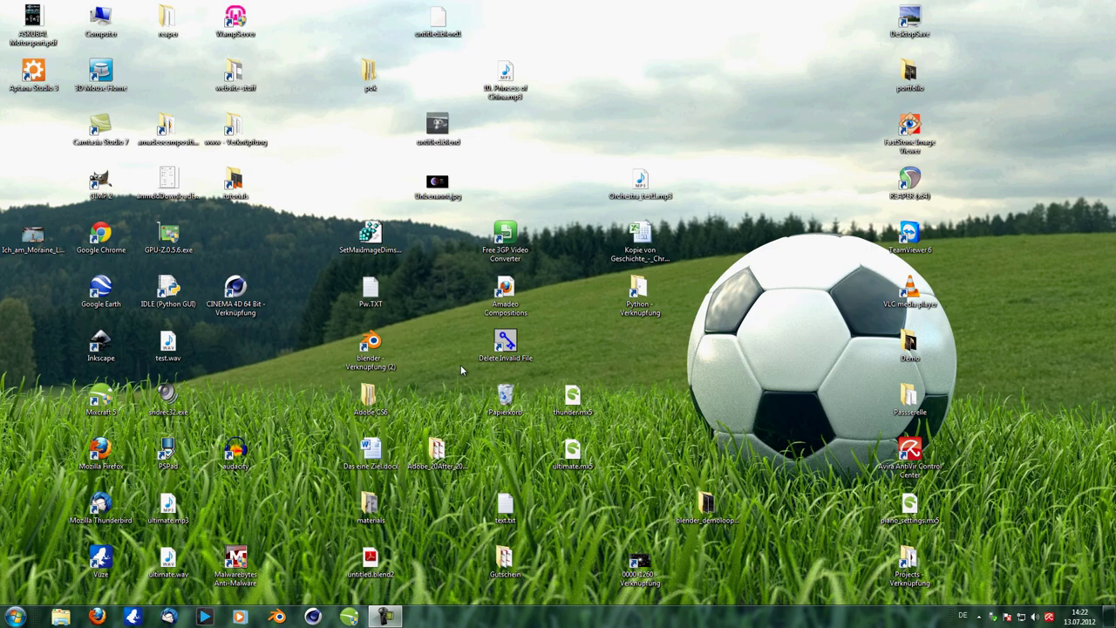
Step: Launch Blender from its desktop shortcut and dismiss the splash screen to reach the default cube scene
click(381, 366)
double_click(384, 337)
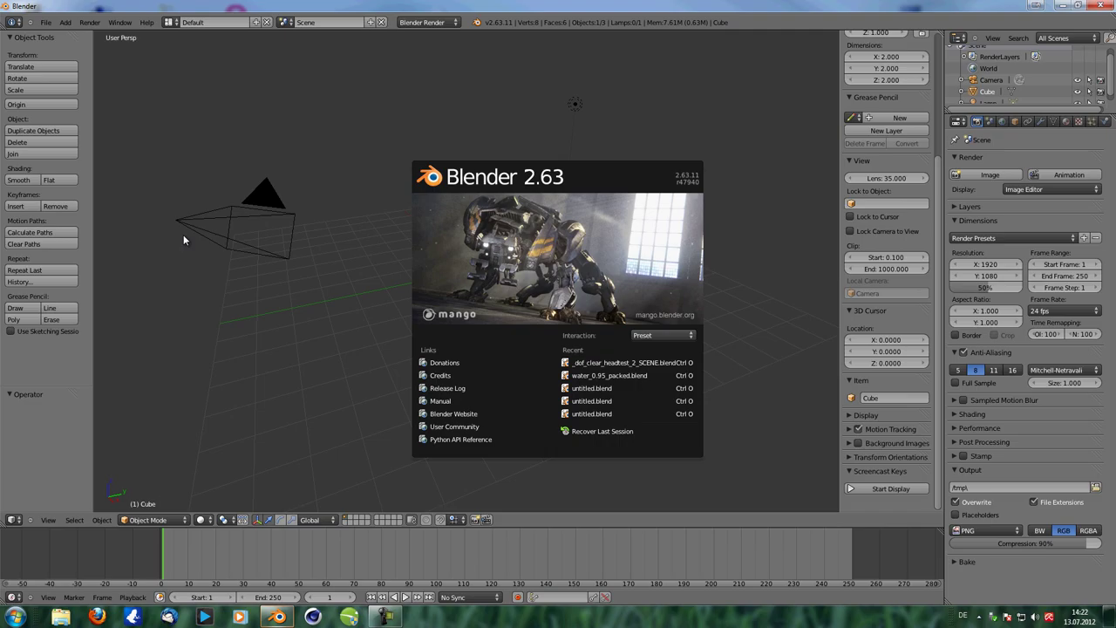
click(46, 22)
mouse_move(54, 58)
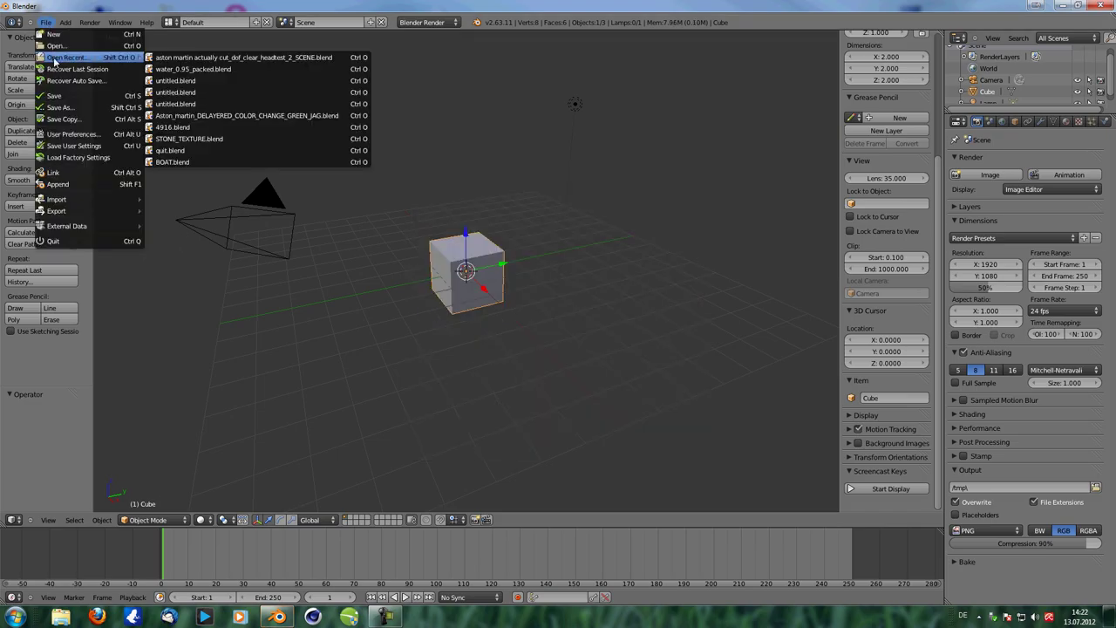
Step: Select the camera, set its depth of field distance to 7.8 and turn on the display of its limits
middle_drag(497, 305, 441, 304)
right_click(139, 127)
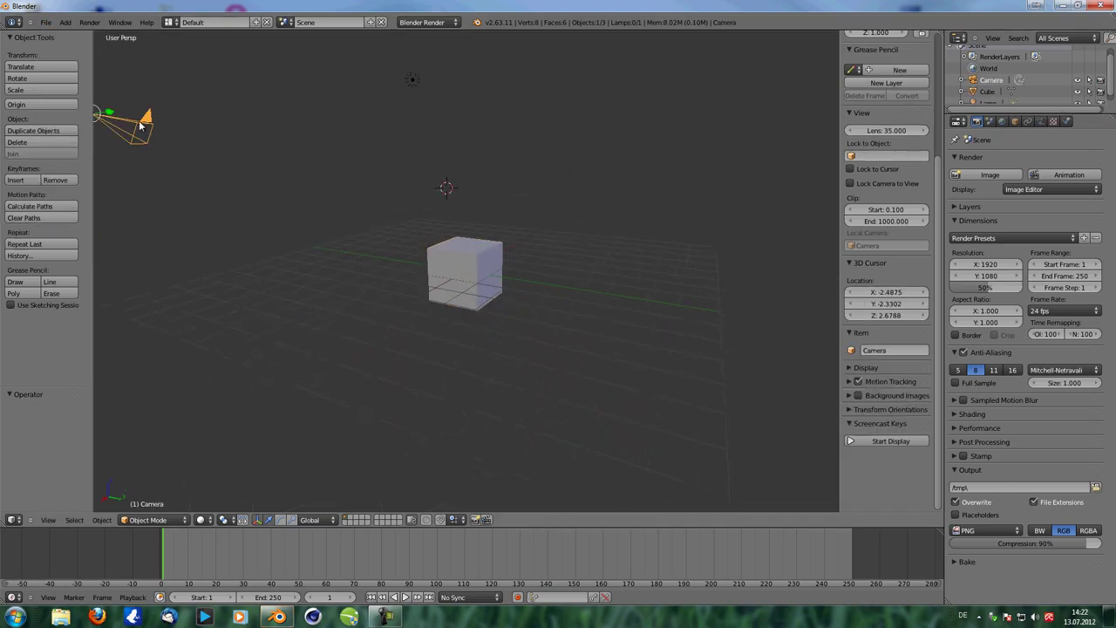
middle_drag(139, 127, 650, 252)
click(1039, 122)
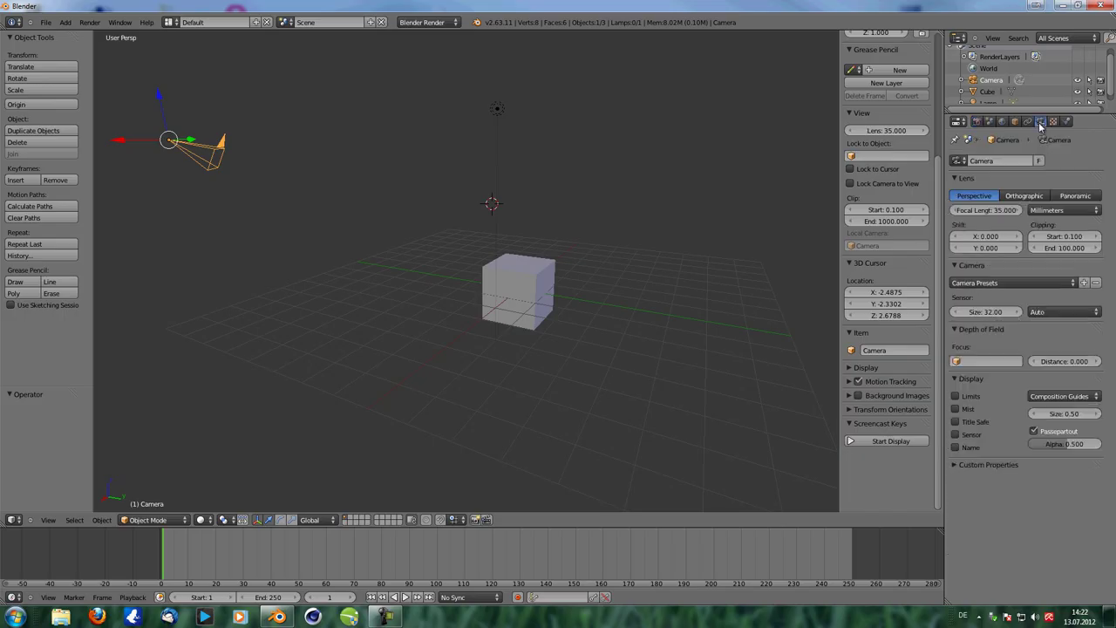
mouse_move(1068, 366)
mouse_down()
mouse_move(1101, 367)
mouse_move(1048, 365)
mouse_up()
click(970, 397)
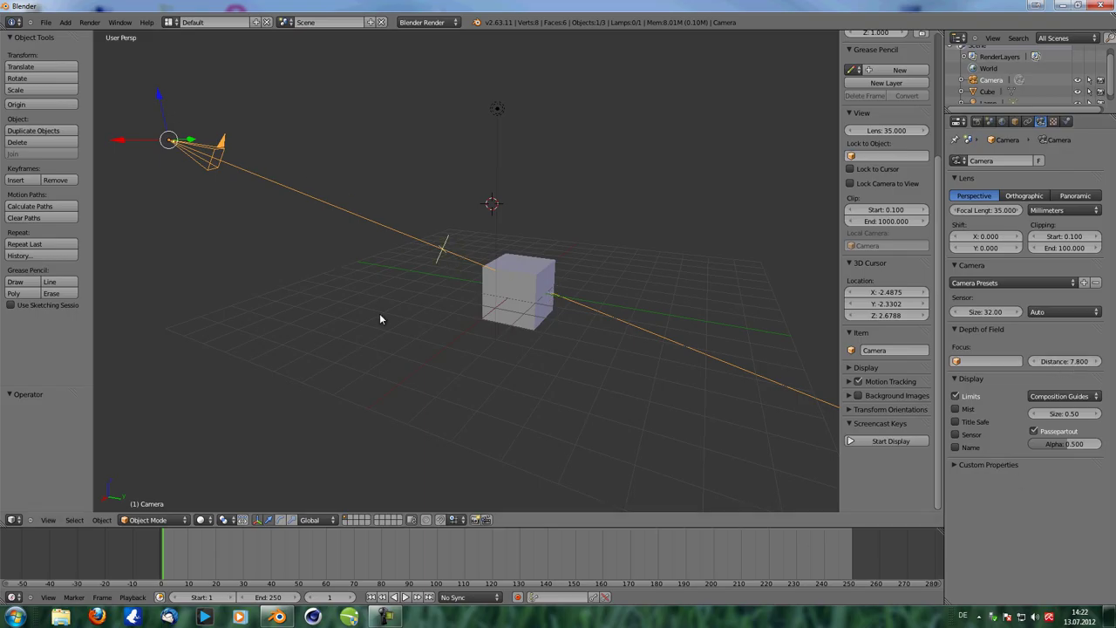
Step: Render the current frame and switch the render result area to the Node Editor with compositing nodes
middle_drag(381, 319, 409, 321)
key(F12)
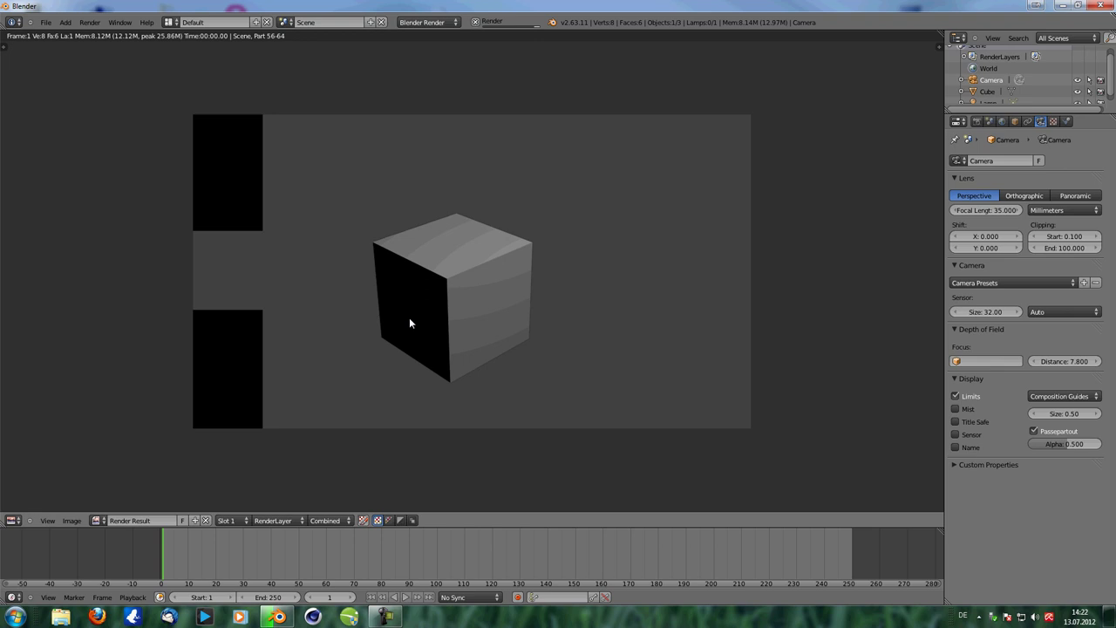
click(17, 523)
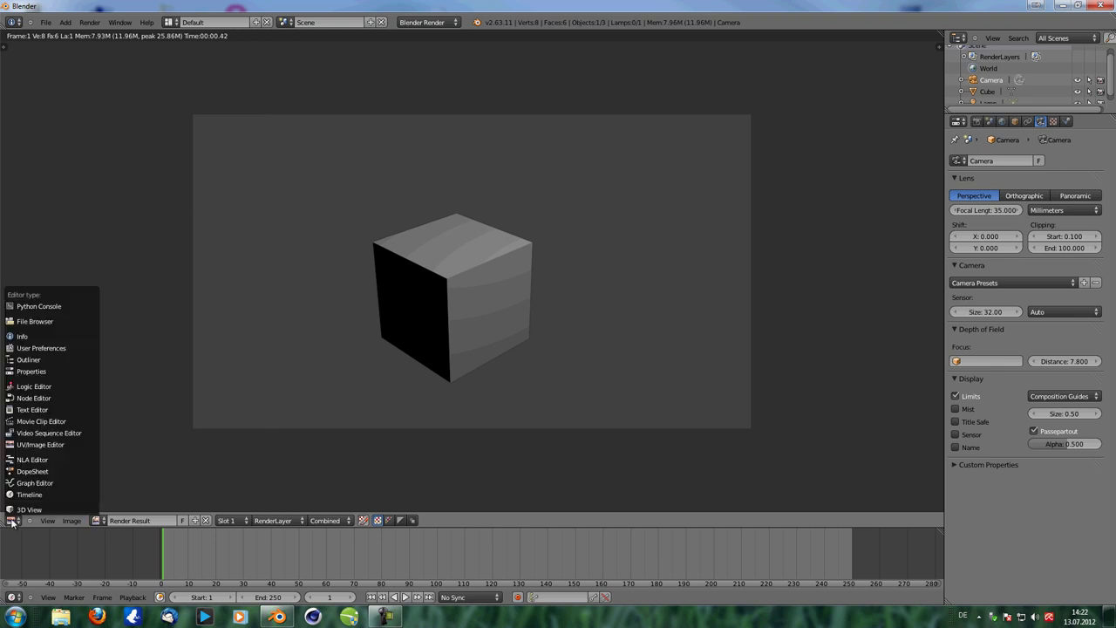
click(31, 405)
click(161, 521)
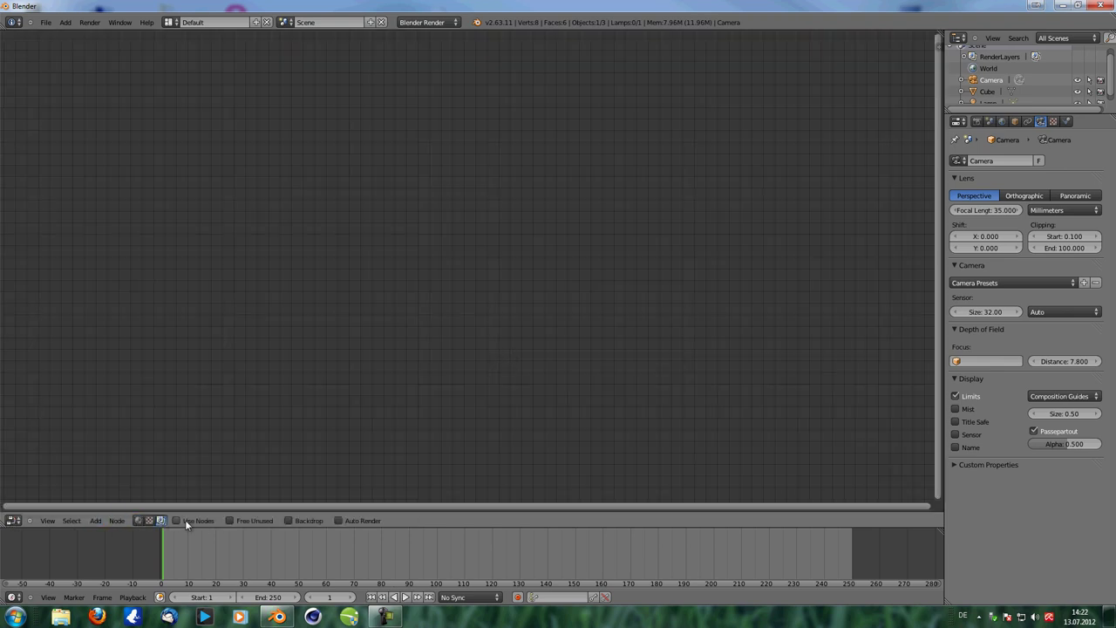
Step: Enable Use Nodes and Backdrop, and connect a Viewer node to the Render Layers image output
click(185, 520)
click(293, 521)
ctrl+shift+click(364, 242)
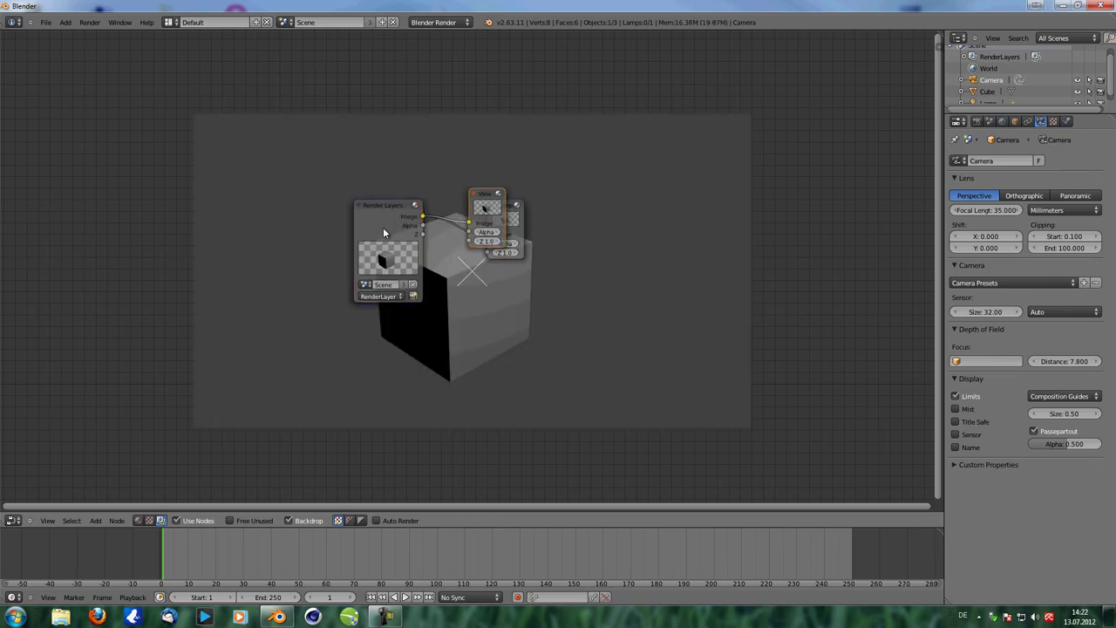
Step: Spread the nodes apart, with Render Layers left of the backdrop and Composite above Viewer on its far side
drag(375, 206, 131, 206)
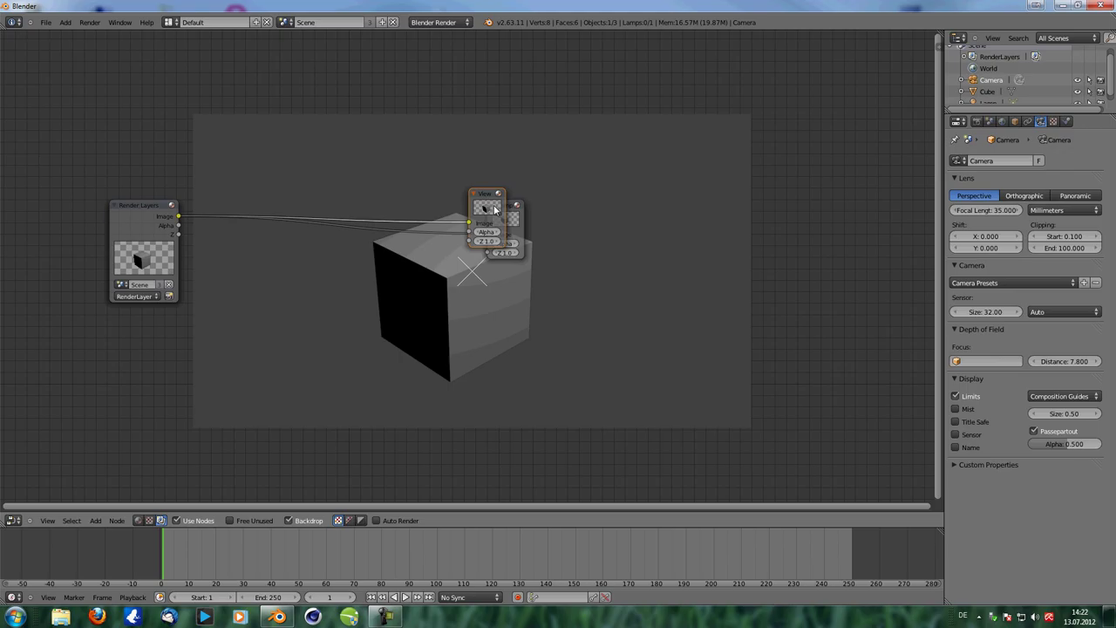
drag(477, 199, 783, 321)
drag(504, 209, 834, 186)
drag(800, 313, 848, 259)
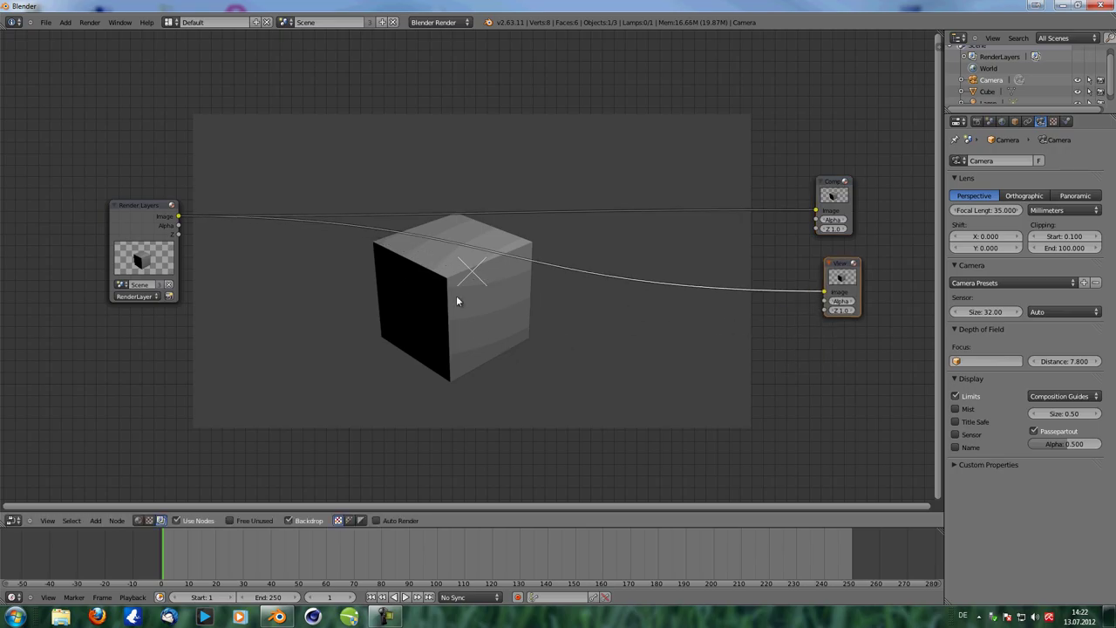
Step: Add a Mix node on the Viewer link and duplicate it twice, placing one copy on the Composite link and one above it
key(shift+a)
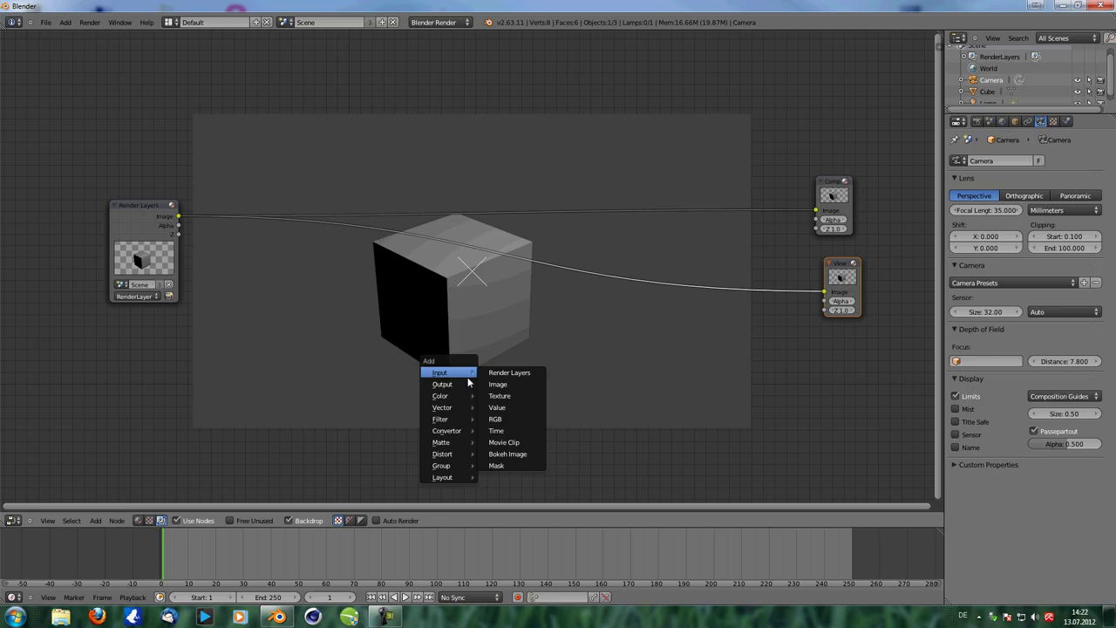
mouse_move(453, 394)
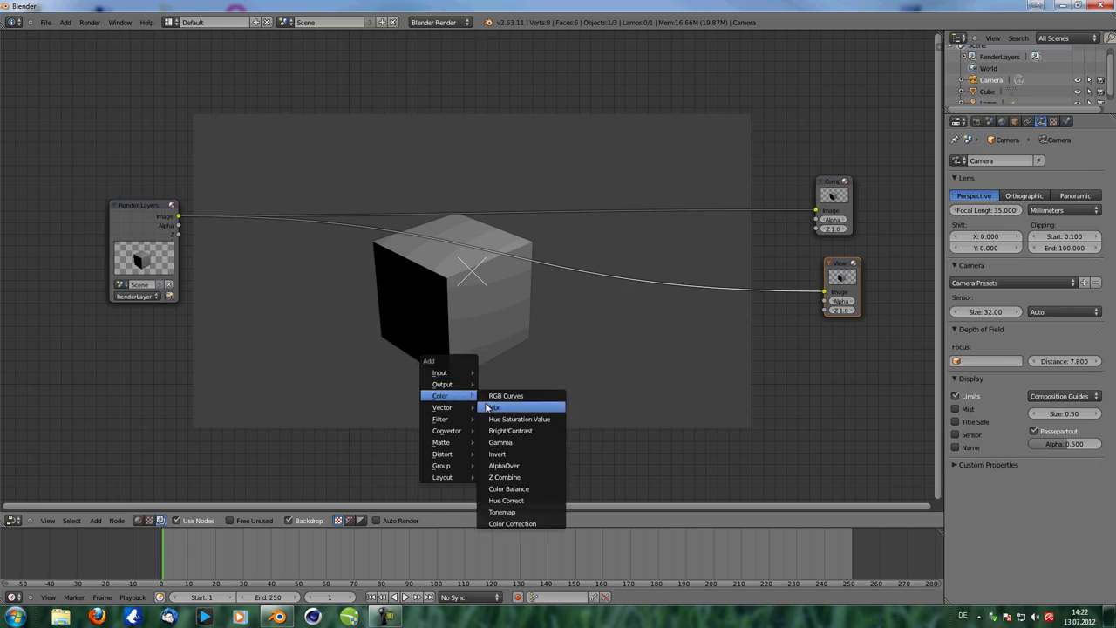
click(493, 408)
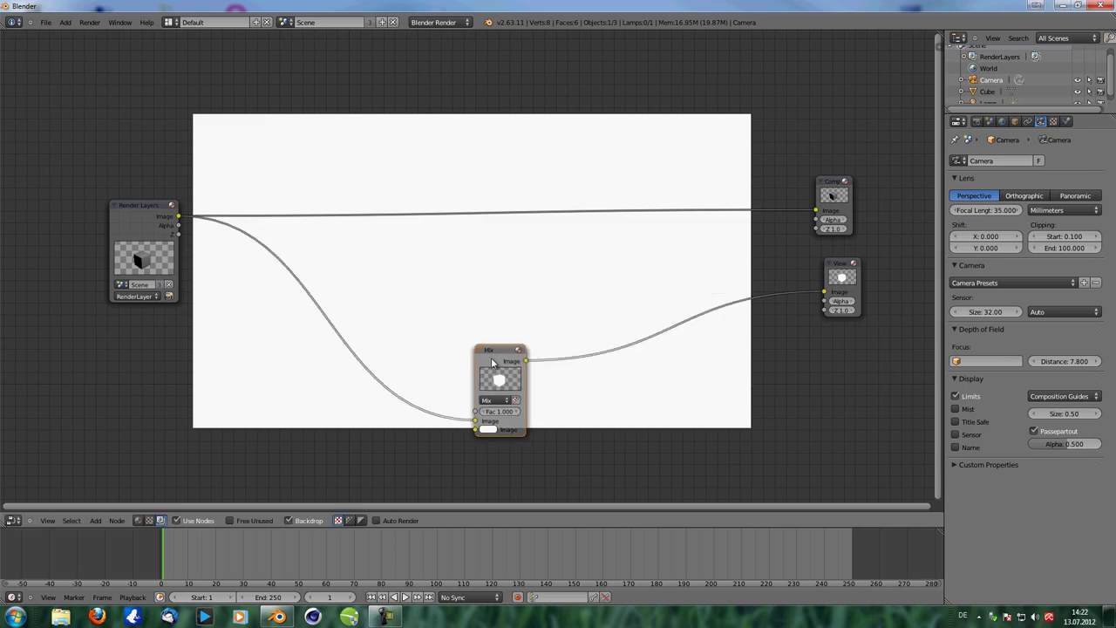
click(484, 382)
key(shift+d)
click(500, 185)
key(shift+d)
click(499, 65)
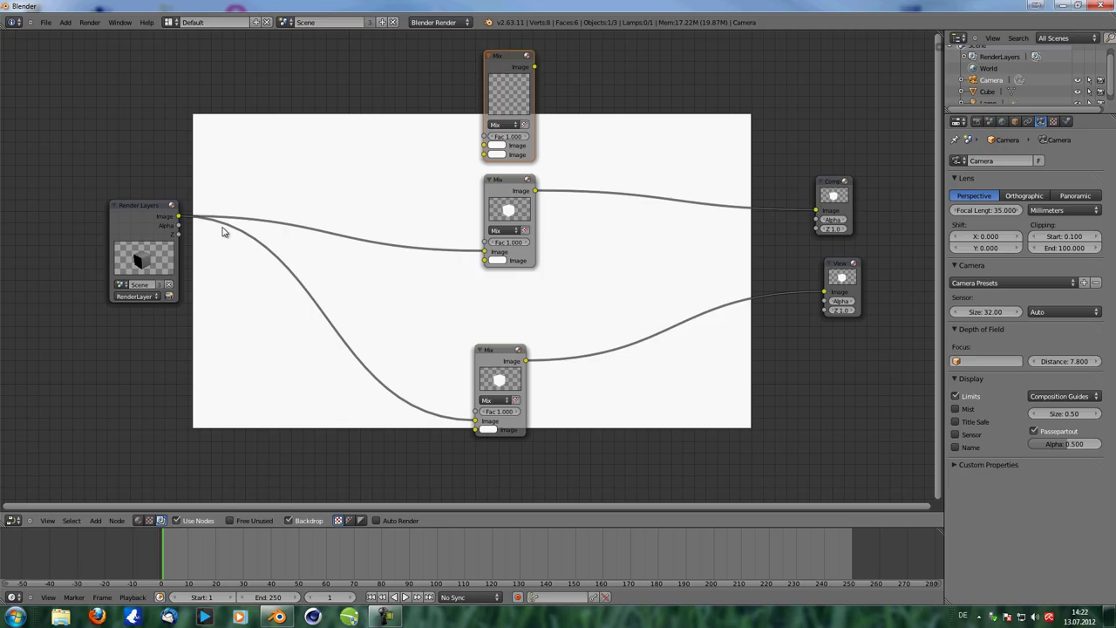
Step: Connect the Render Layers image to the top Mix node's Fac input and set all three Mix nodes to Multiply
drag(178, 216, 485, 145)
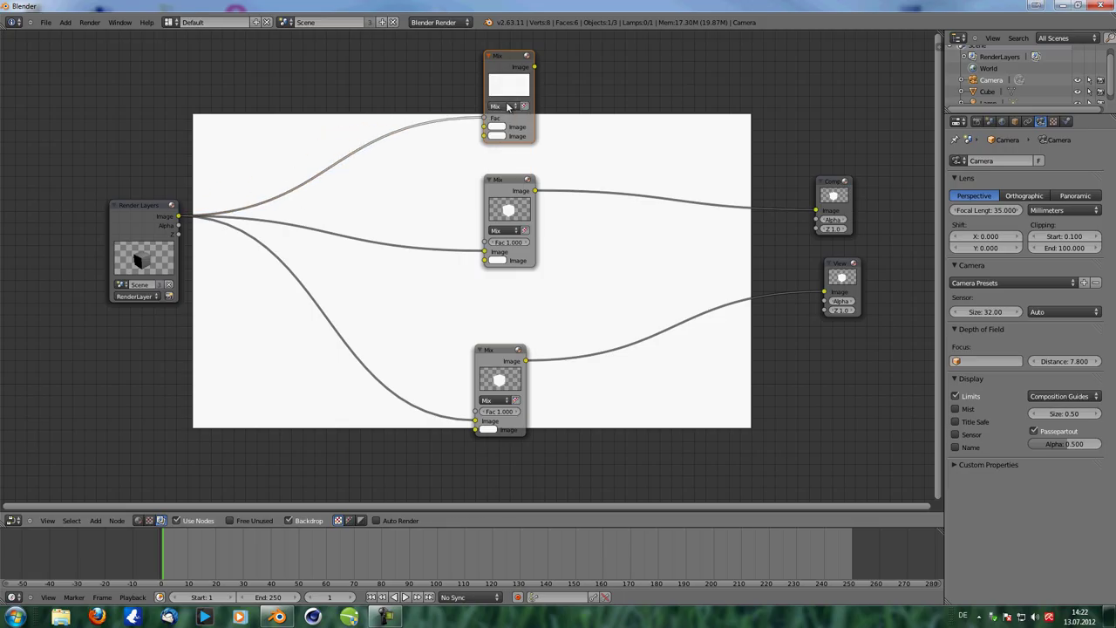
click(504, 125)
click(514, 130)
click(510, 231)
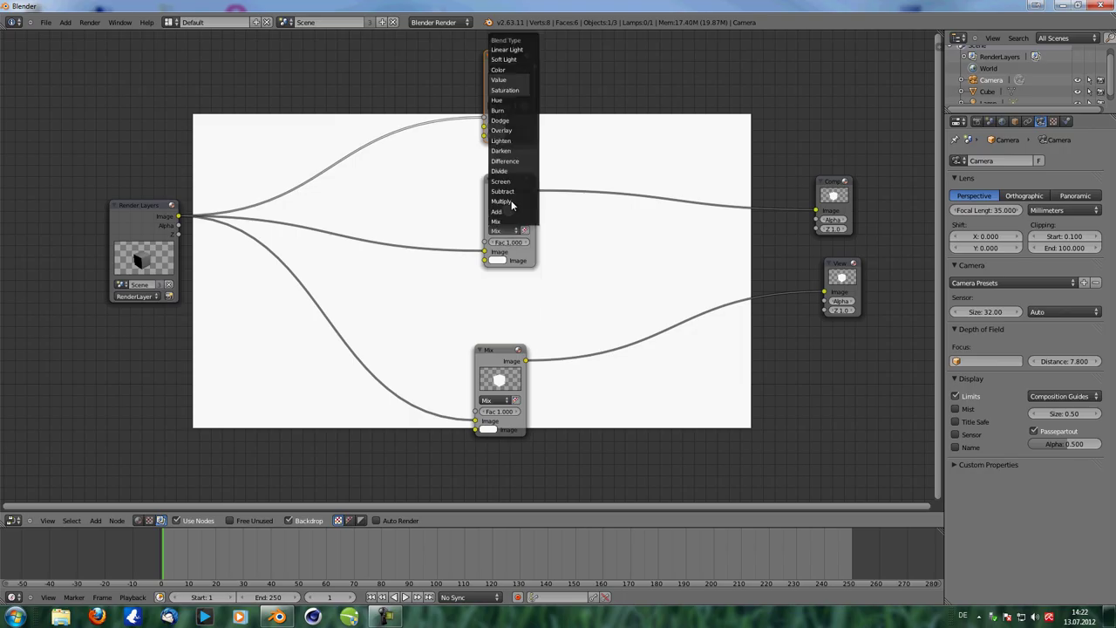
click(513, 201)
click(493, 399)
click(502, 376)
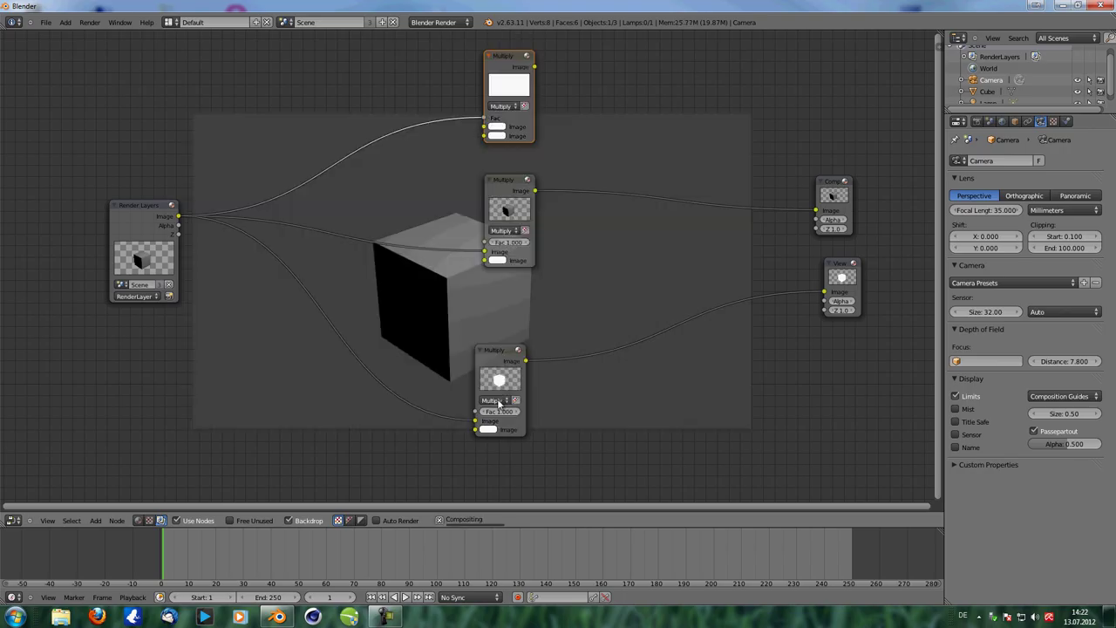
Step: Colour the second image input of the Multiply nodes green on the lowest, red on the middle and blue on the top one
click(489, 430)
click(494, 321)
click(498, 260)
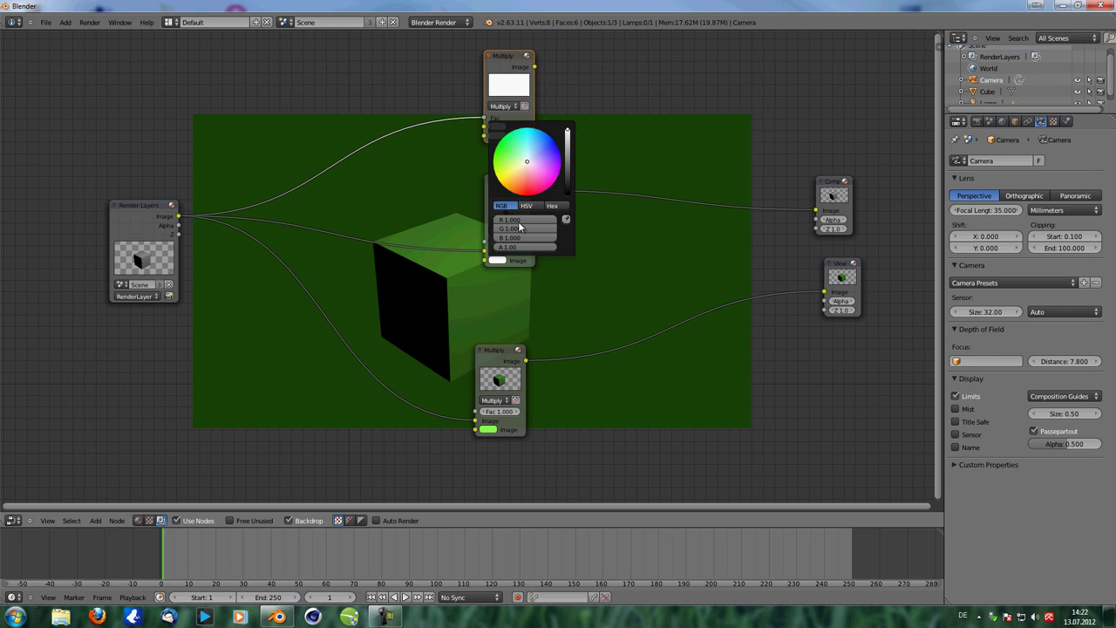
click(530, 194)
click(501, 137)
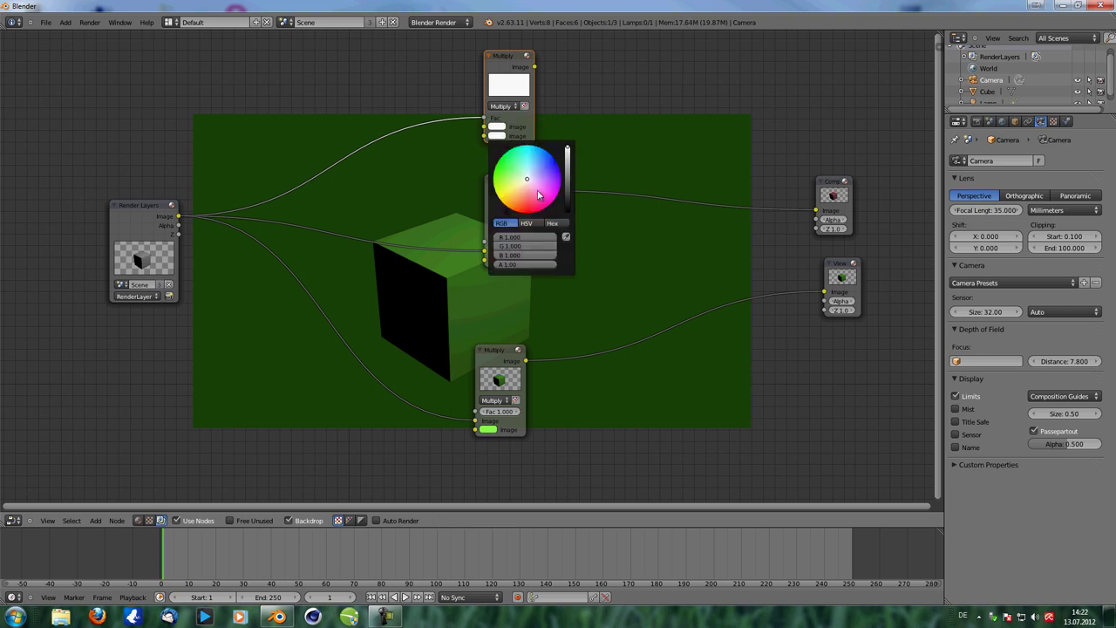
click(551, 169)
Step: Move the top Multiply node's incoming link from Fac to its first Image input and connect that node to the Viewer
drag(484, 117, 484, 128)
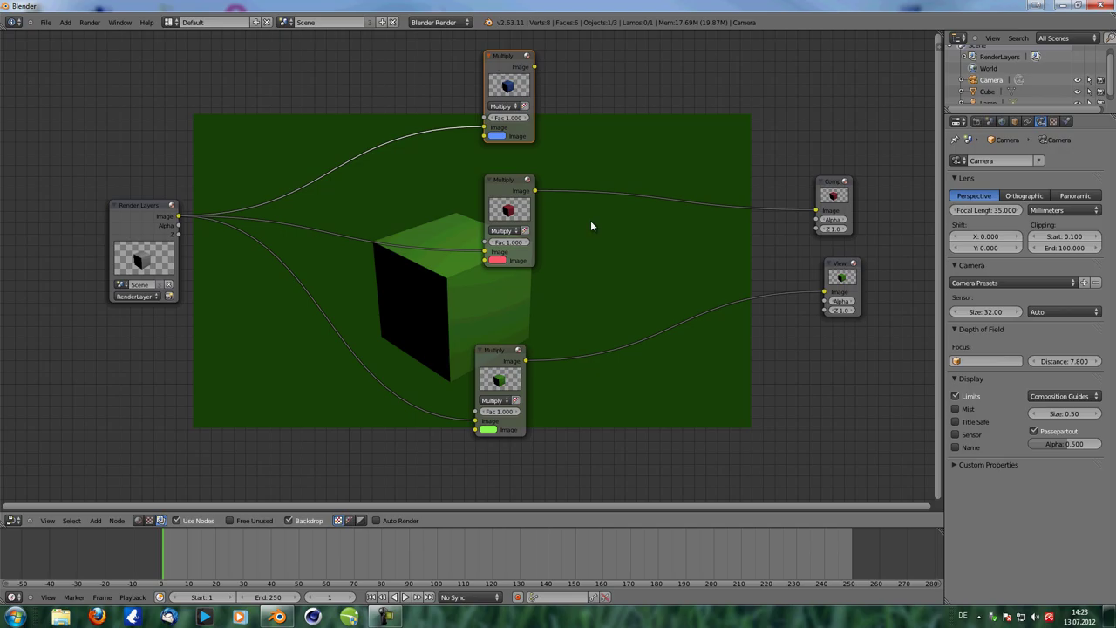
ctrl+shift+click(513, 58)
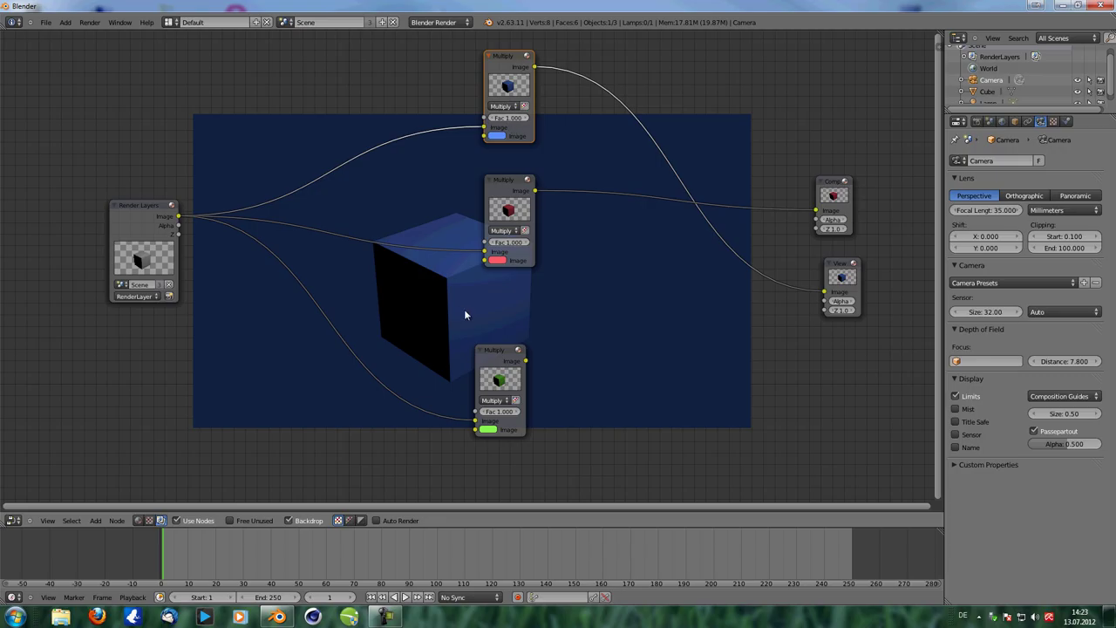
Step: Add a Value input node near Render Layers and connect it to the Fac input of all three Multiply nodes
key(shift+a)
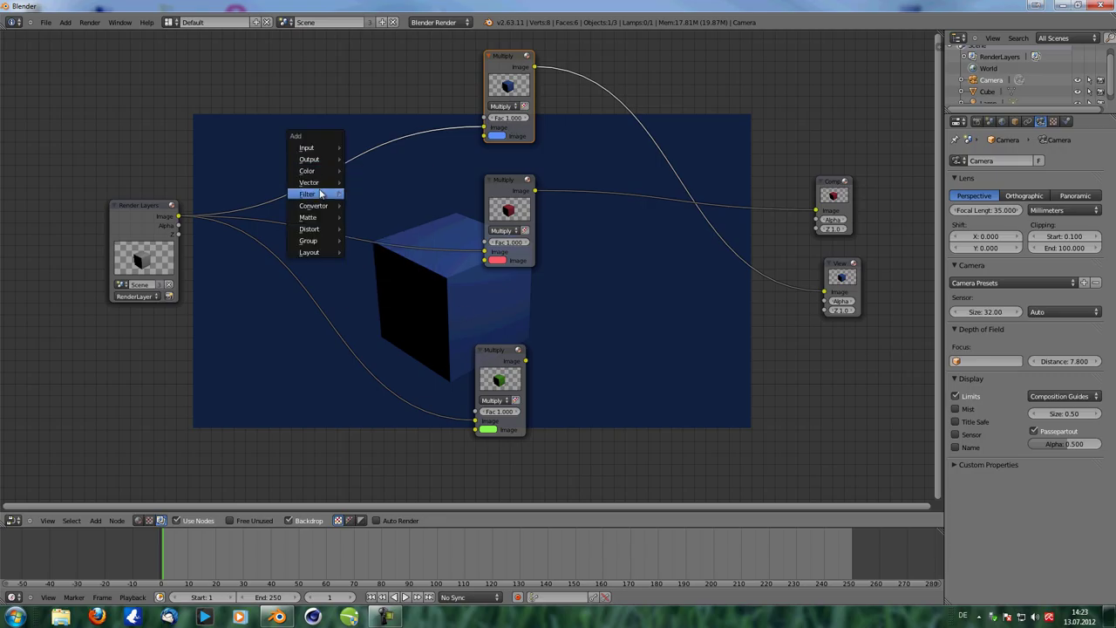
mouse_move(320, 150)
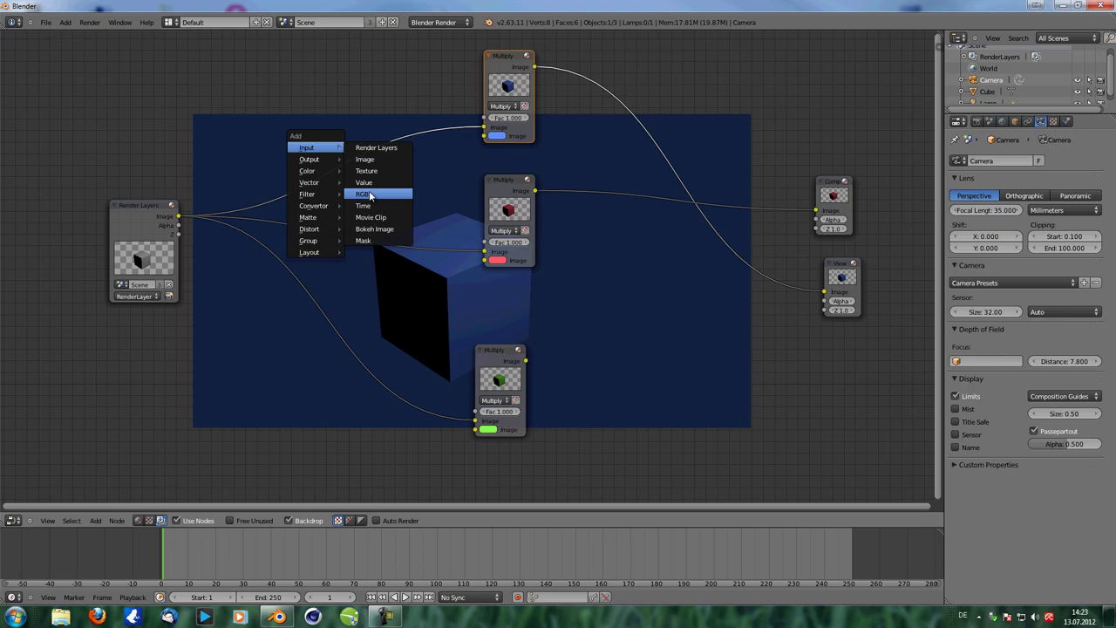
click(368, 183)
click(266, 146)
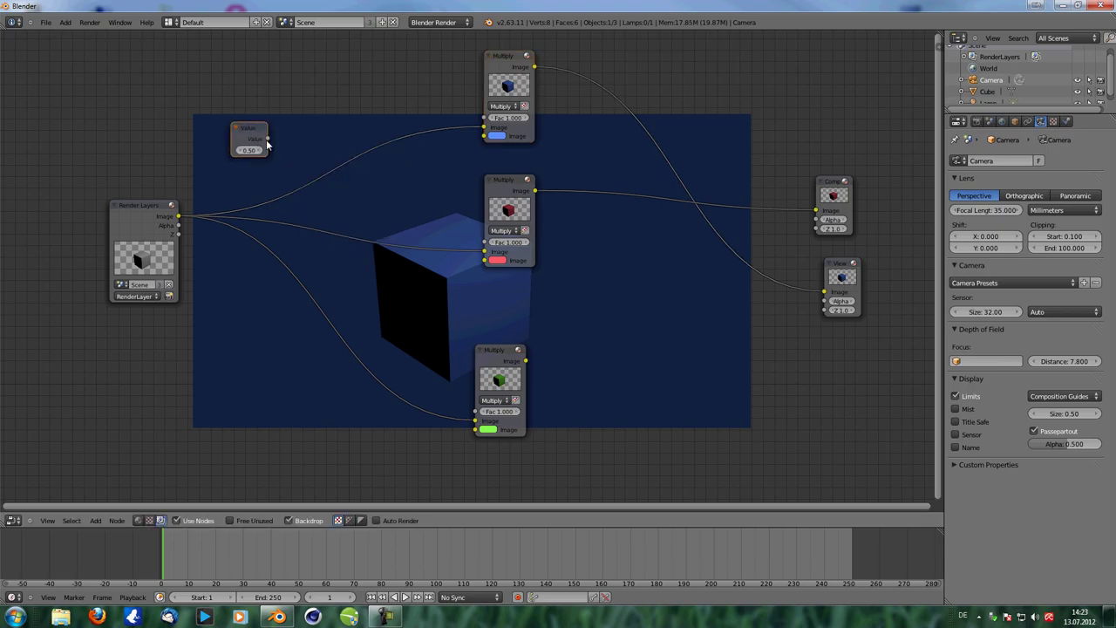
drag(268, 140, 475, 411)
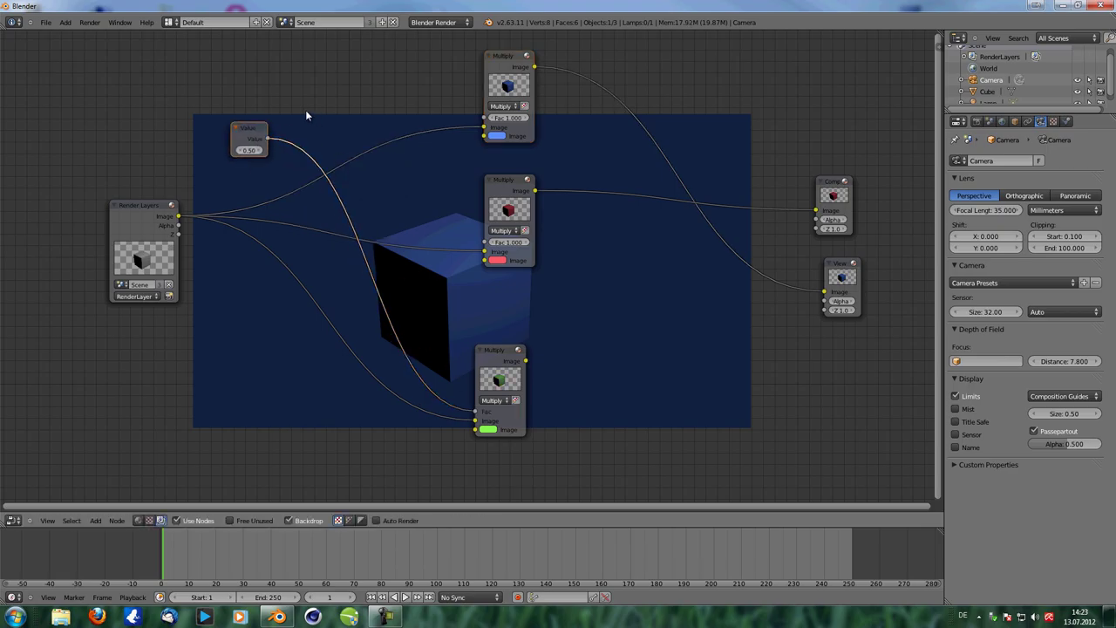
drag(270, 141, 484, 241)
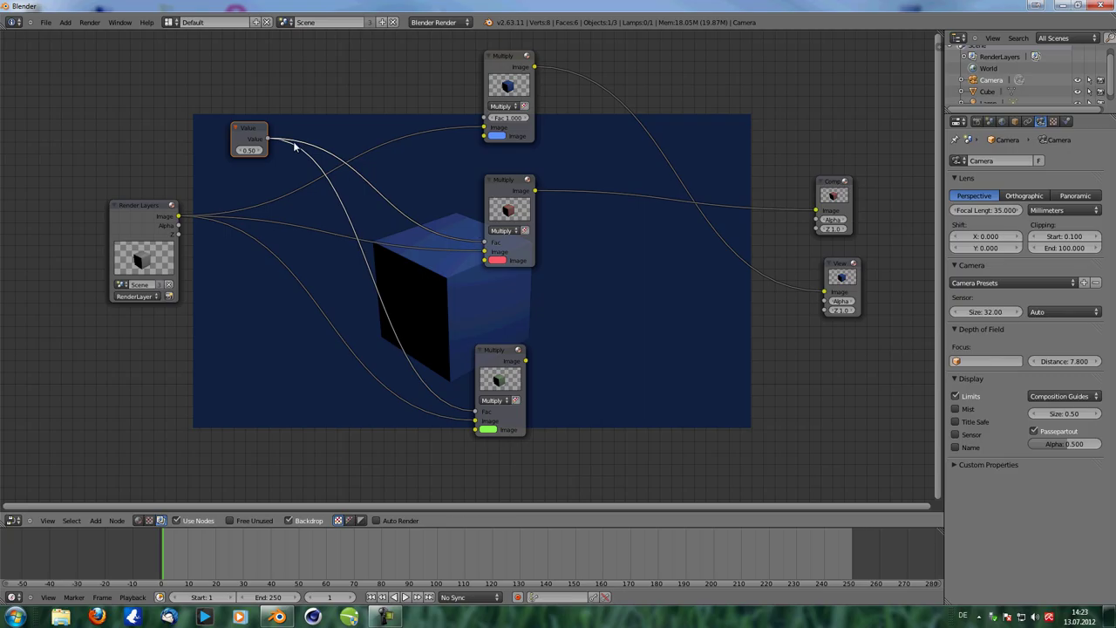
drag(267, 140, 484, 117)
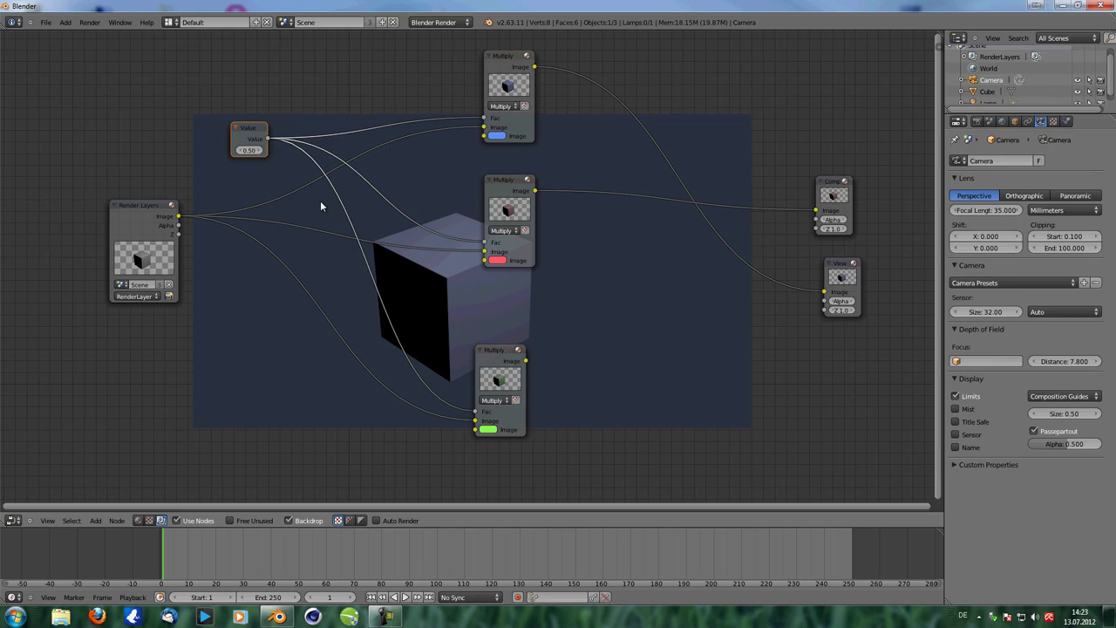
Step: Set the Value node to 0.8 so it drives the factor of all three Multiply nodes
mouse_move(249, 152)
mouse_down()
mouse_move(236, 150)
mouse_move(260, 150)
mouse_up()
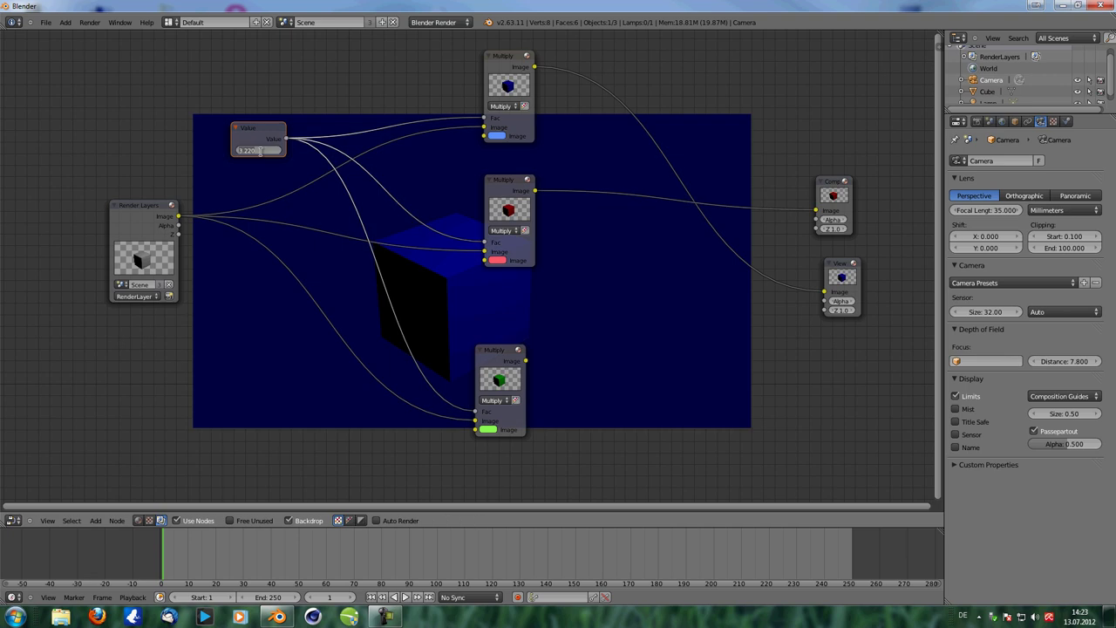
text(0.8)
key(Return)
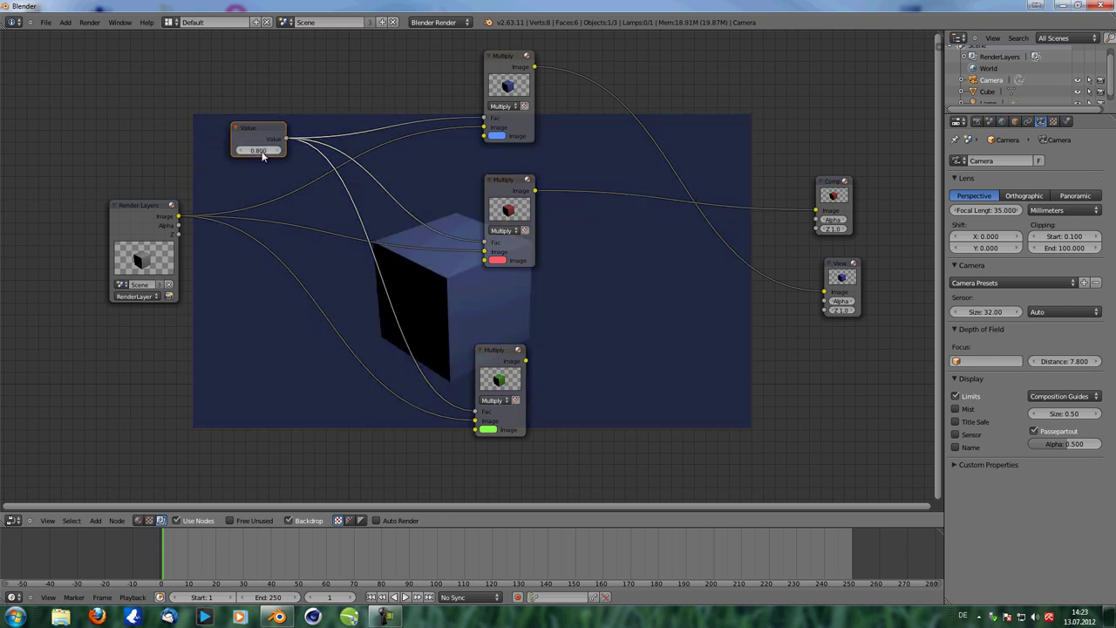
Step: Shift the three Multiply nodes closer to Render Layers and place the Value node just above the backdrop, beside the blue Multiply node
drag(259, 142, 216, 143)
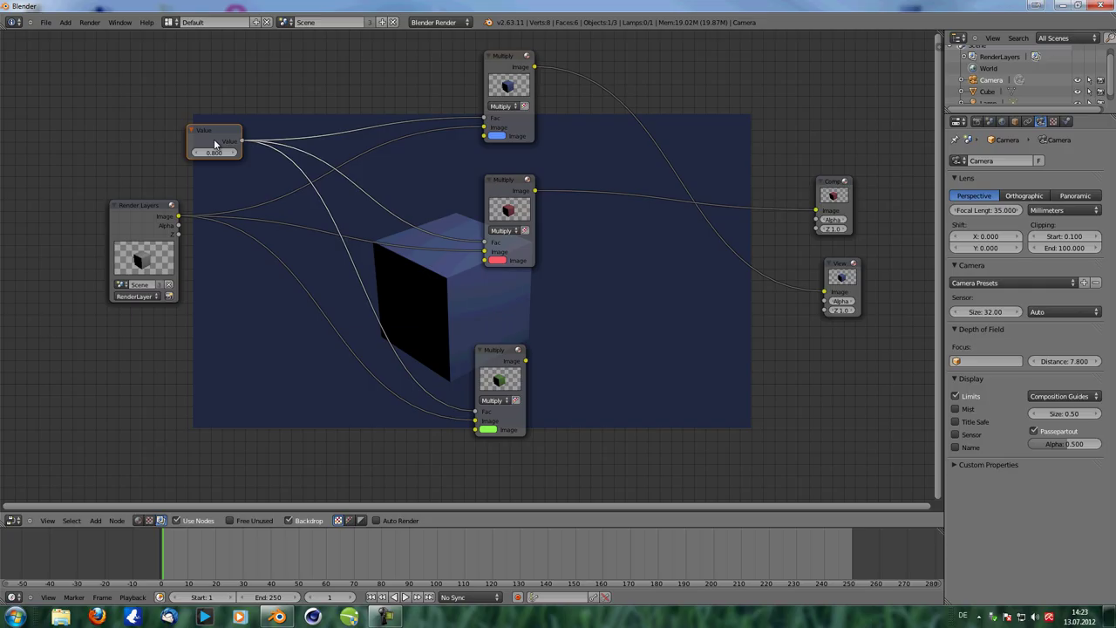
click(508, 58)
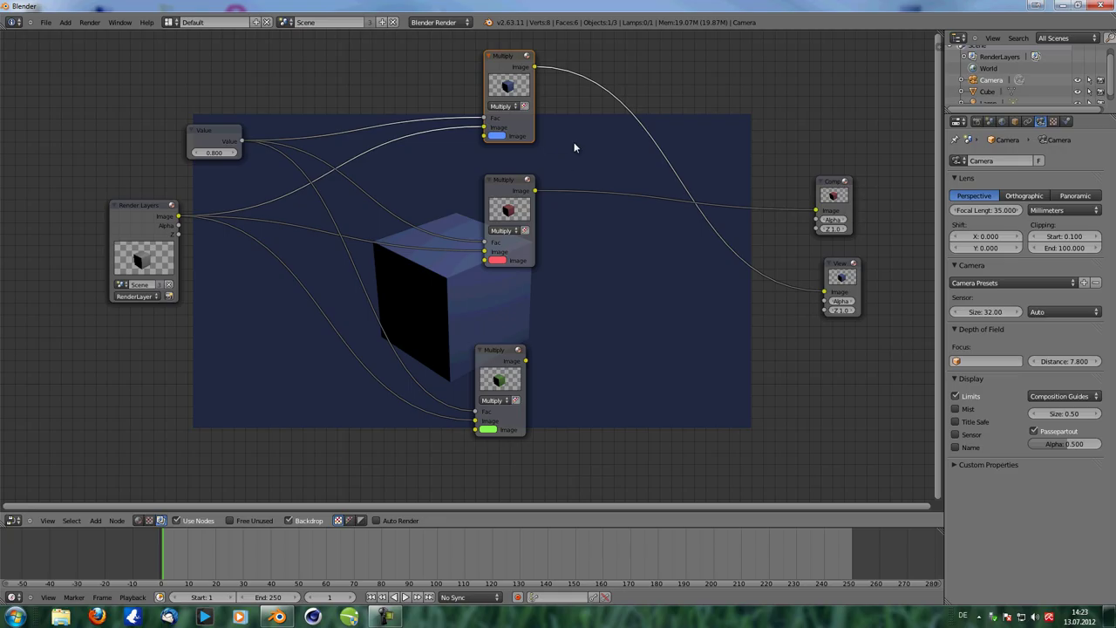
drag(228, 133, 244, 81)
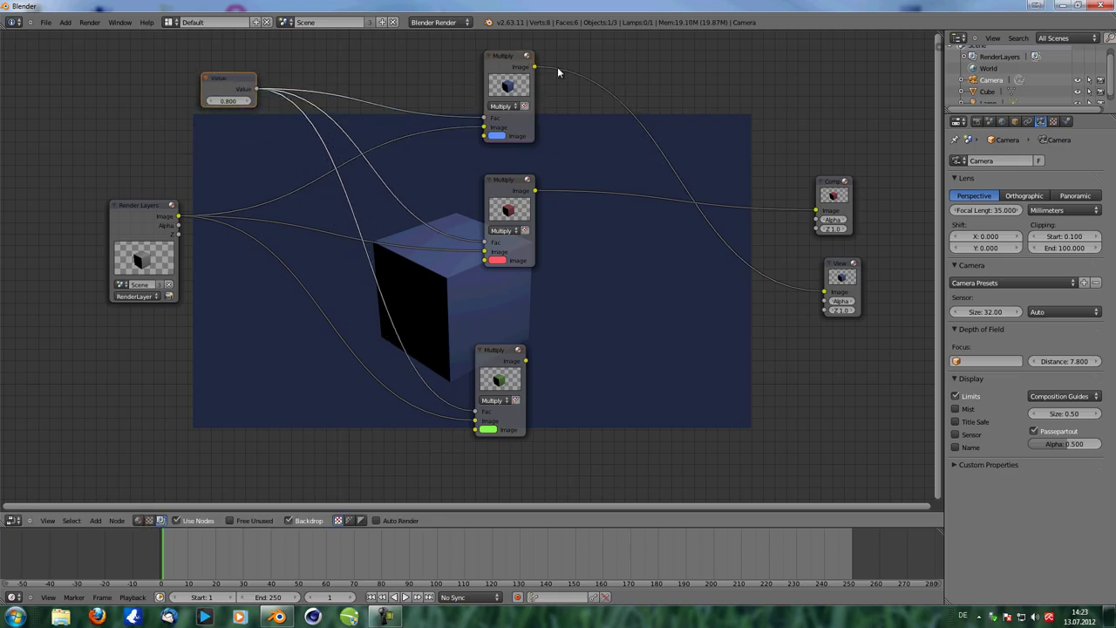
drag(443, 51, 552, 488)
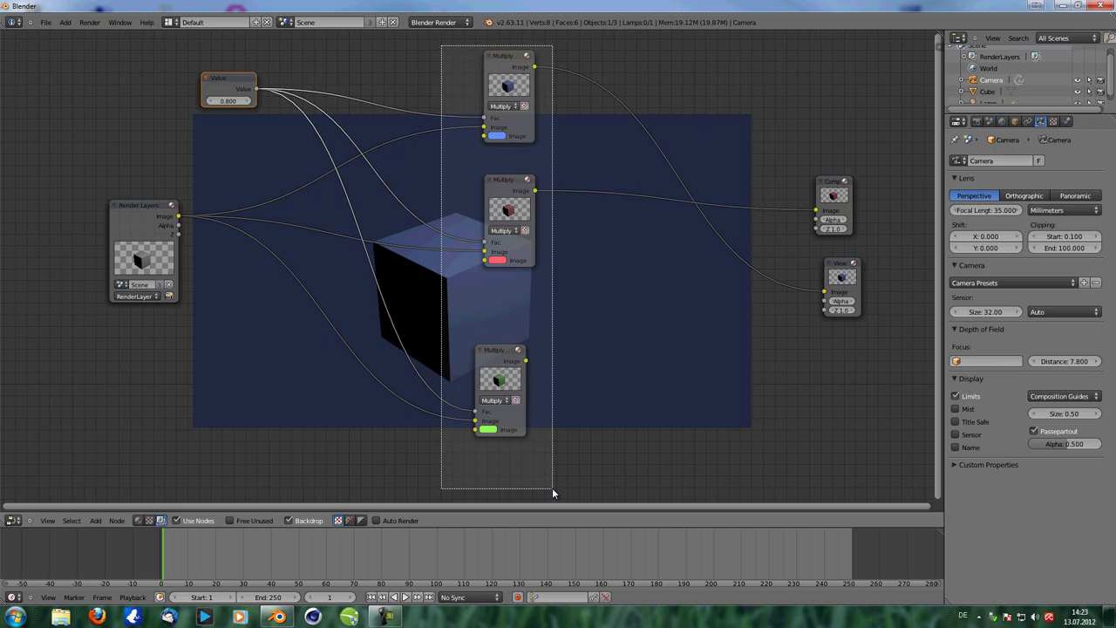
key(g)
click(515, 302)
drag(92, 80, 241, 84)
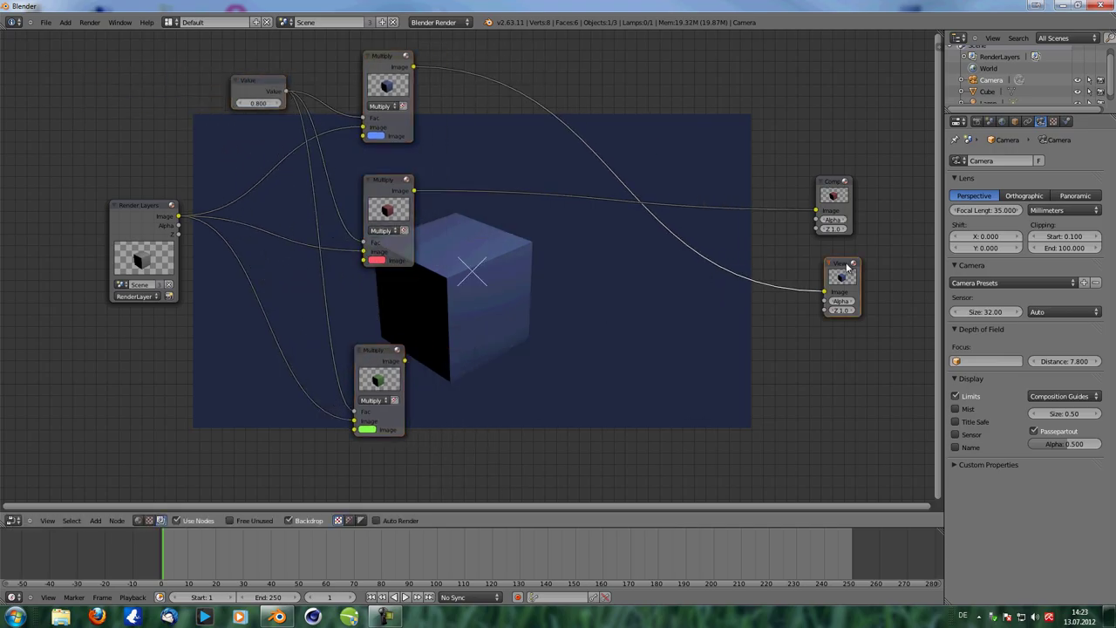
Step: Move the Viewer above the Composite node and insert a Defocus filter node into the link between the blue Multiply node and the Viewer
drag(842, 266, 846, 77)
key(shift+a)
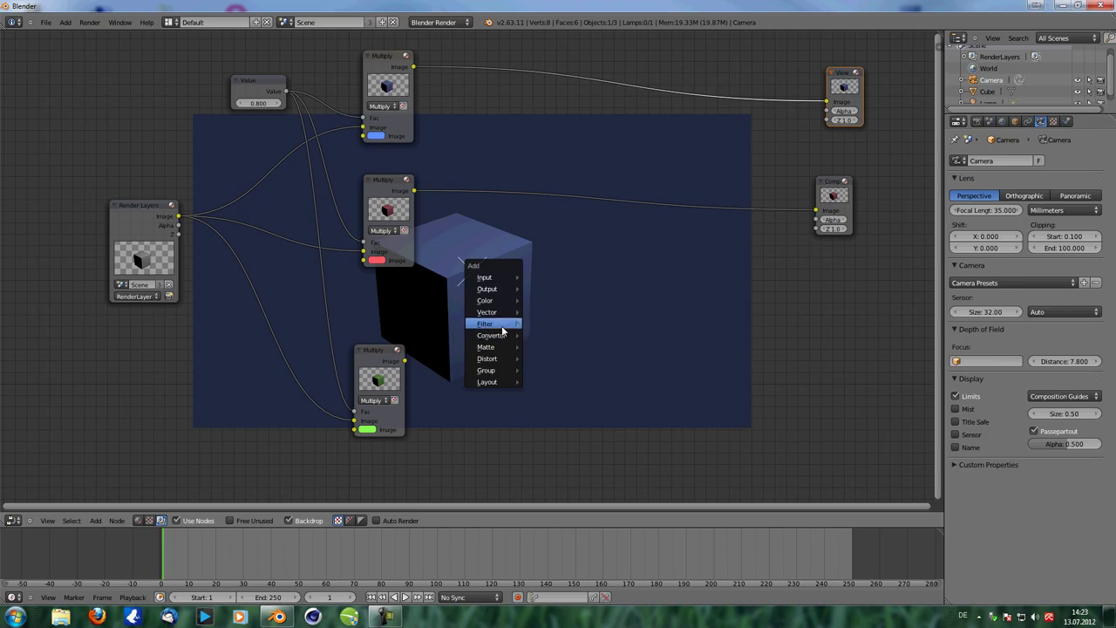
mouse_move(501, 326)
click(559, 394)
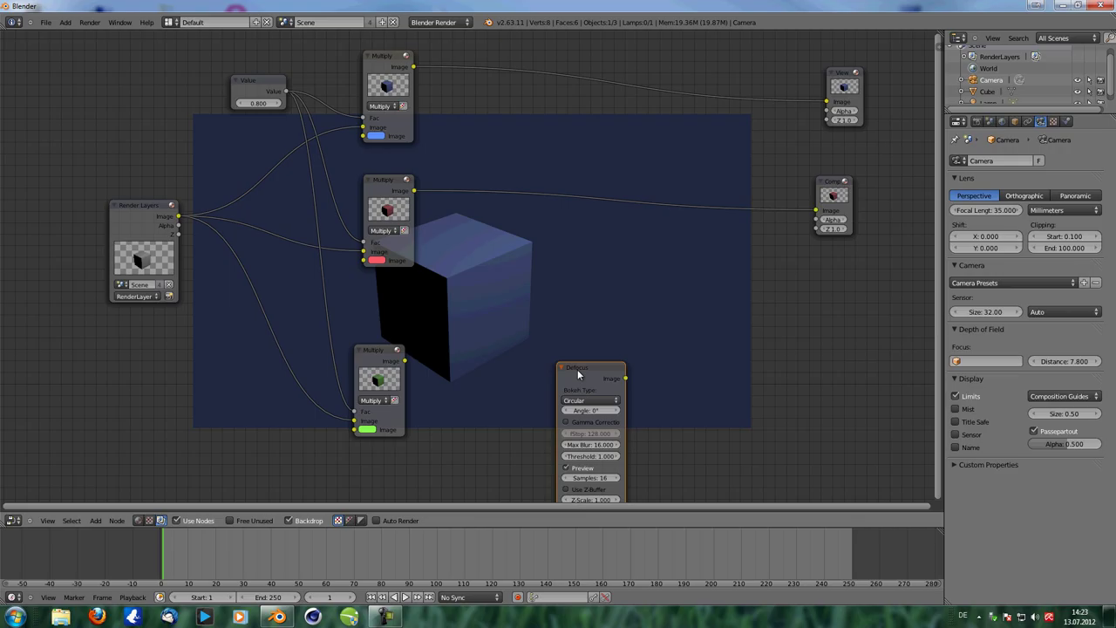
click(616, 67)
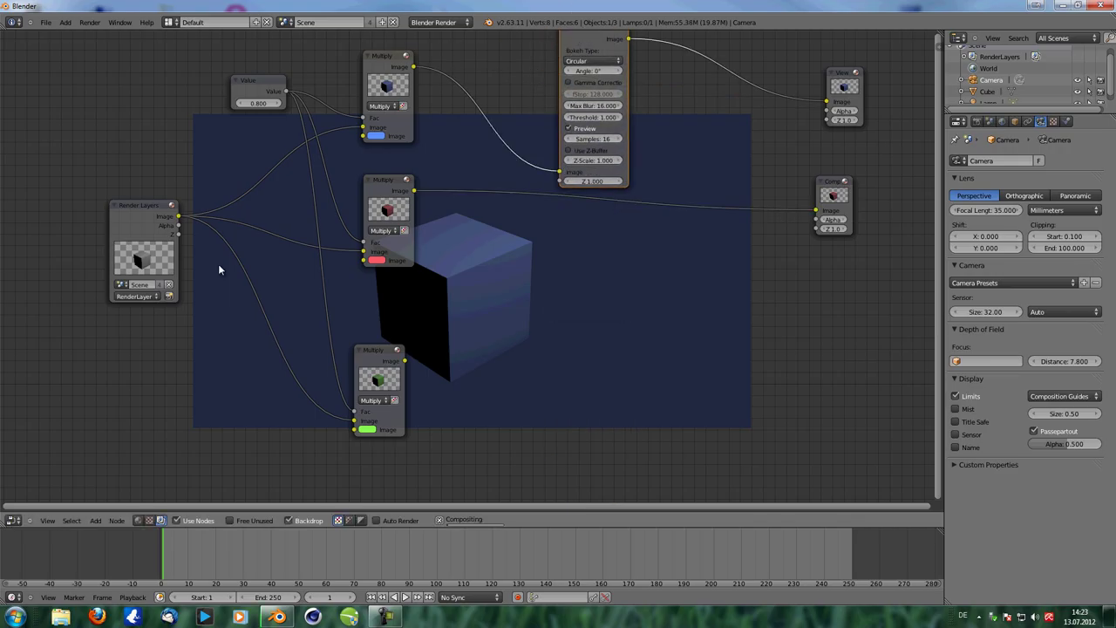
Step: Connect the Render Layers Z output to the Defocus Z input, and space the red Multiply node lower and the green one slightly higher
drag(178, 232, 562, 182)
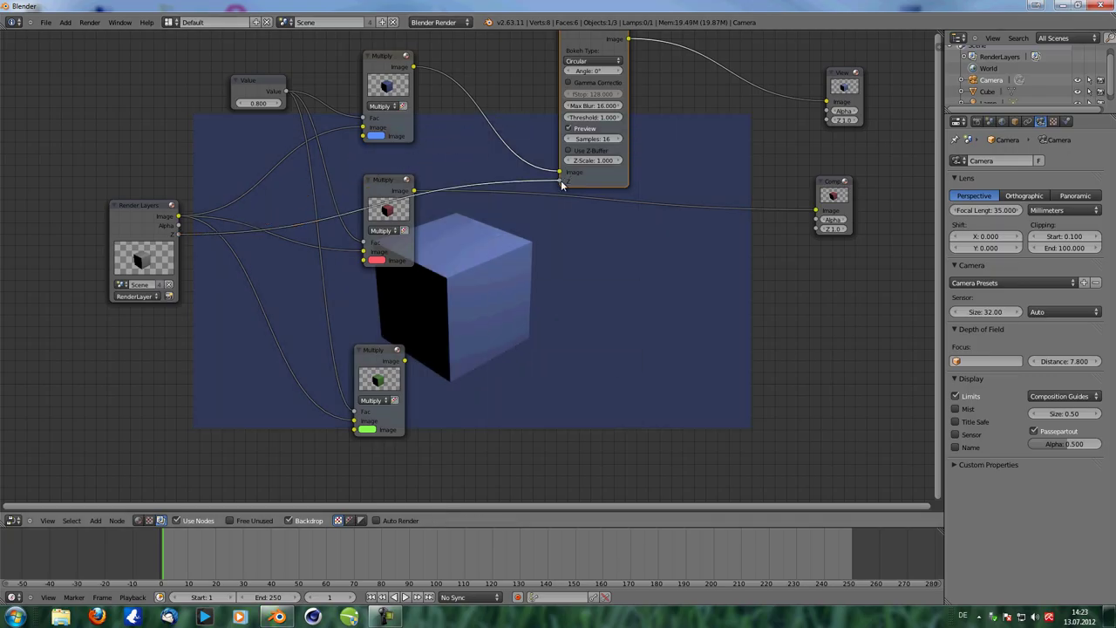
drag(391, 187, 385, 217)
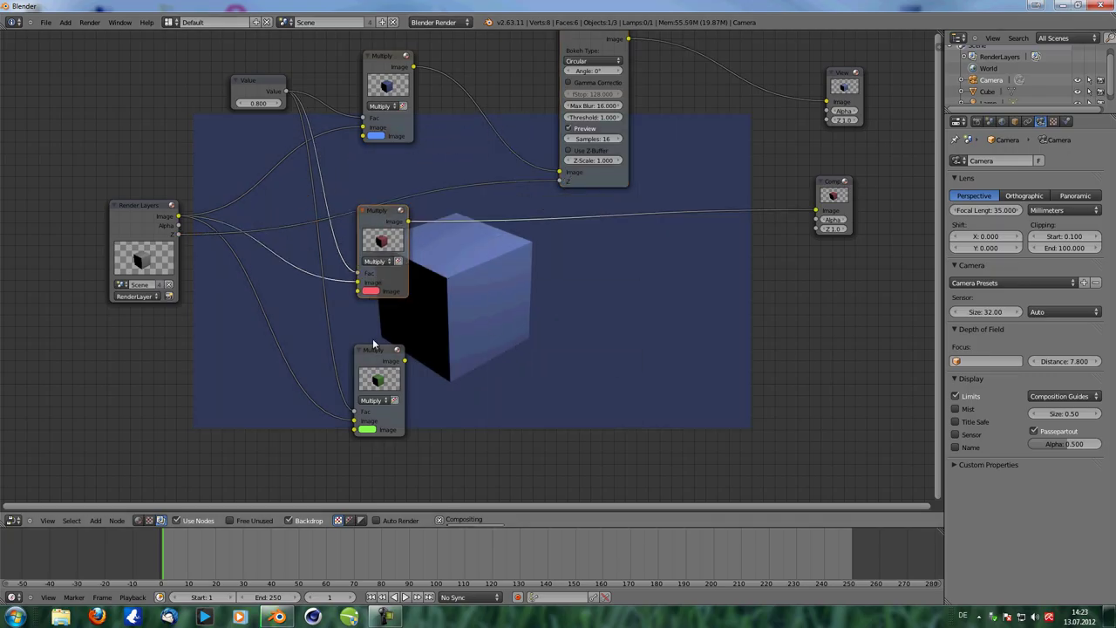
drag(378, 349, 378, 339)
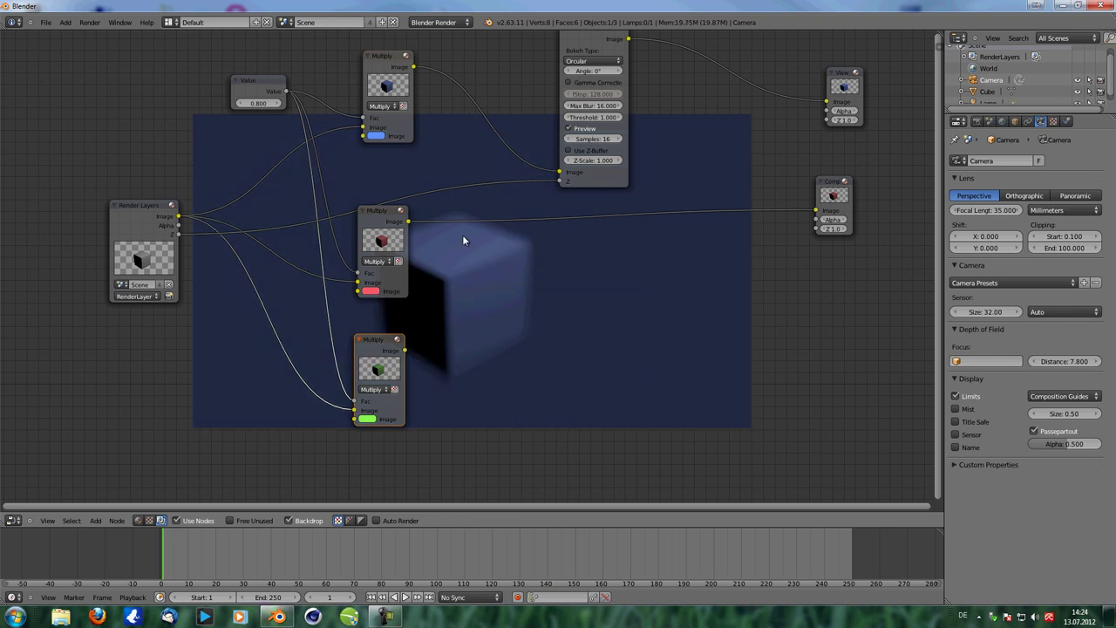
Step: Turn off Preview and enable Use Z-Buffer on the Defocus node
click(568, 129)
click(569, 151)
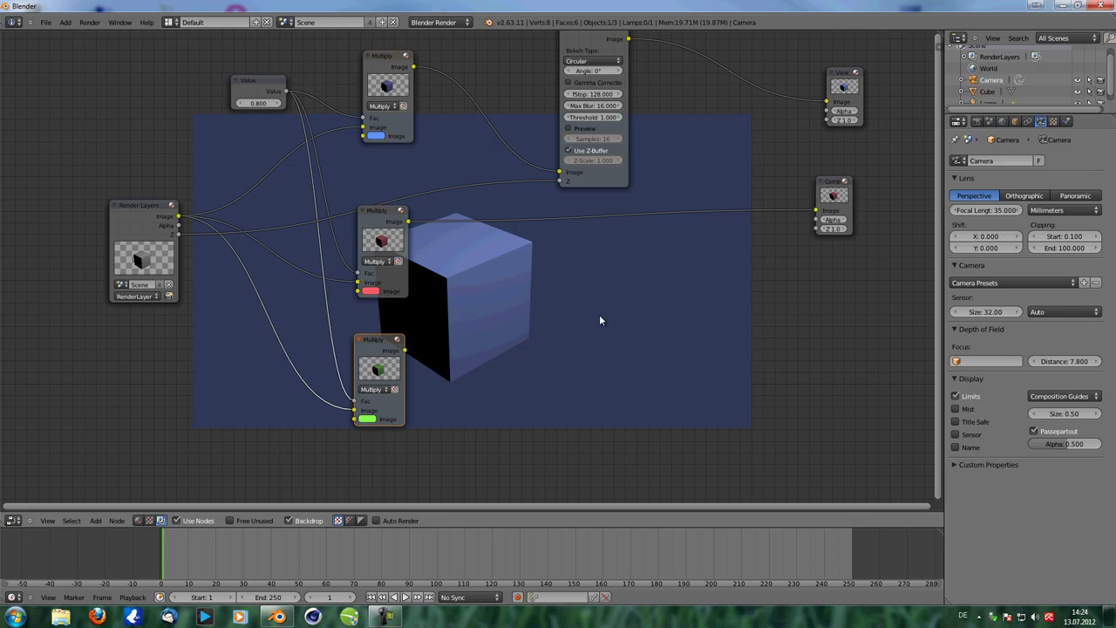
Step: Set the Defocus fStop to 80 and inspect the cube's edges in the enlarged backdrop
click(593, 94)
text(80)
key(Return)
key(alt+v)
key(alt+v)
key(alt+v)
key(alt+v)
key(alt+v)
key(alt+v)
key(alt+v)
key(alt+v)
alt+middle_drag(631, 284, 488, 413)
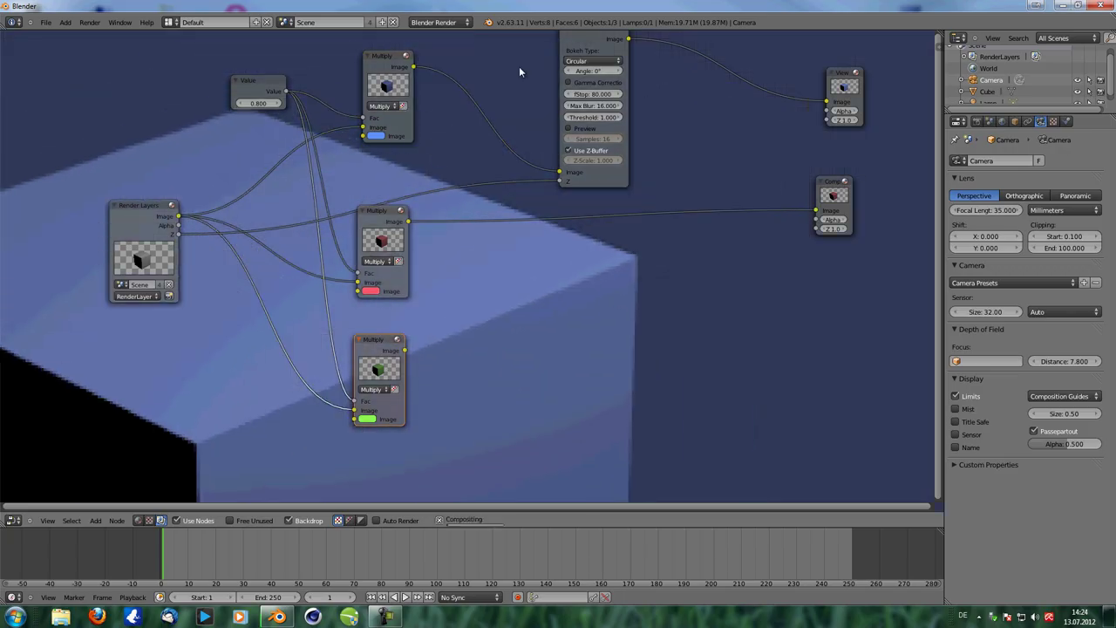
Step: Set the Defocus fStop to 30 and inspect the blur on the whole cube
click(590, 92)
text(10)
key(Return)
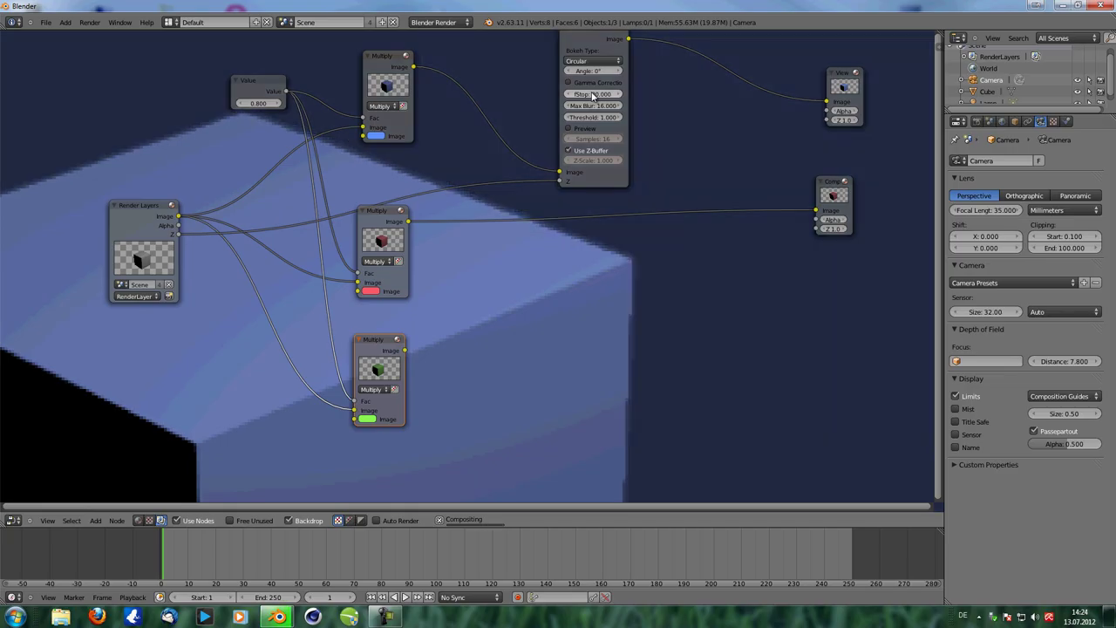
key(v)
key(v)
alt+middle_drag(603, 339, 678, 374)
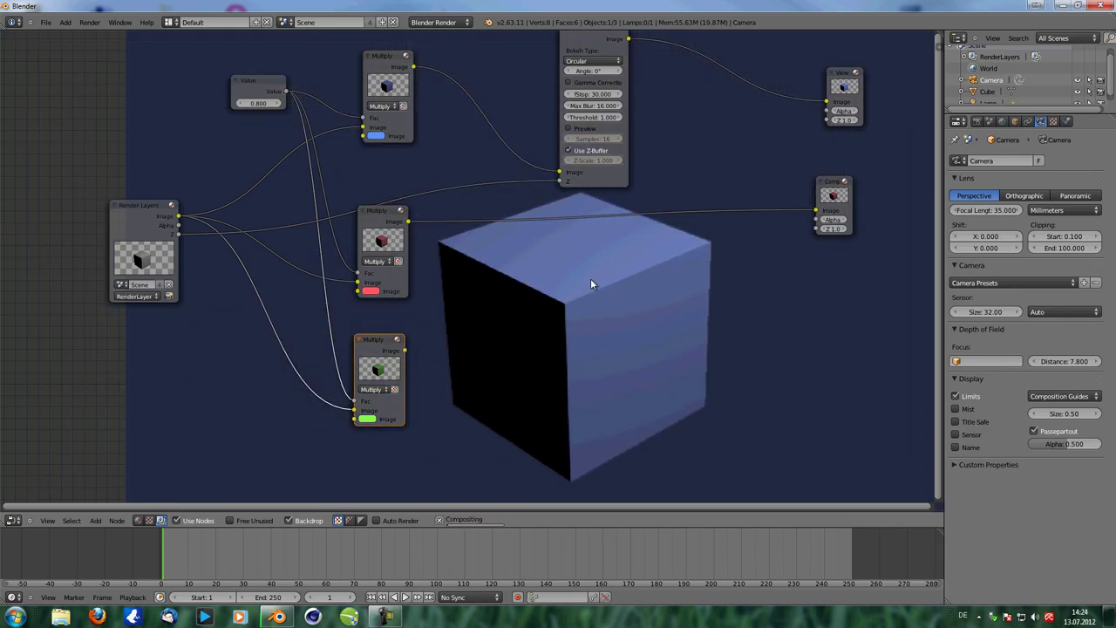
Step: Set the Defocus node's fStop to 20
scroll(590, 281, down, 1)
scroll(585, 276, up, 1)
middle_drag(552, 254, 547, 273)
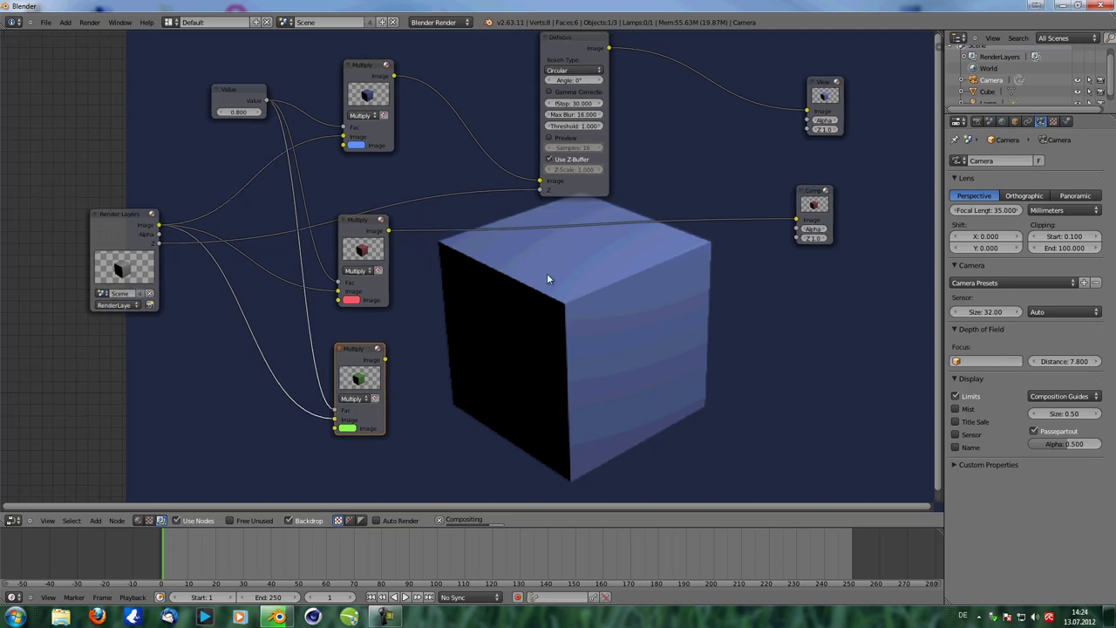
click(574, 105)
text(20)
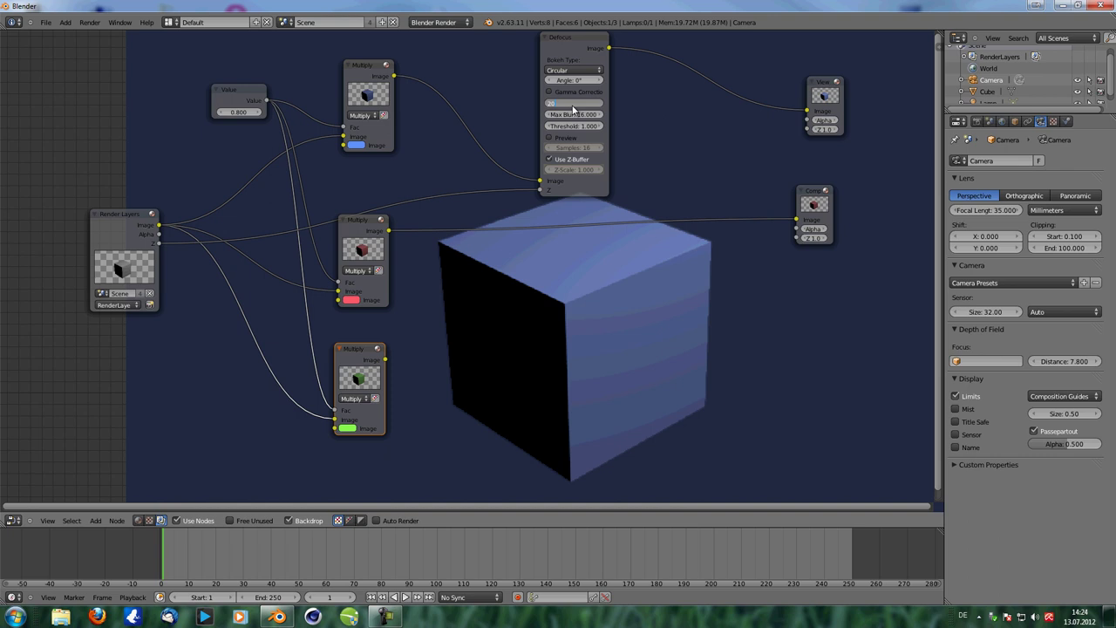
key(Return)
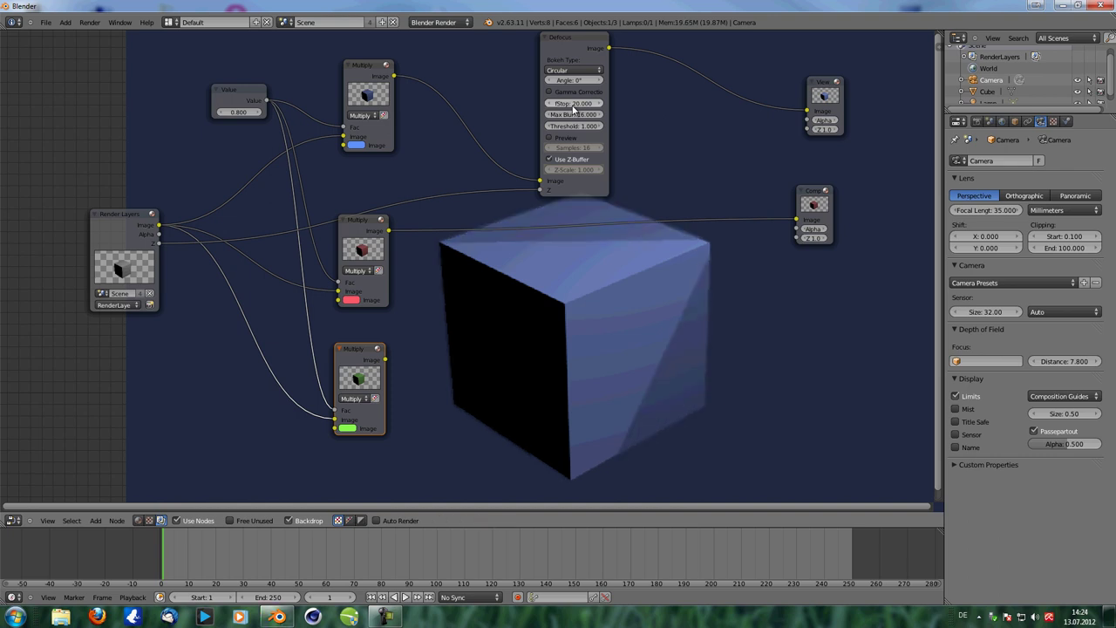
click(583, 47)
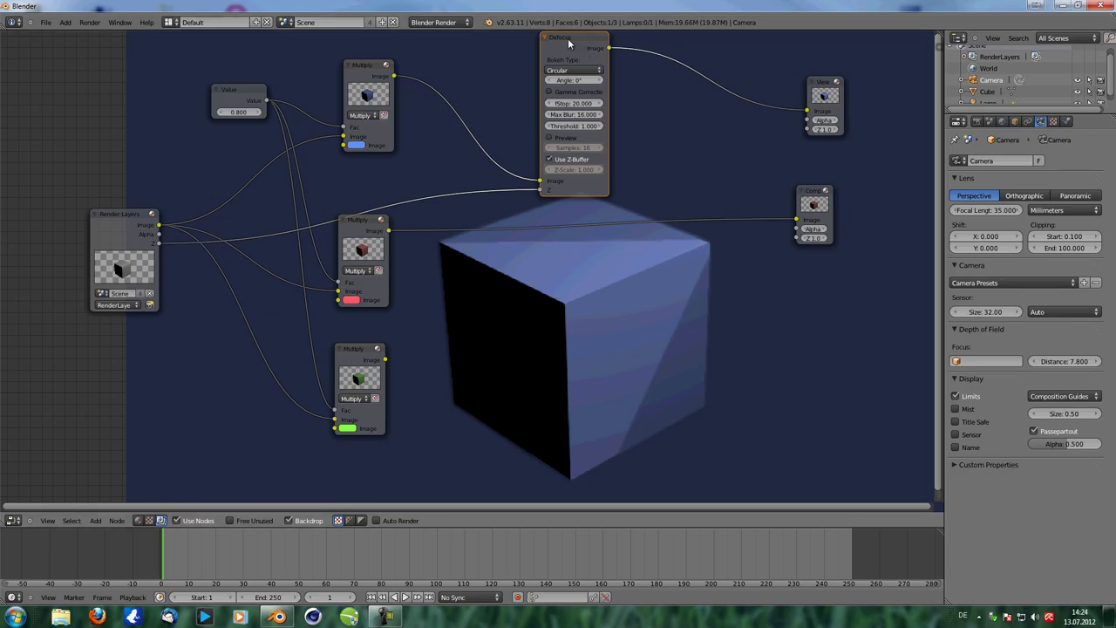
drag(572, 43, 568, 46)
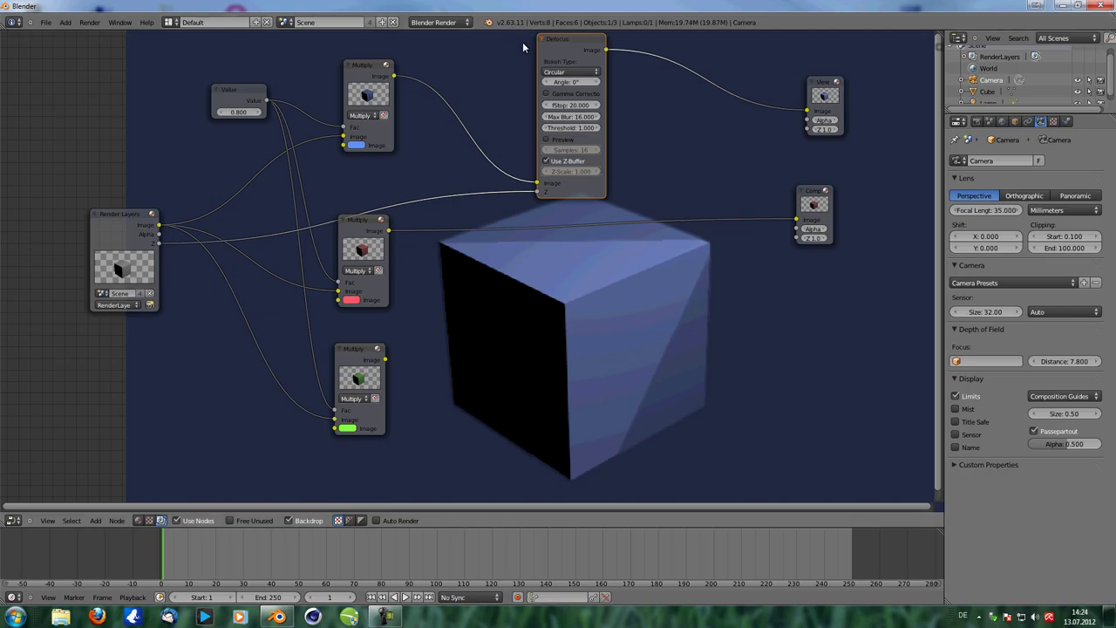
drag(569, 48, 571, 47)
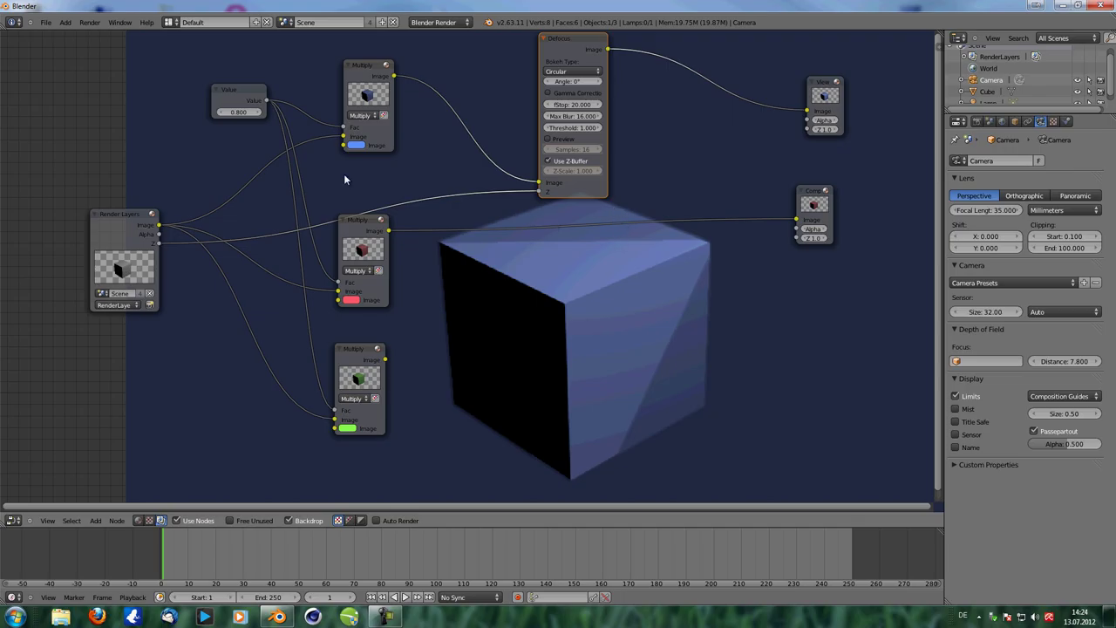
Step: Save the project to the Desktop under the file name tutorial
click(45, 22)
click(60, 99)
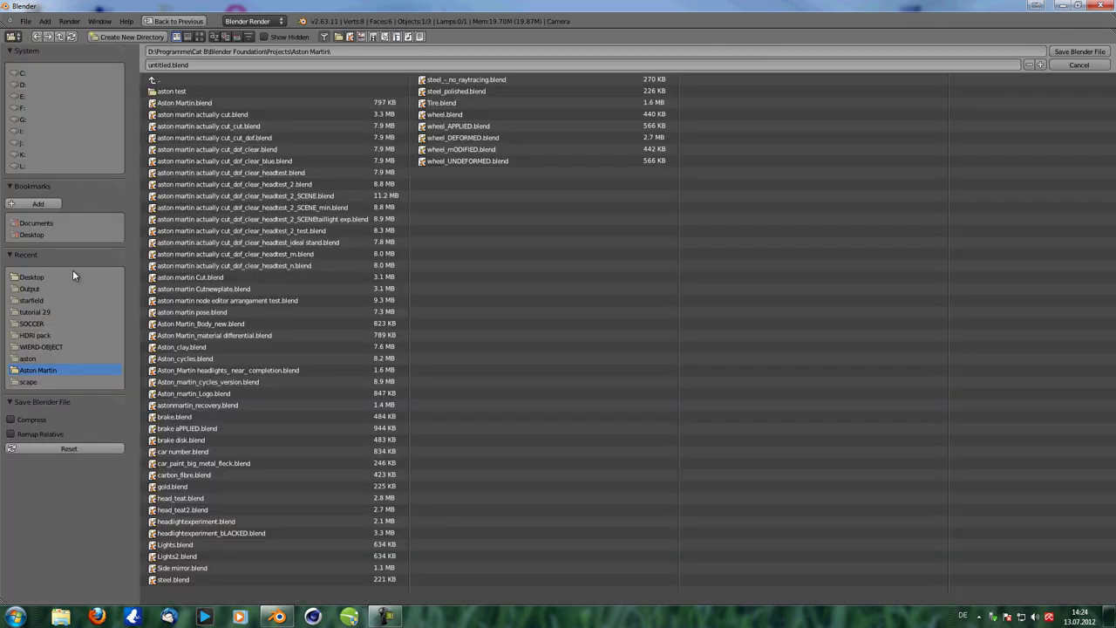
click(42, 276)
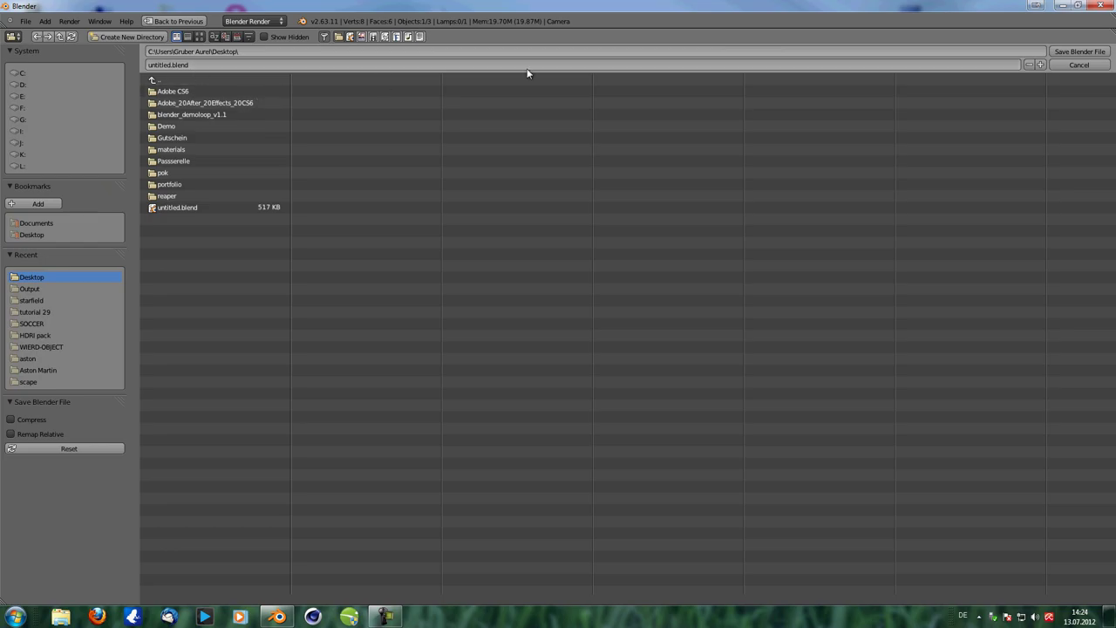
click(184, 65)
text(tutorial)
key(Return)
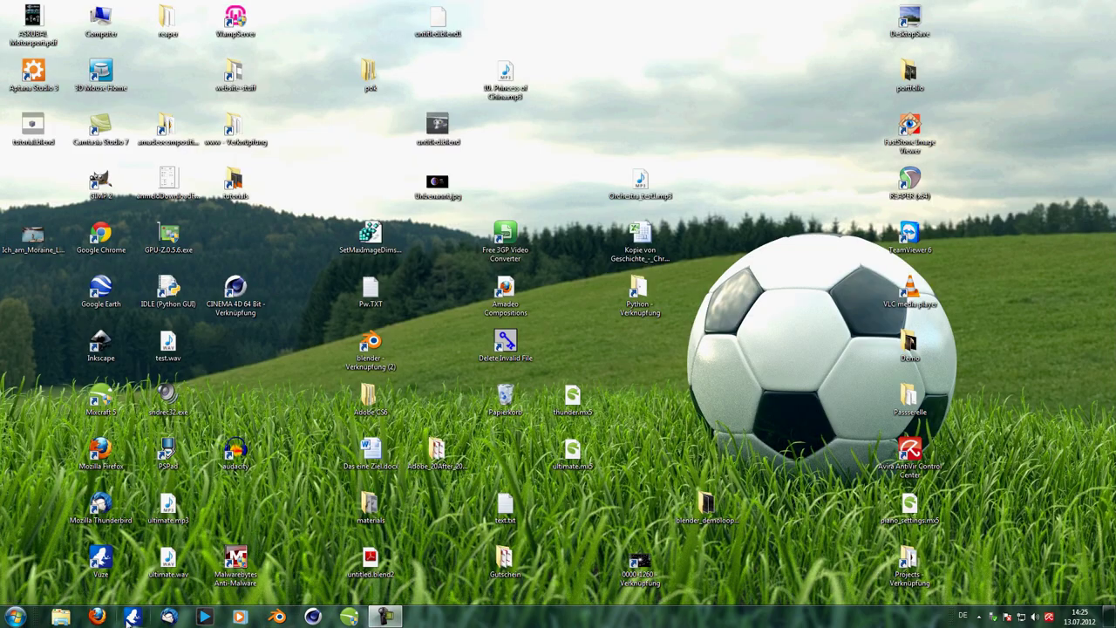
Step: Browse in Windows Explorer to the Blender Foundation folder under D:\Programme\Cat B and launch Blender 2.63 from there
click(14, 616)
click(174, 332)
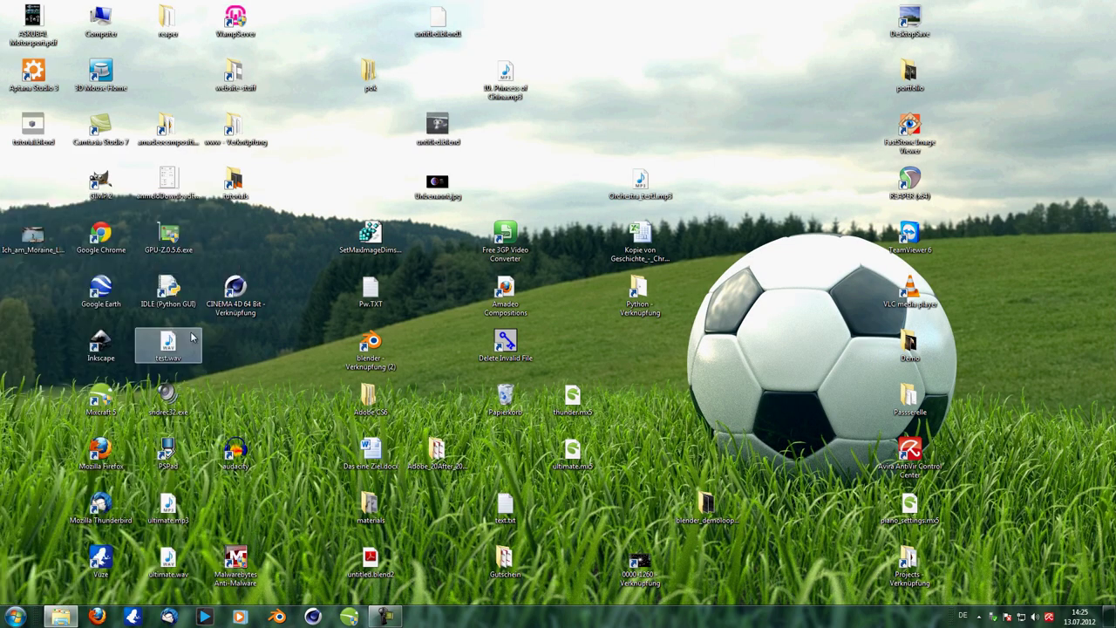
double_click(488, 38)
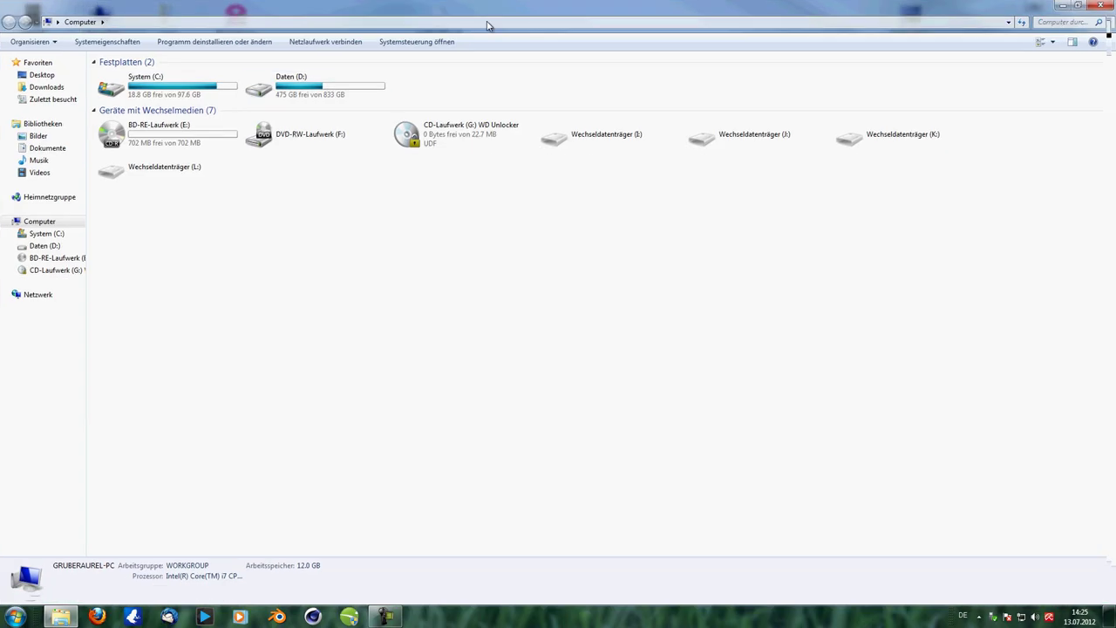
double_click(281, 90)
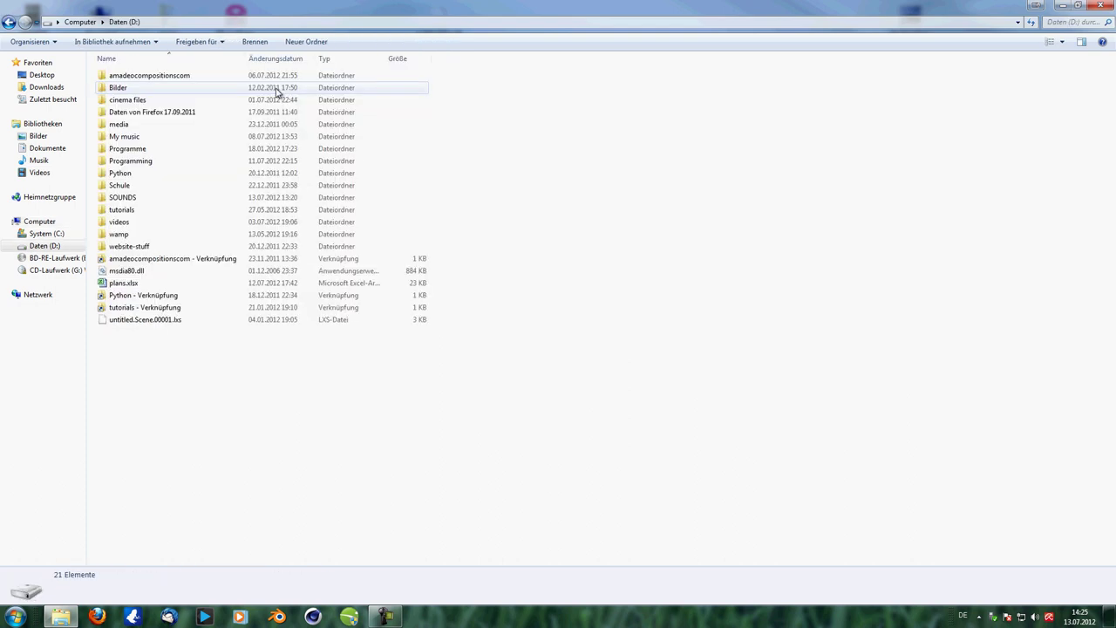
double_click(150, 150)
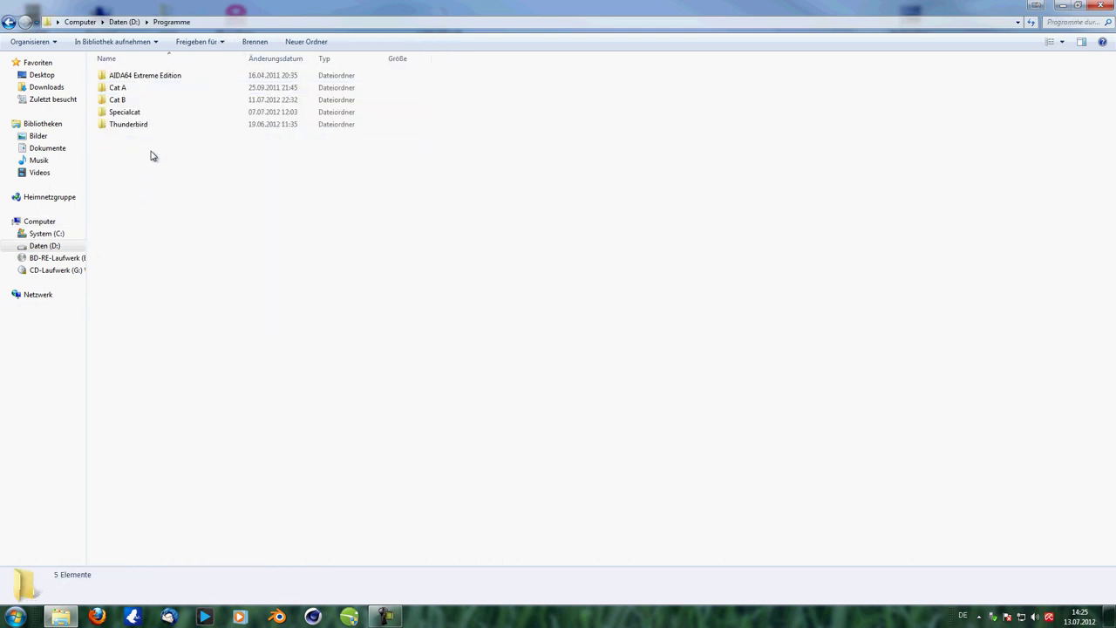
double_click(144, 102)
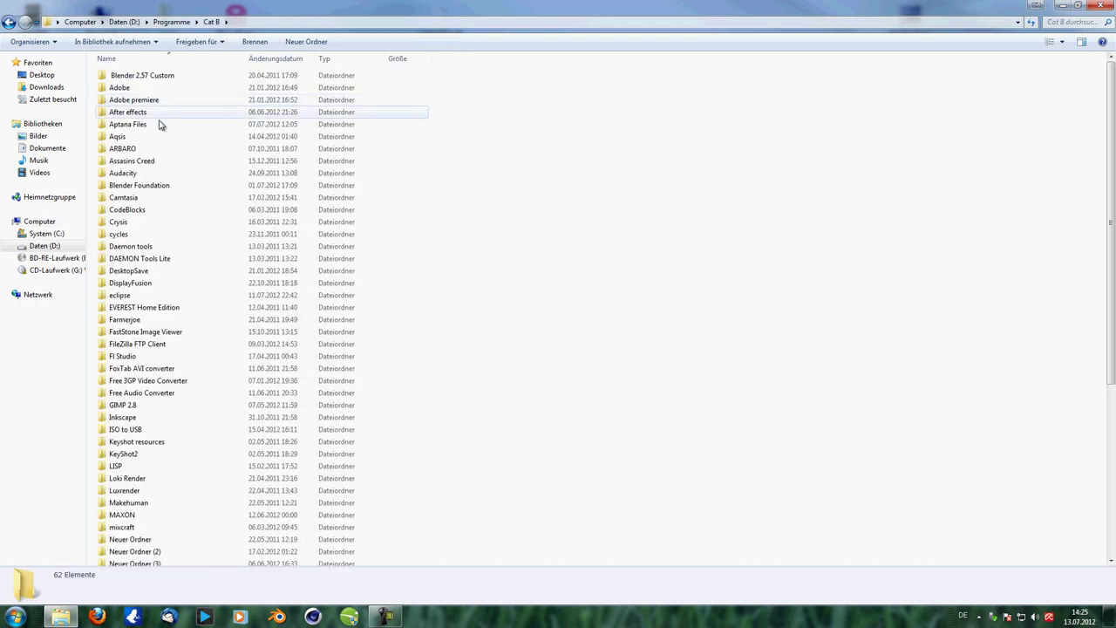
double_click(155, 185)
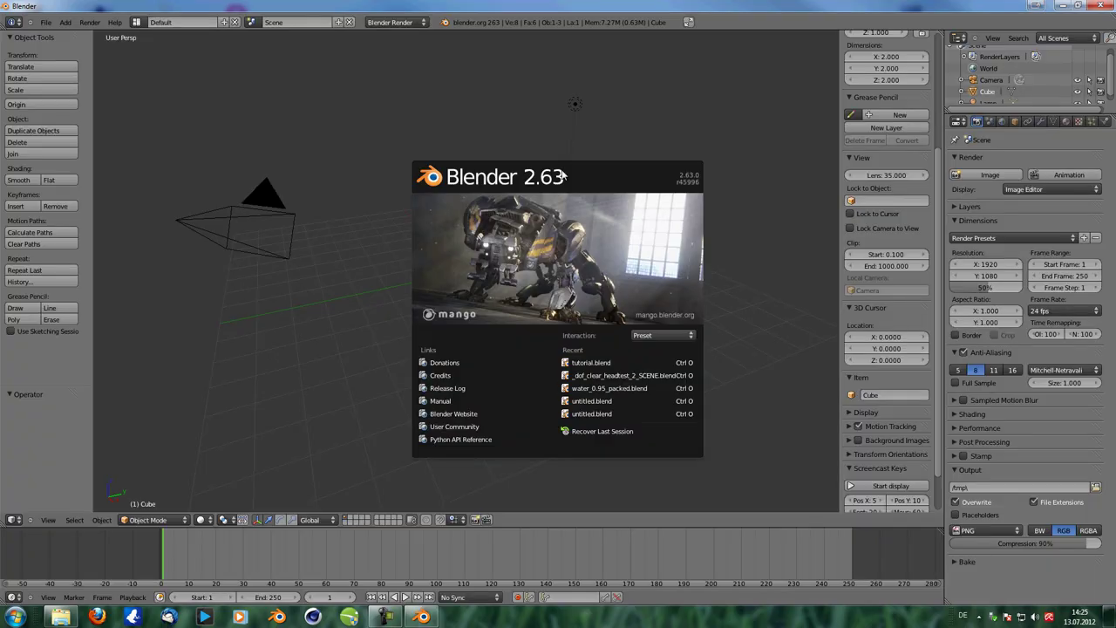
Step: Dismiss the splash screen and open tutorial.blend from the recent files
click(42, 33)
click(45, 22)
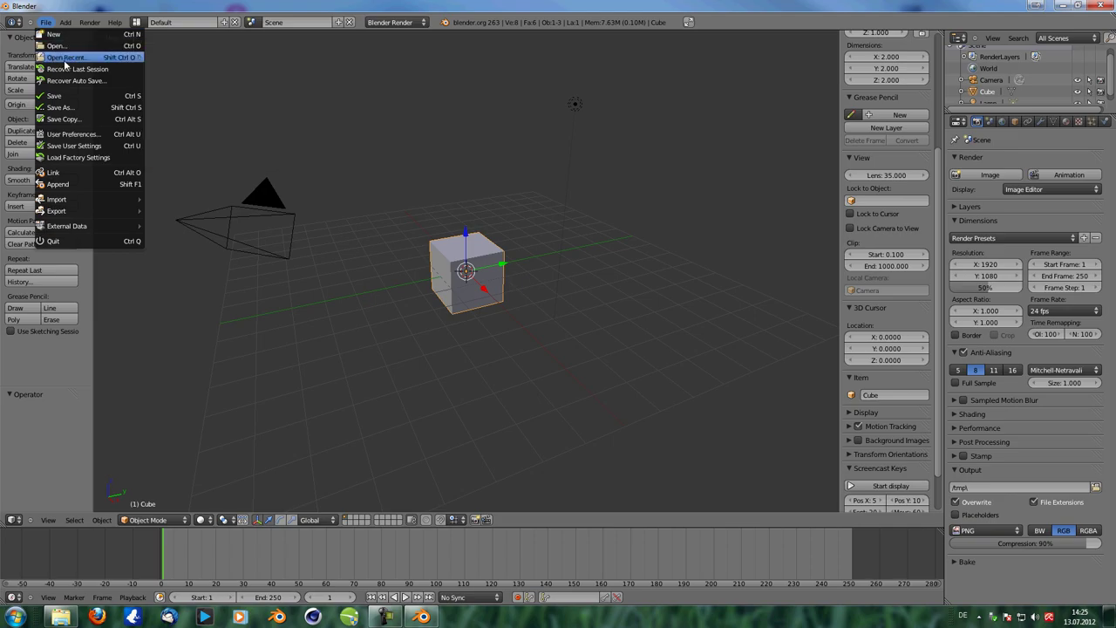
mouse_move(70, 57)
click(200, 58)
middle_drag(487, 305, 470, 337)
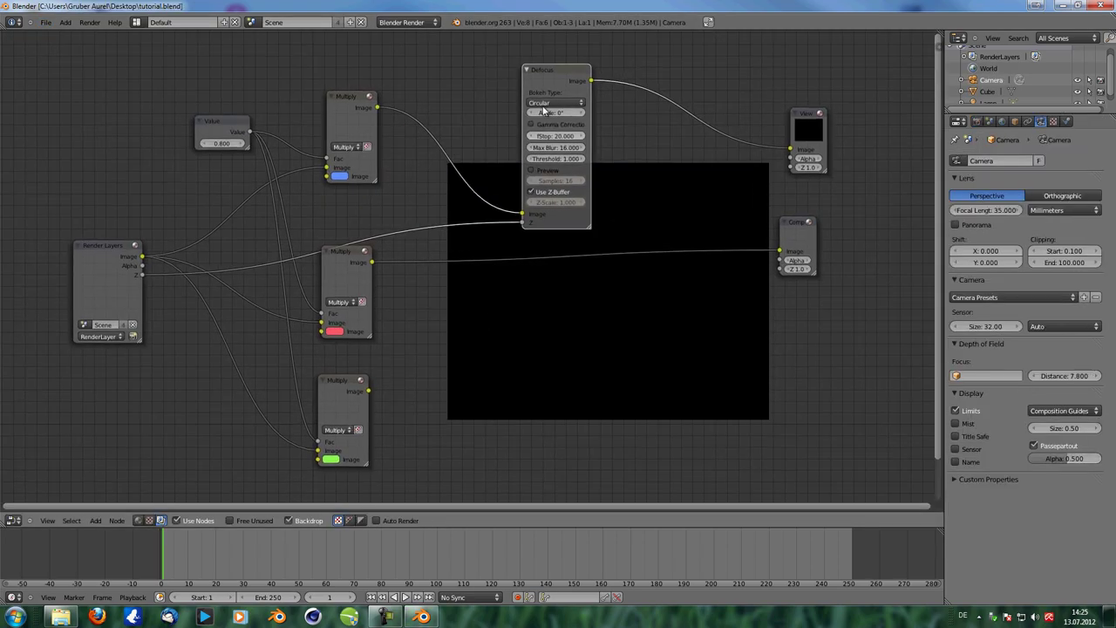
Step: Render the scene and return from the render result to the Node Editor
key(F12)
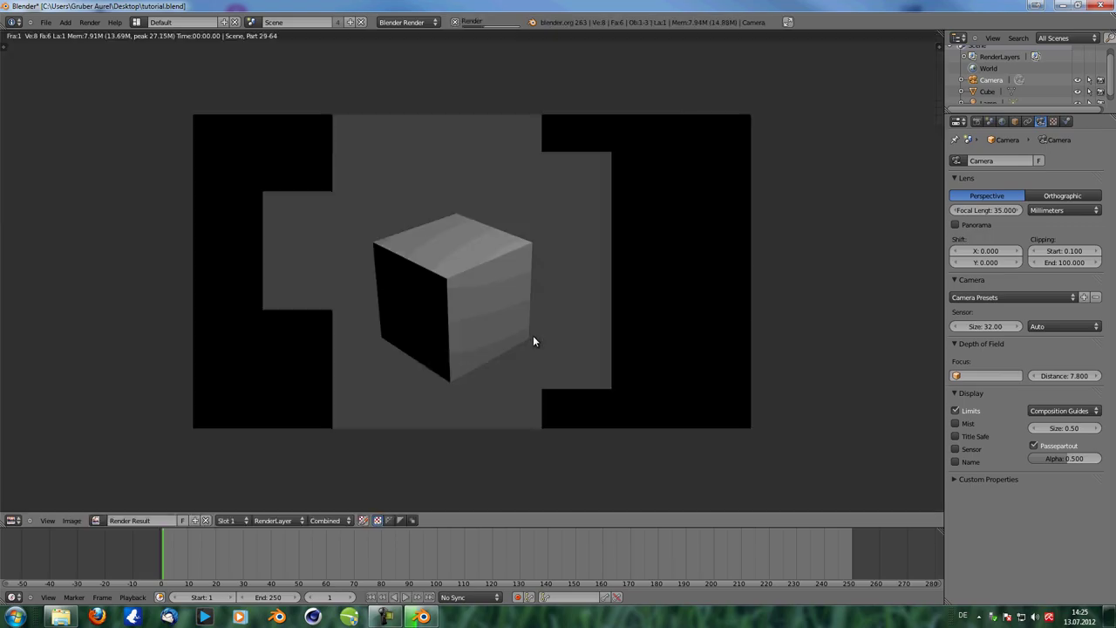
click(12, 521)
click(35, 399)
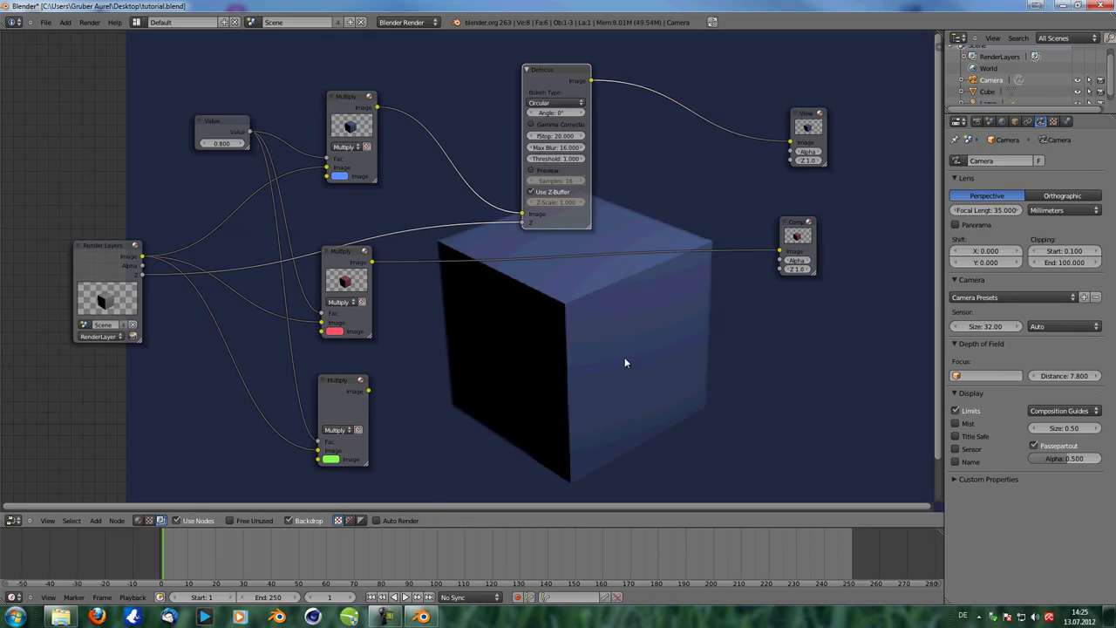
Step: Move the Defocus node up above the cube in the backdrop to free space beneath it
middle_drag(624, 363, 605, 324)
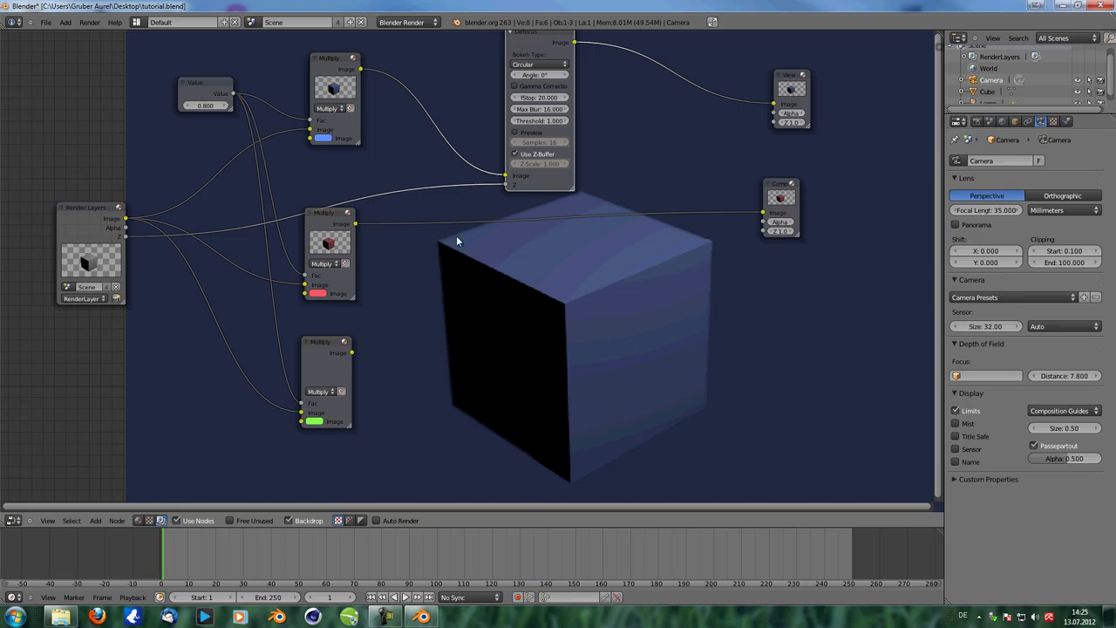
middle_drag(596, 226, 602, 236)
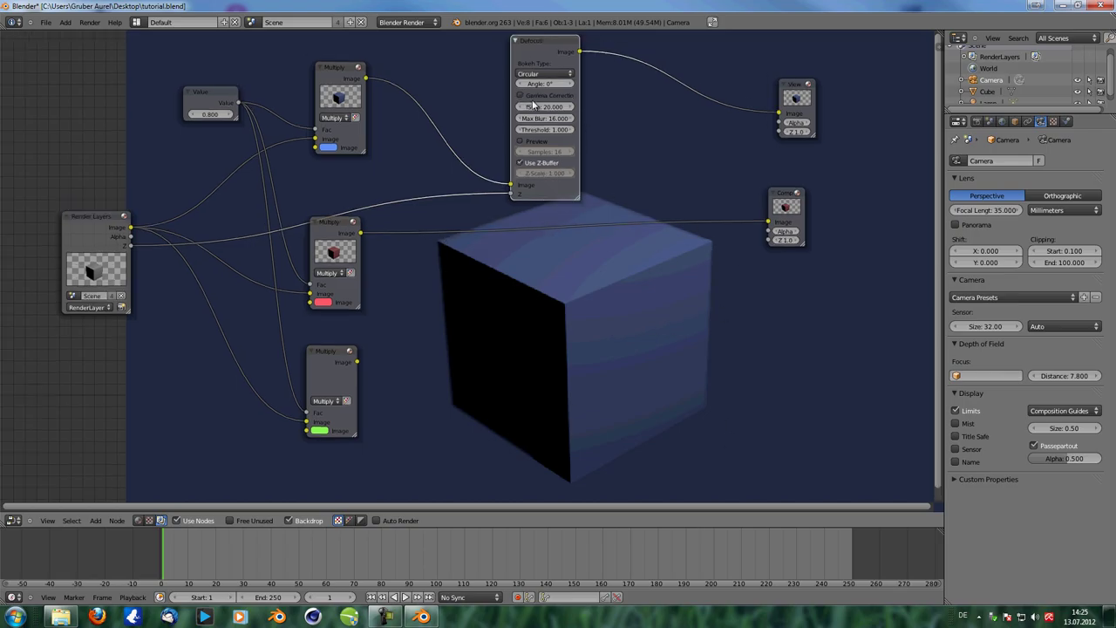
drag(527, 49, 538, 31)
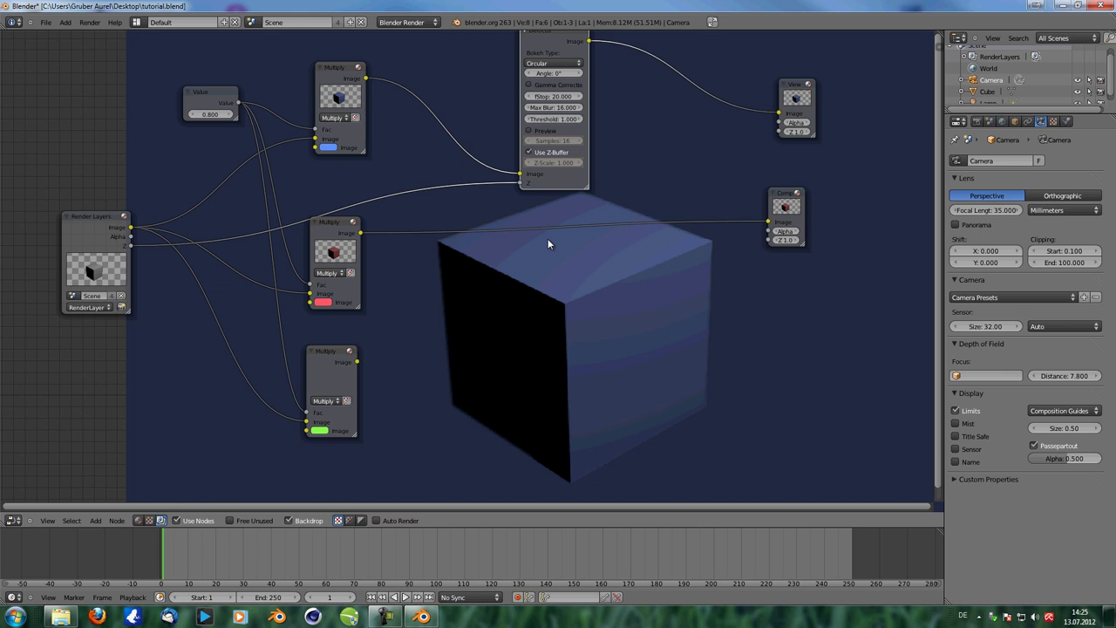
middle_drag(465, 322, 474, 302)
scroll(474, 304, down, 2)
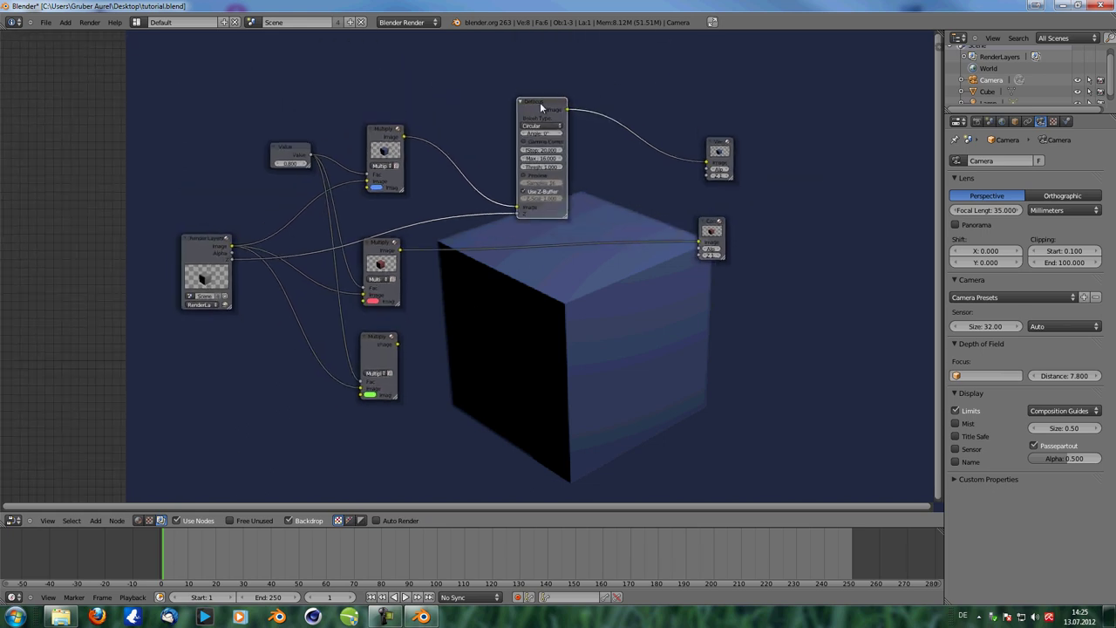
drag(541, 106, 542, 68)
Step: Duplicate the Defocus node twice, placing one copy on the link from the red Multiply node to Composite and the other directly beneath it
key(shift+d)
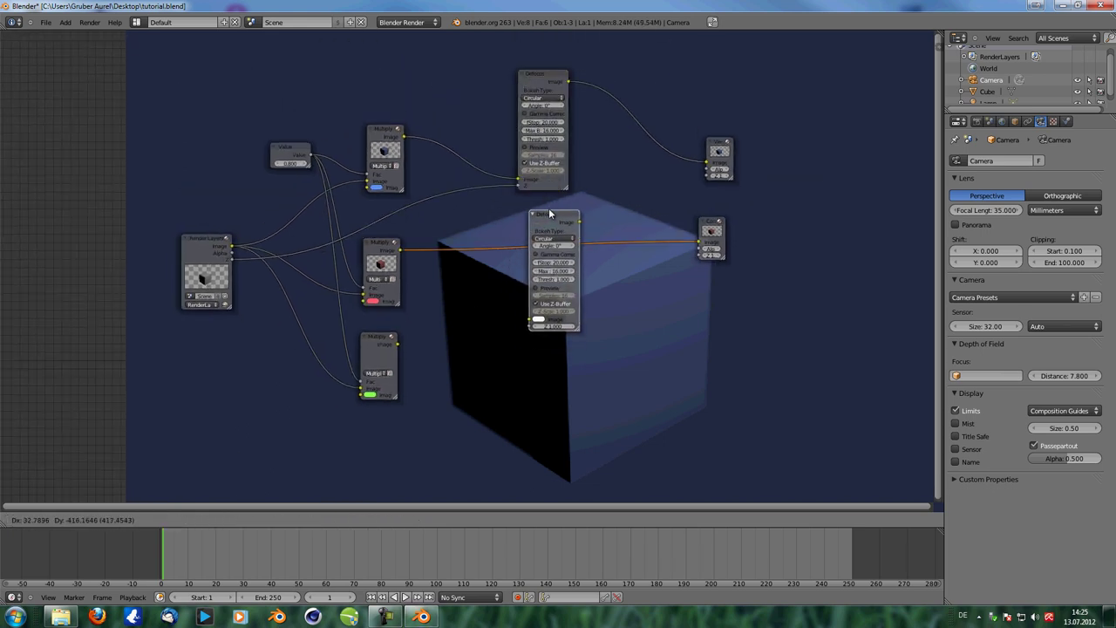
click(544, 205)
key(shift+d)
click(537, 340)
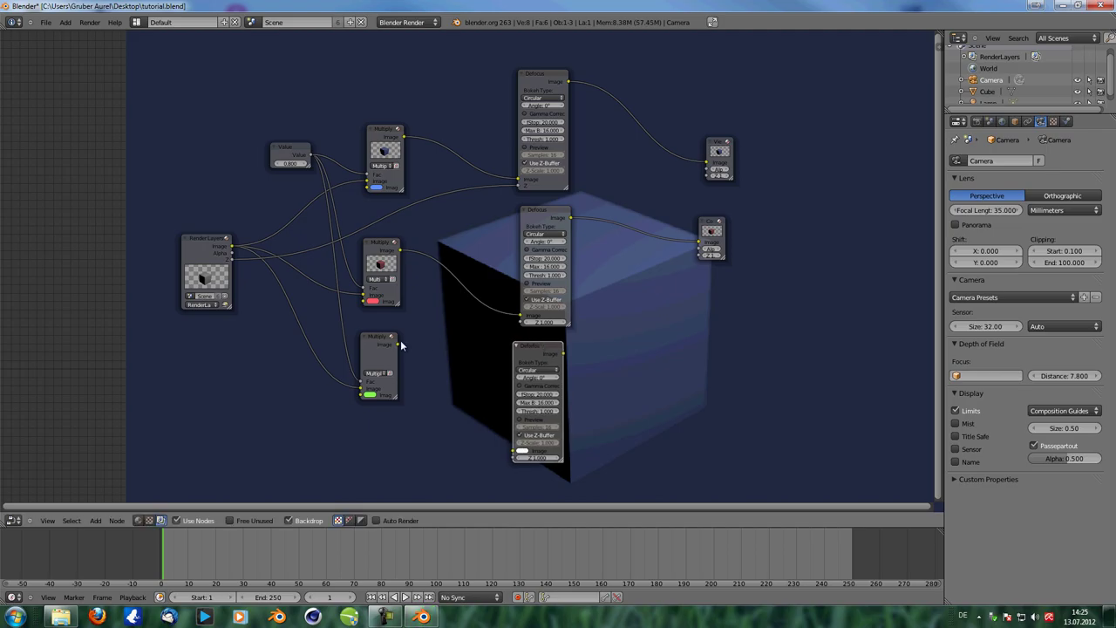
Step: Connect the green Multiply node's image output to the lowest Defocus node and show that Defocus result in the Viewer
drag(399, 344, 514, 451)
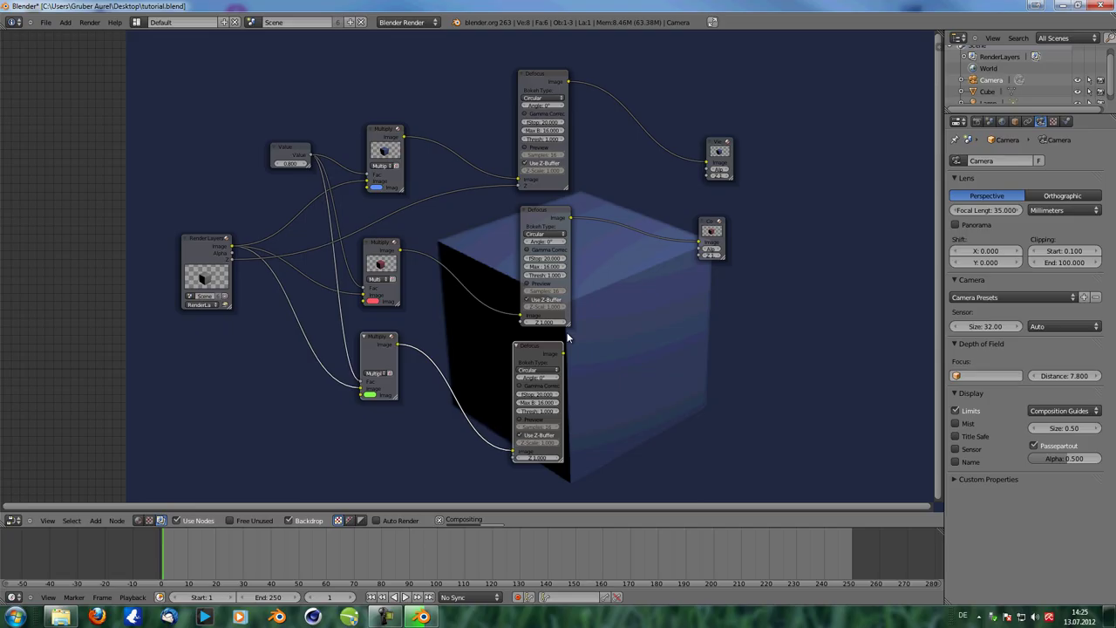
ctrl+shift+click(541, 344)
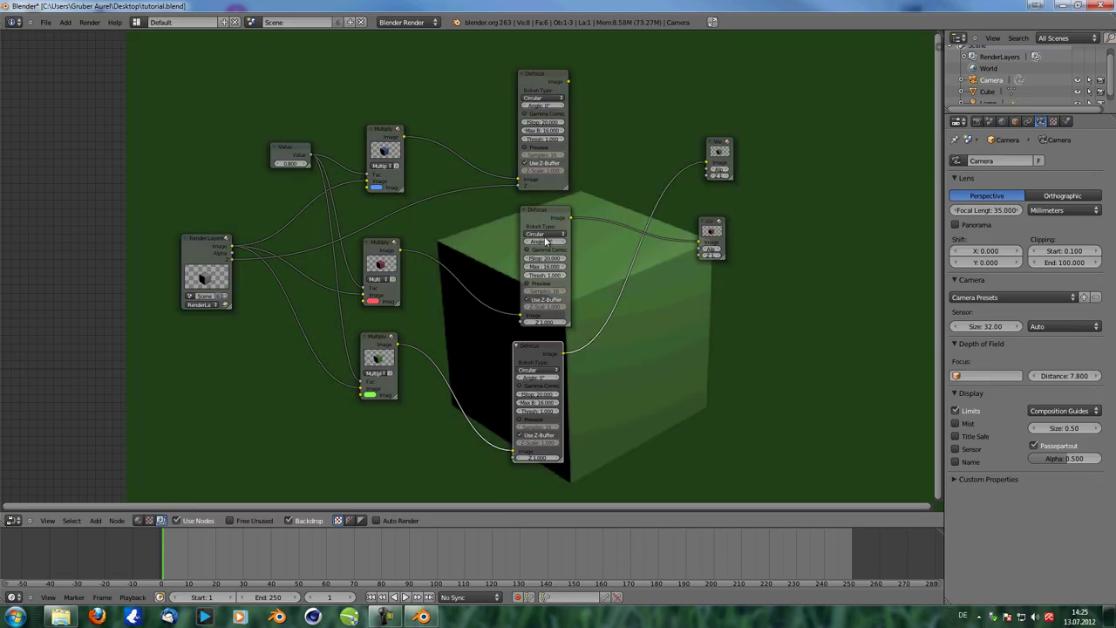
Step: Enlarge the backdrop image behind the nodes and preview the red Defocus node's output through the Viewer
middle_drag(684, 375, 622, 327)
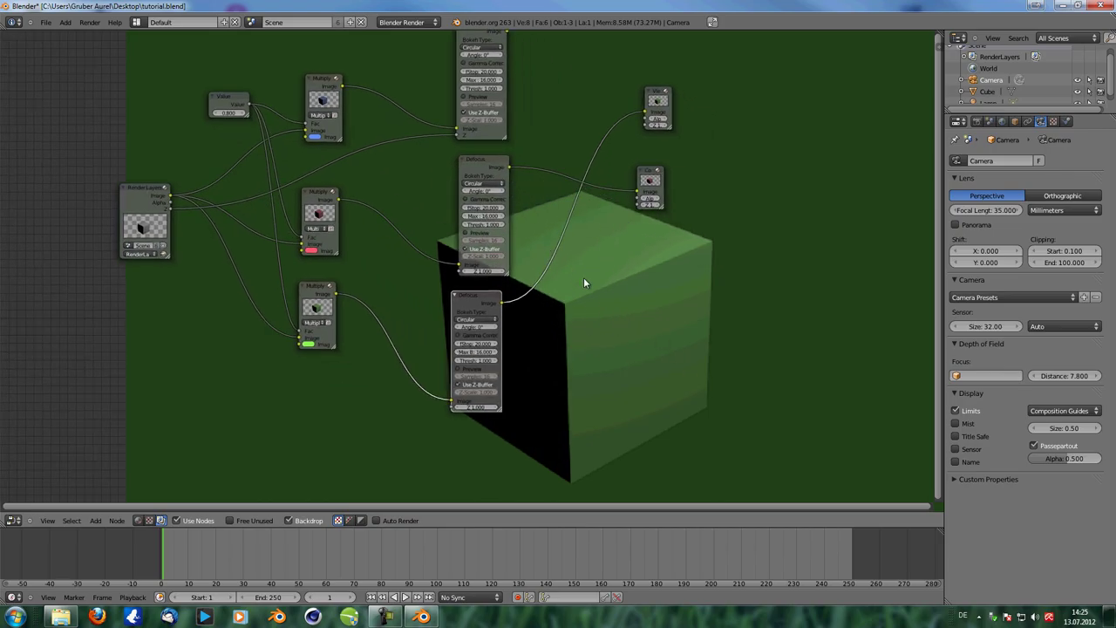
scroll(580, 332, up, 2)
key(alt+v)
key(alt+v)
key(alt+v)
key(alt+v)
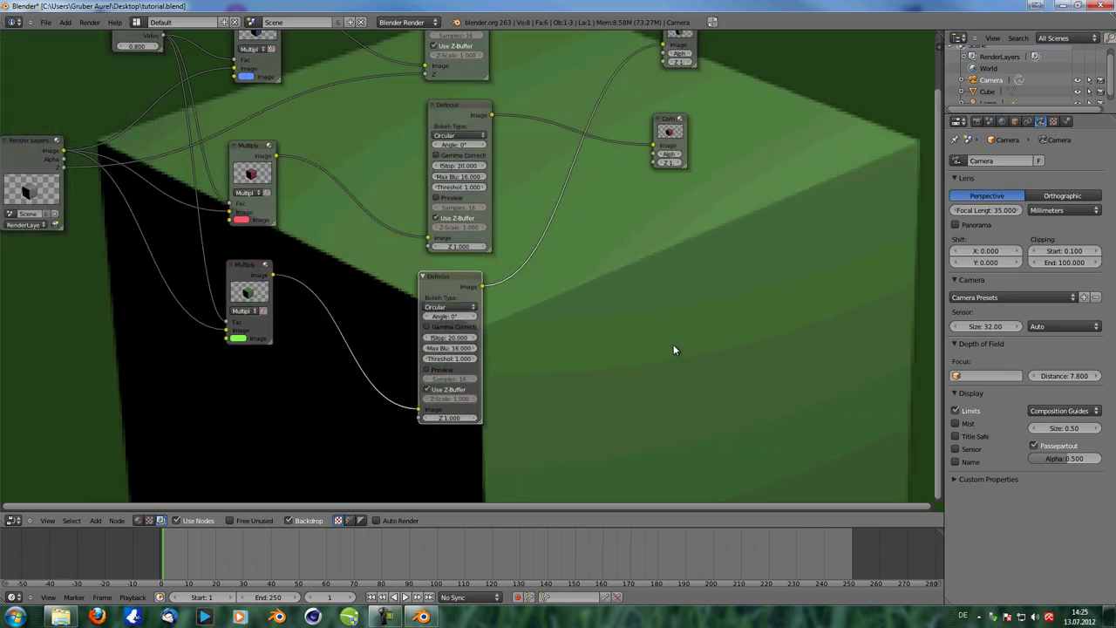
key(v)
key(v)
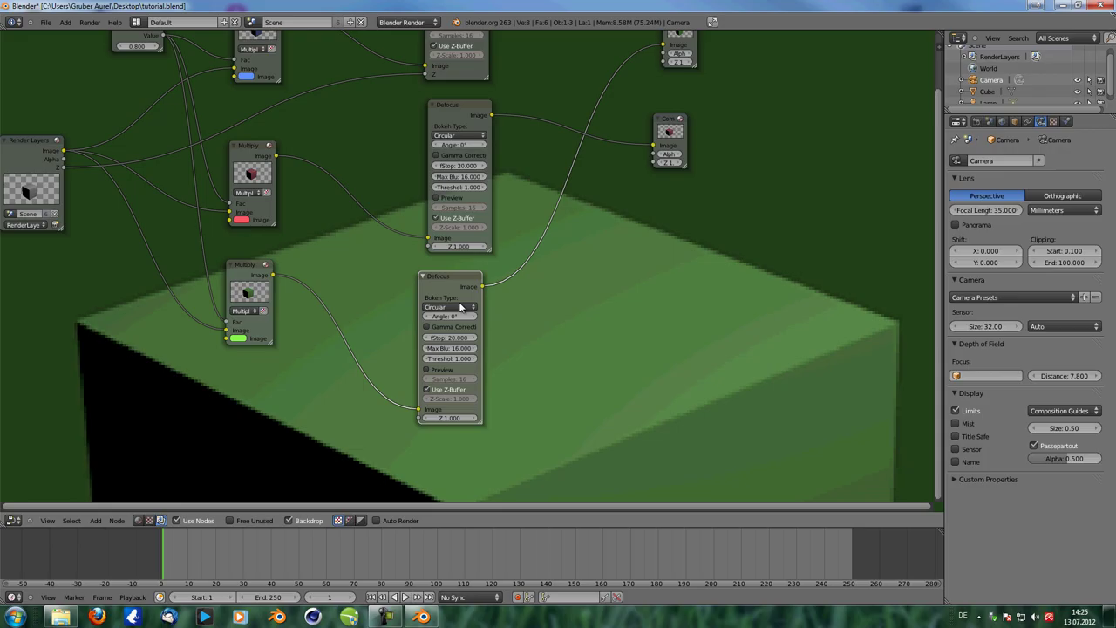
shift+scroll(530, 165, up, 2)
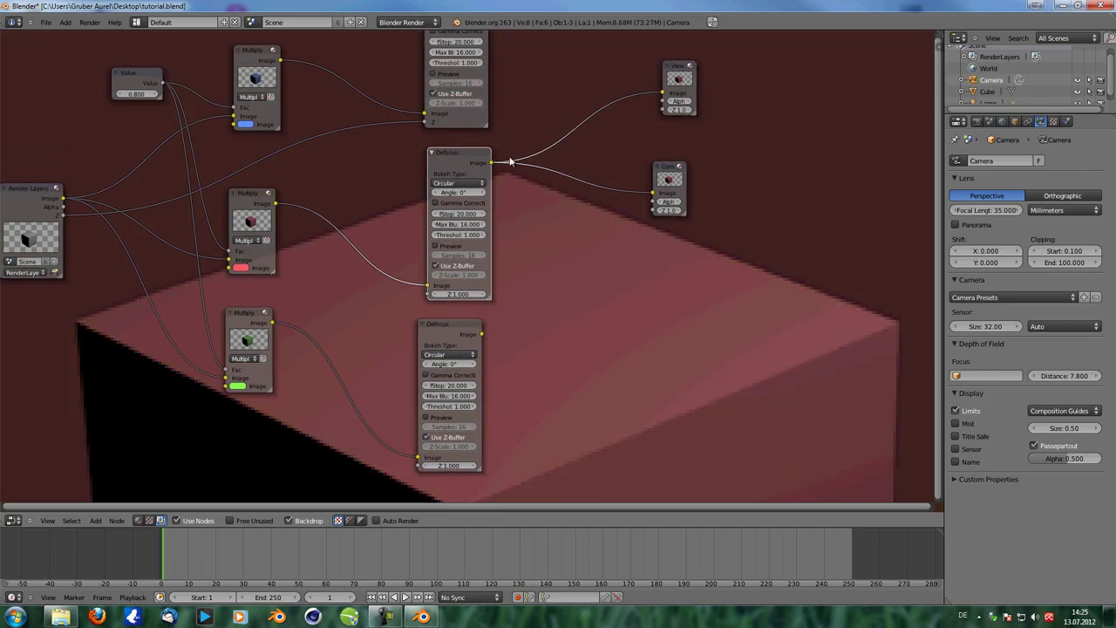
ctrl+shift+click(472, 156)
shift+scroll(525, 284, down, 1)
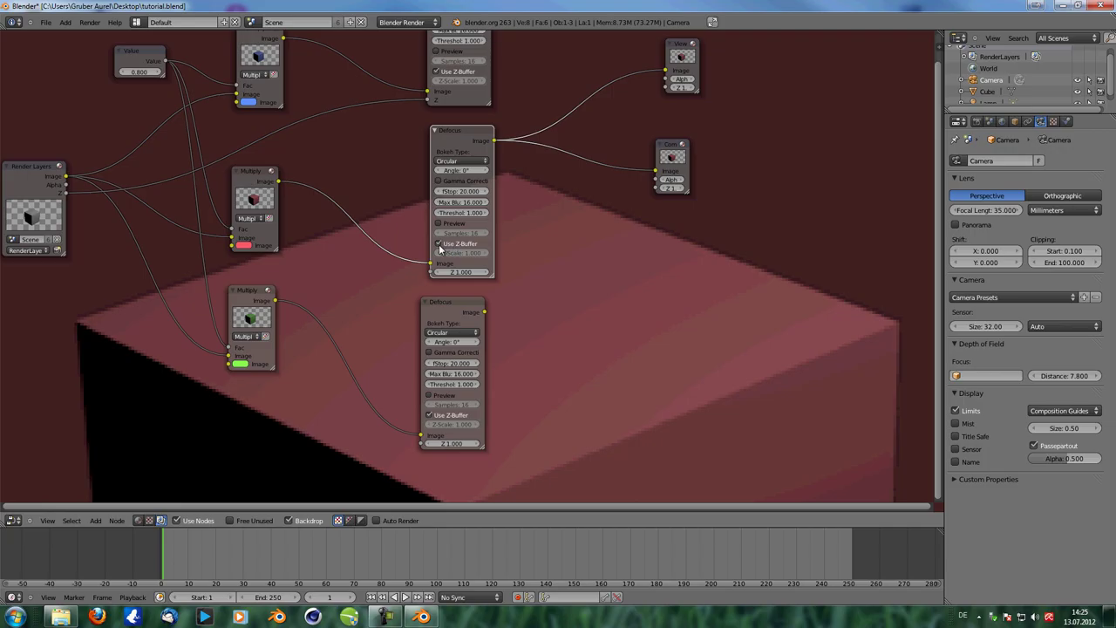
Step: Connect the Render Layers Z output to the Z inputs of the red and green Defocus nodes
scroll(175, 255, down, 1)
middle_drag(175, 255, 240, 253)
drag(149, 192, 461, 259)
drag(149, 197, 453, 407)
middle_drag(430, 399, 502, 401)
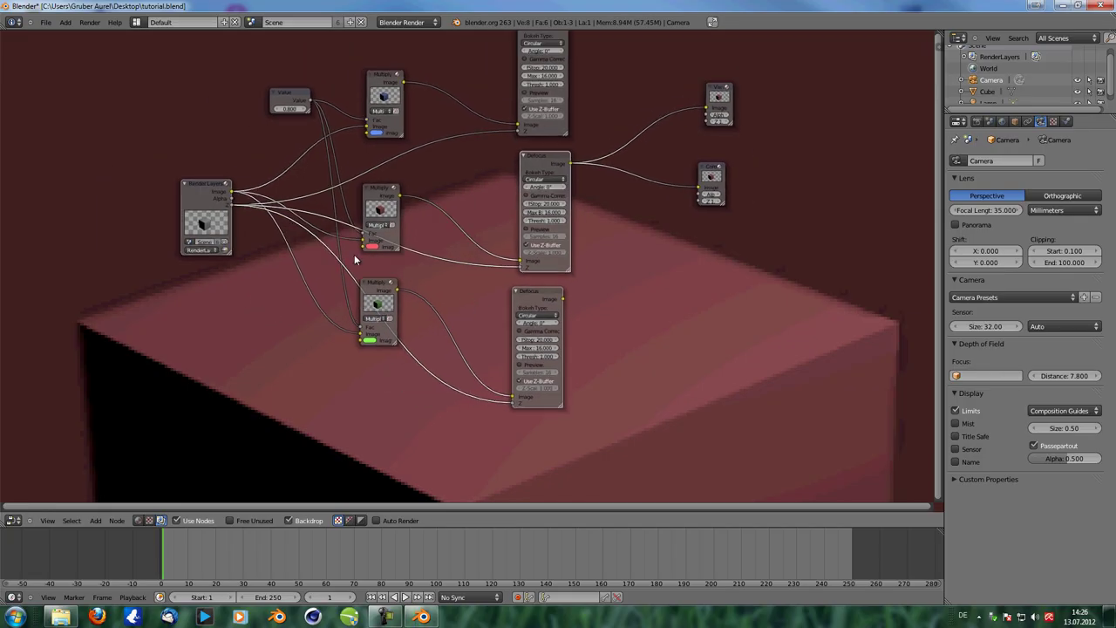
Step: Set the Node Editor theme's noodle curving to 0 in the user preferences and close them
click(45, 22)
click(74, 136)
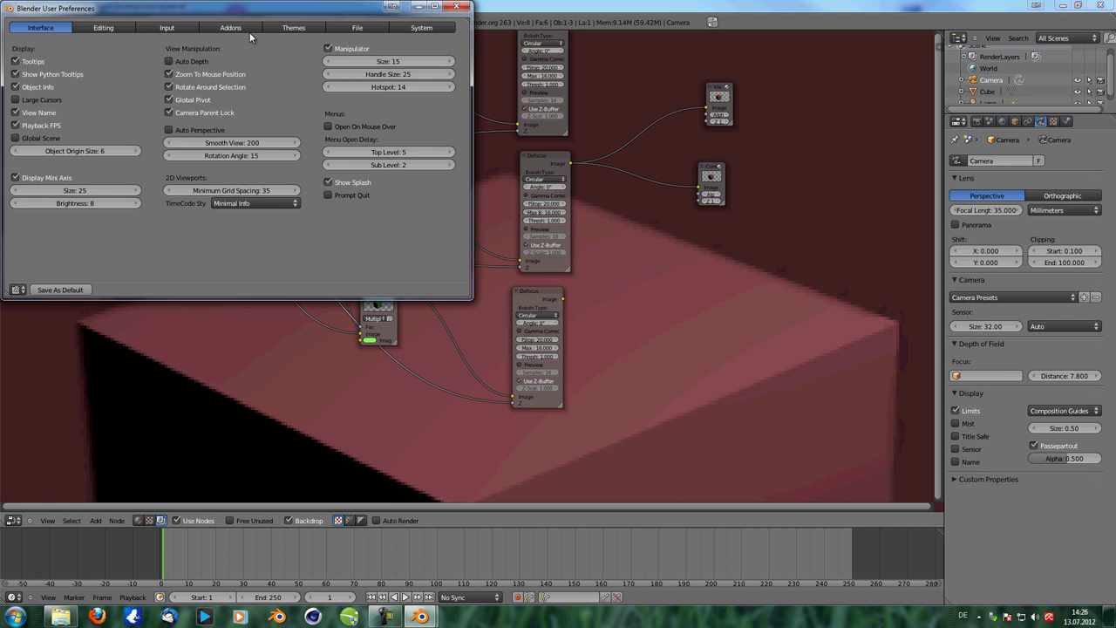
click(280, 27)
click(53, 193)
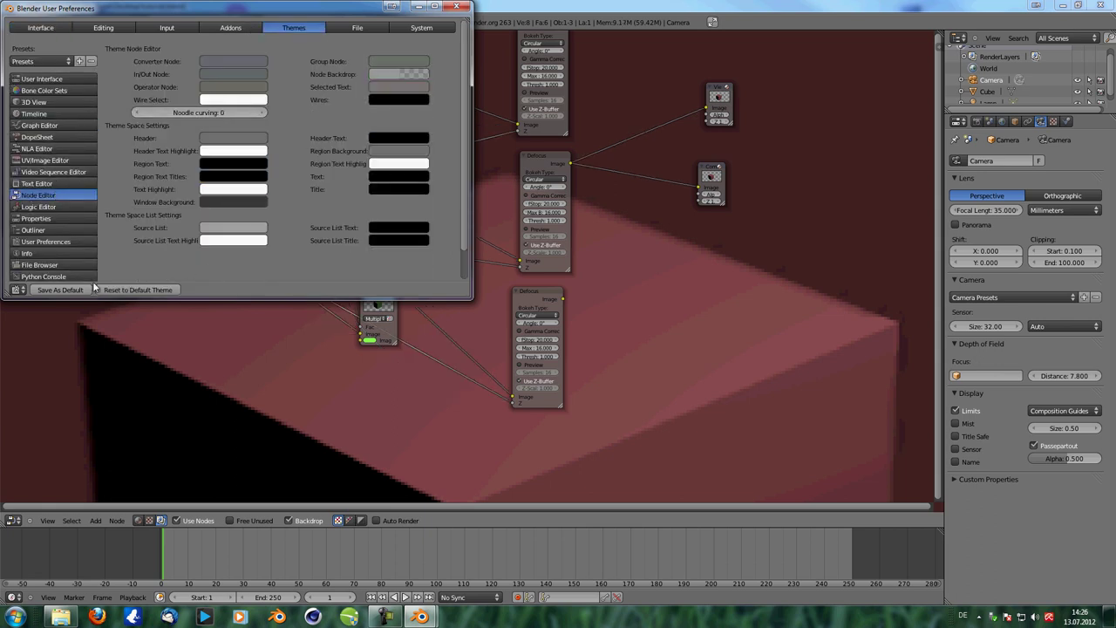
click(456, 6)
Step: Spread the three Multiply nodes apart and move the Value node below the Render Layers node
drag(380, 292, 356, 383)
drag(381, 193, 368, 232)
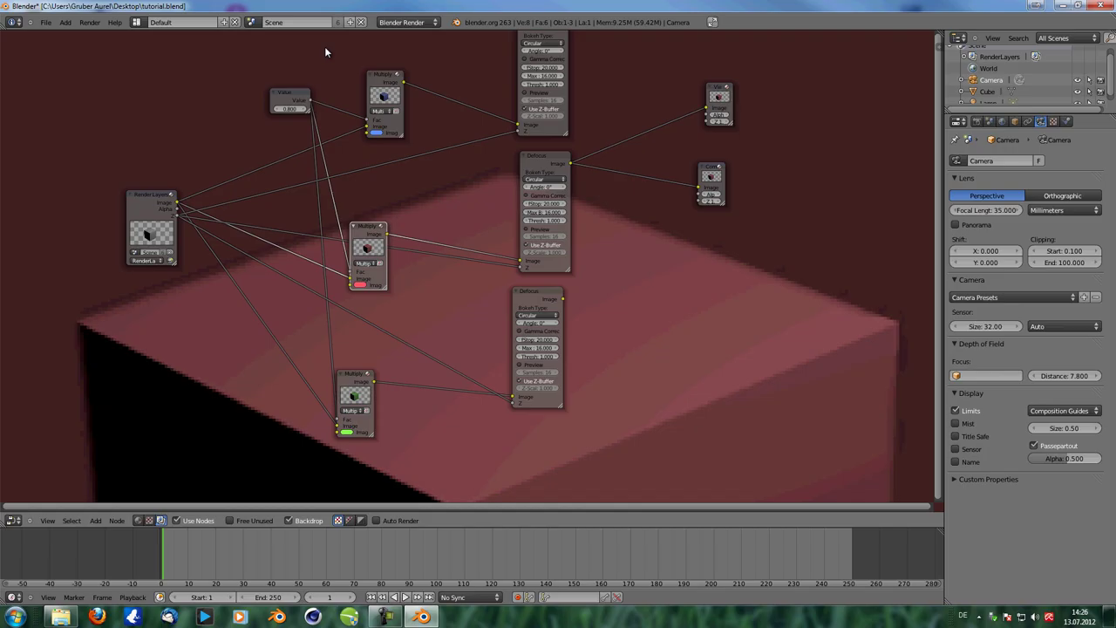
drag(384, 83, 358, 85)
drag(284, 96, 123, 344)
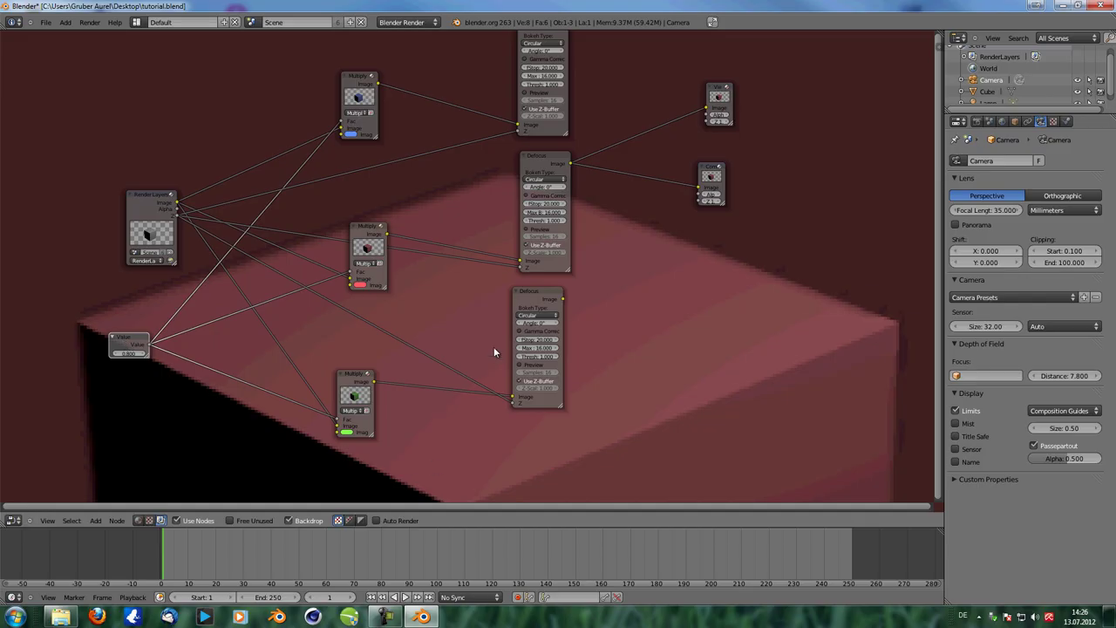
Step: Align the green Defocus node under the other two and move the Render Layers node farther from the Multiply nodes
scroll(484, 336, down, 2)
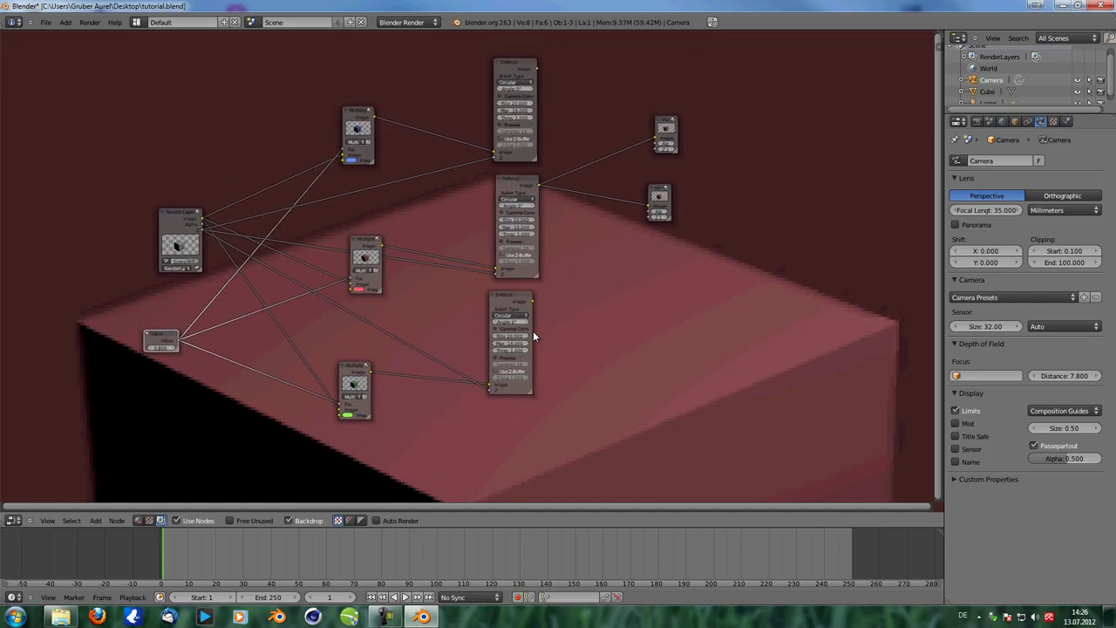
drag(528, 298, 523, 301)
key(shift+a)
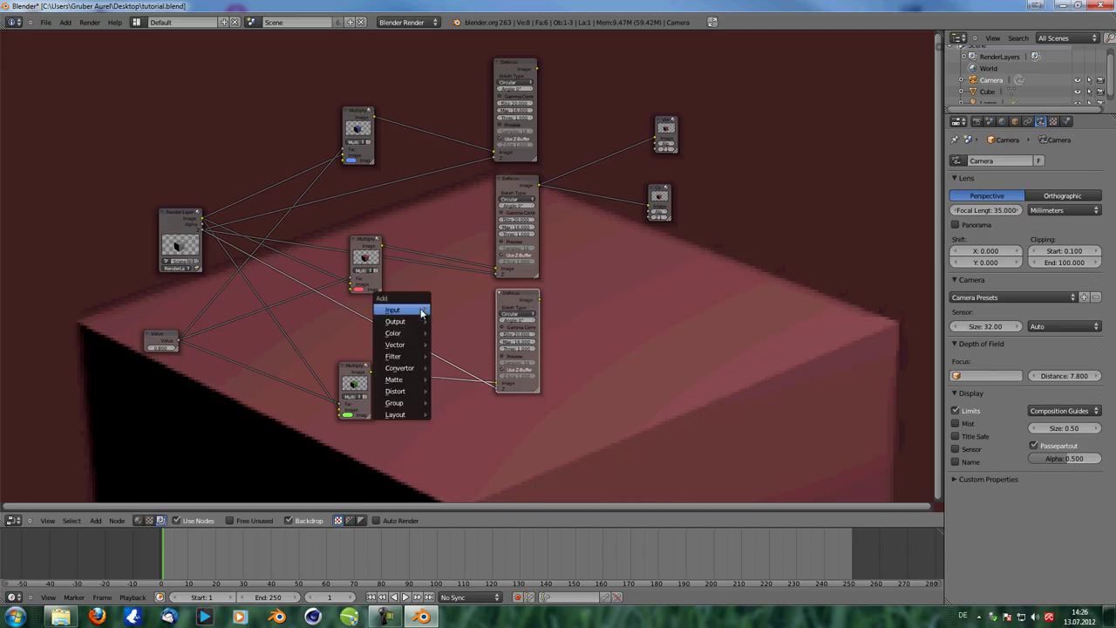
mouse_move(409, 414)
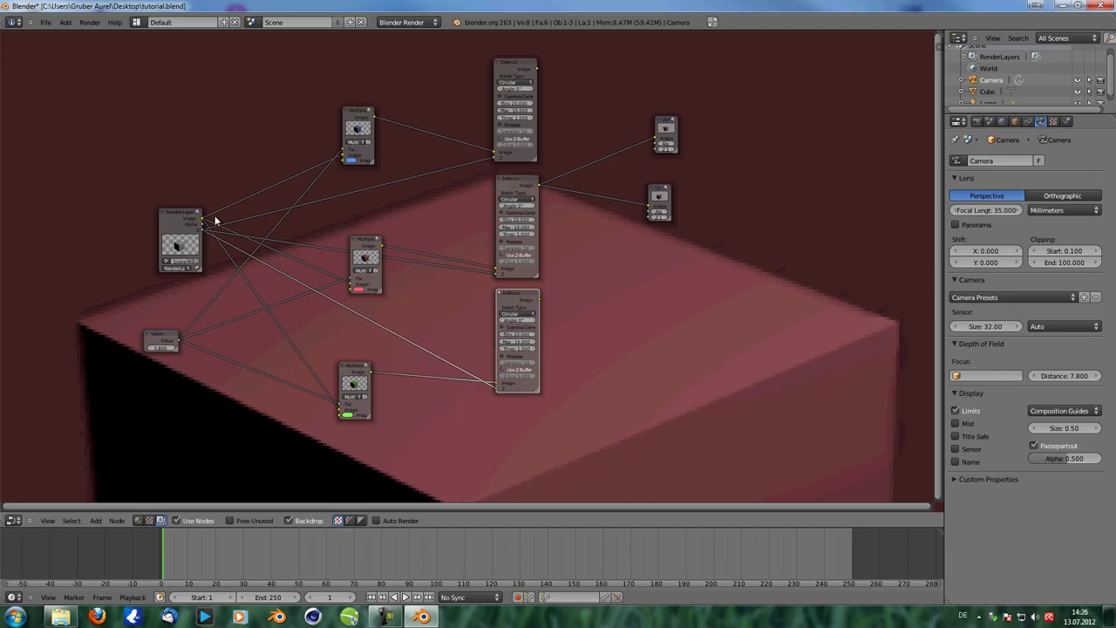
drag(180, 236, 128, 231)
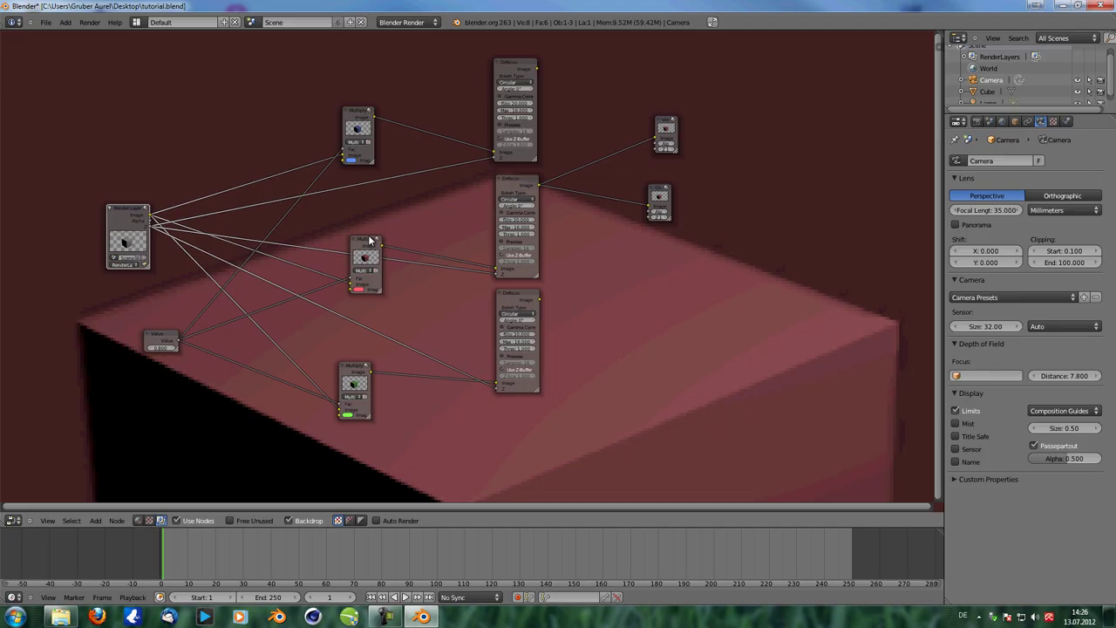
Step: Preview the blue and the green Defocus results one after the other through the Viewer
middle_drag(567, 187, 563, 178)
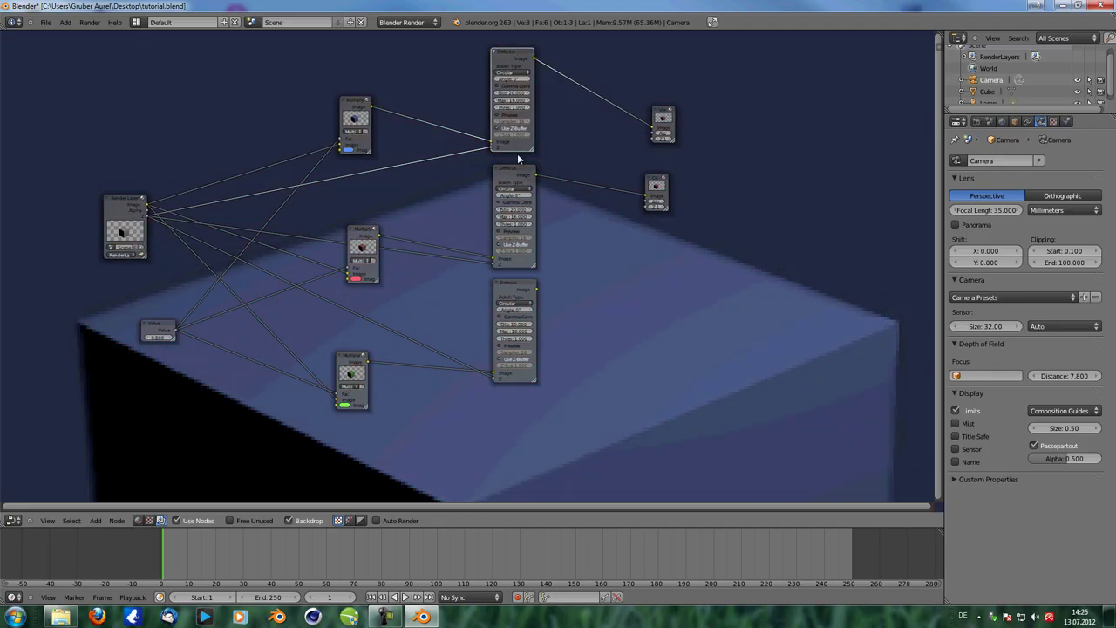
click(513, 181)
ctrl+shift+click(510, 287)
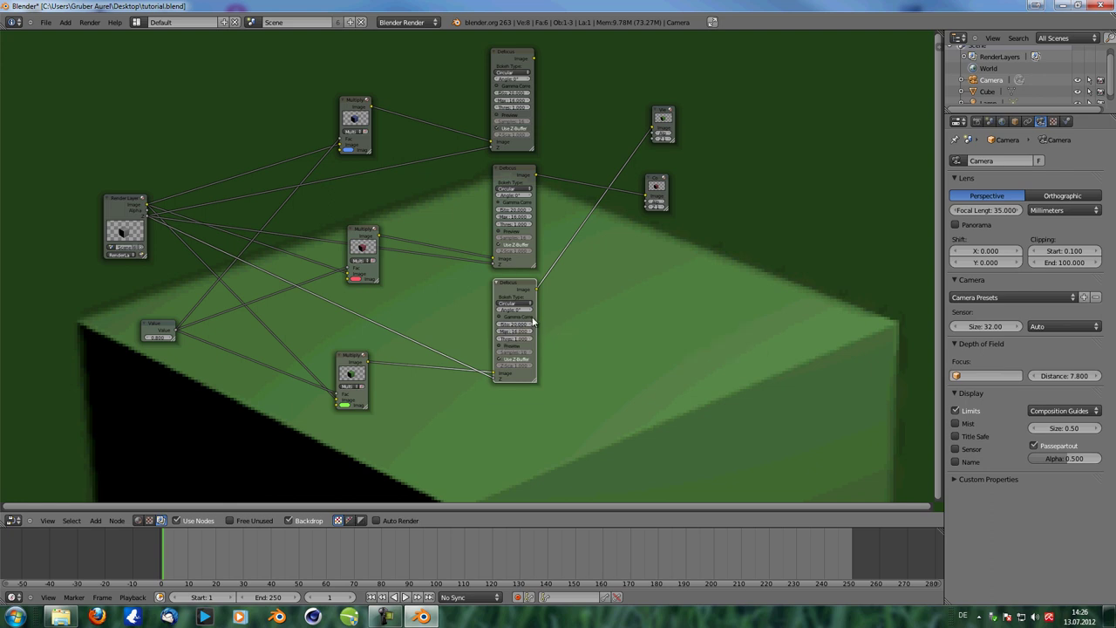
middle_drag(583, 305, 618, 291)
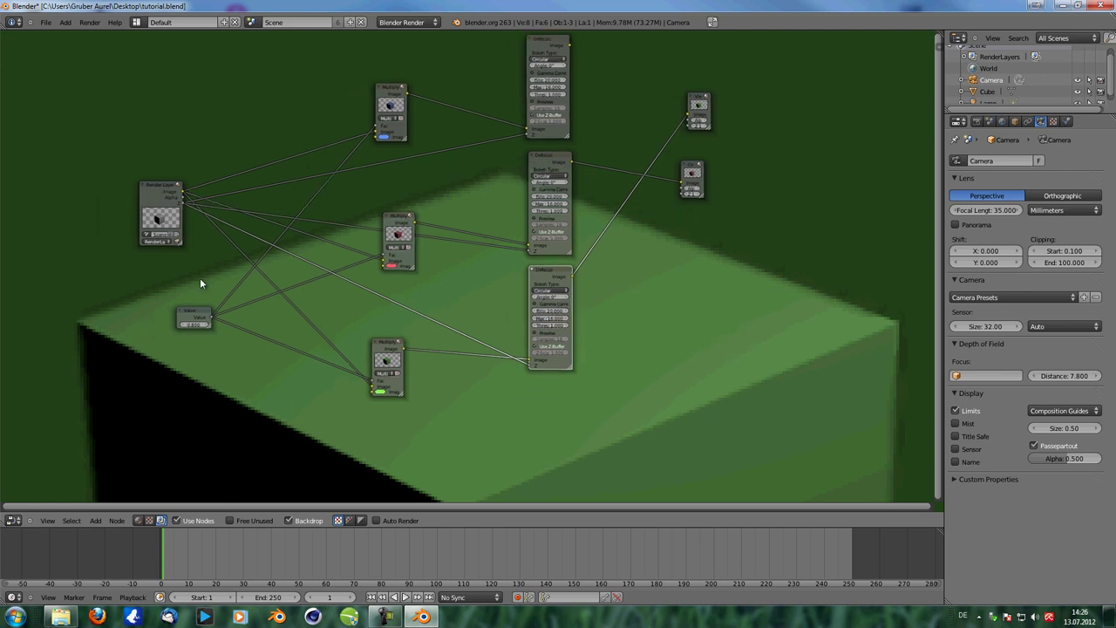
Step: Move the three Defocus nodes together with the Viewer and Composite nodes farther away from the Multiply nodes
drag(192, 316, 169, 272)
scroll(634, 236, down, 2)
key(b)
drag(536, 62, 768, 380)
key(g)
click(790, 295)
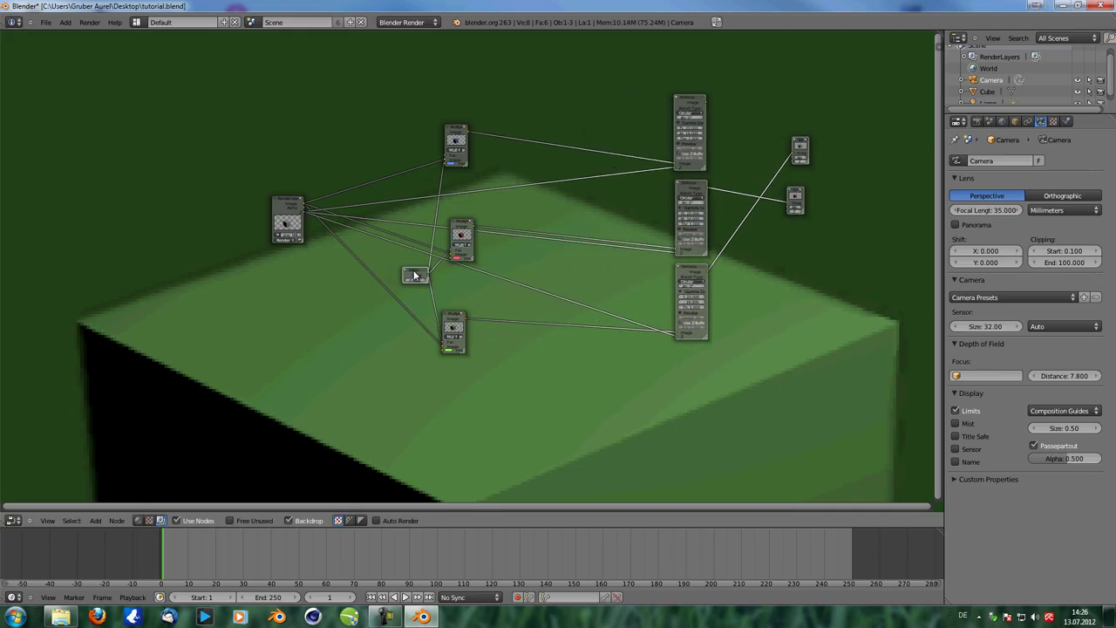
Step: Move the Value node back below Render Layers and place a duplicate of it between the Multiply and Defocus nodes
drag(410, 275, 324, 303)
key(shift+d)
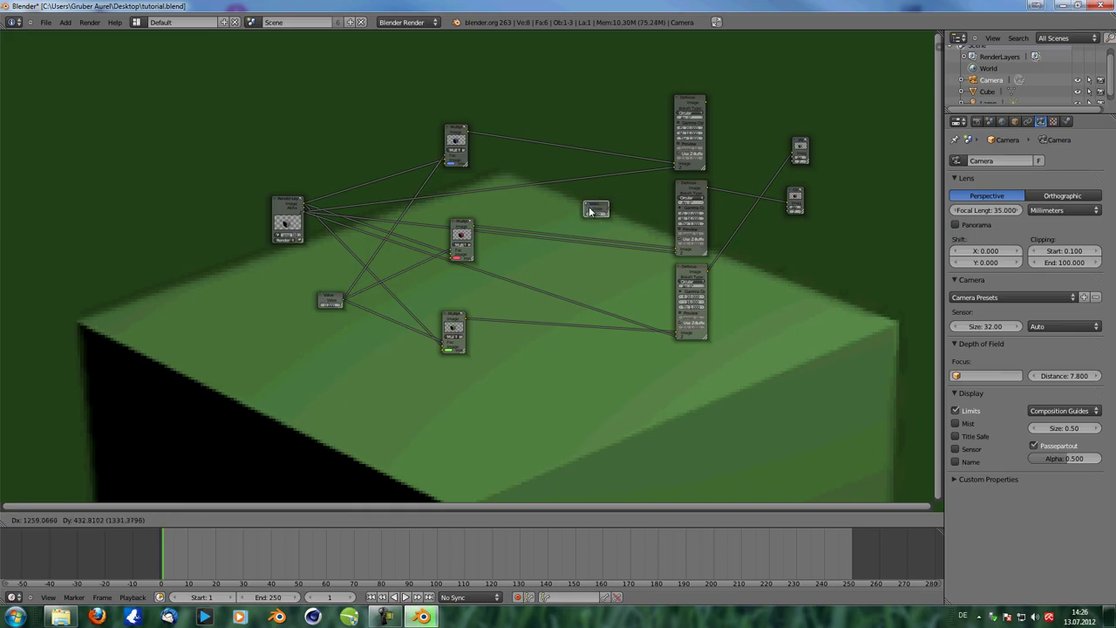
click(593, 210)
scroll(661, 278, up, 2)
scroll(660, 284, up, 1)
middle_drag(660, 283, 553, 312)
drag(487, 191, 541, 209)
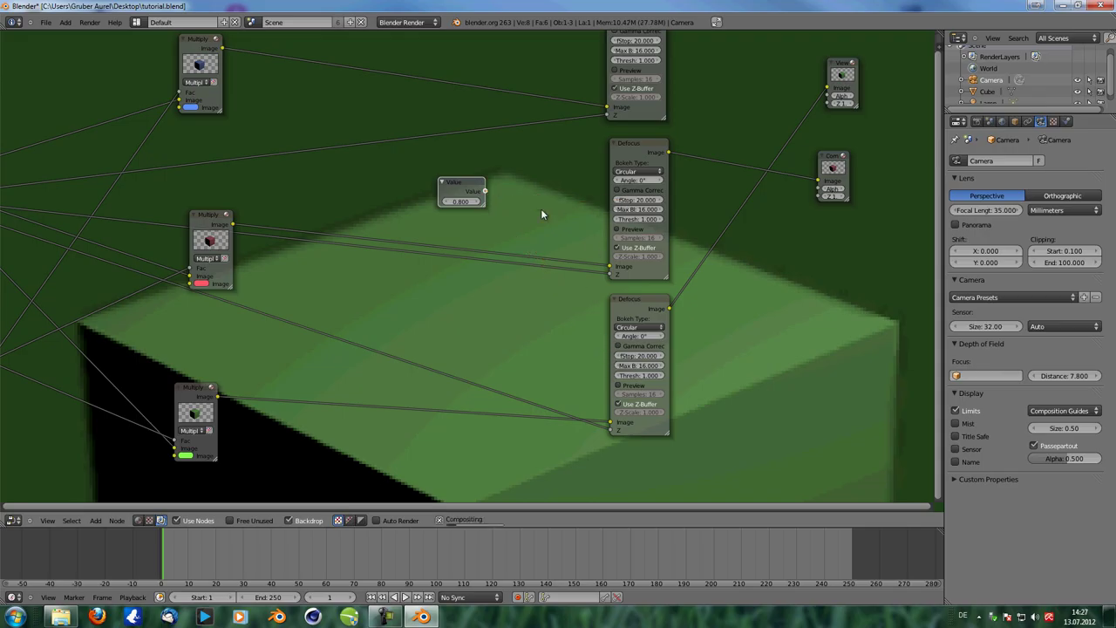
Step: Show the red Defocus result in the Viewer and nudge the duplicated Value node slightly closer to it
scroll(541, 208, down, 1)
middle_drag(541, 209, 499, 266)
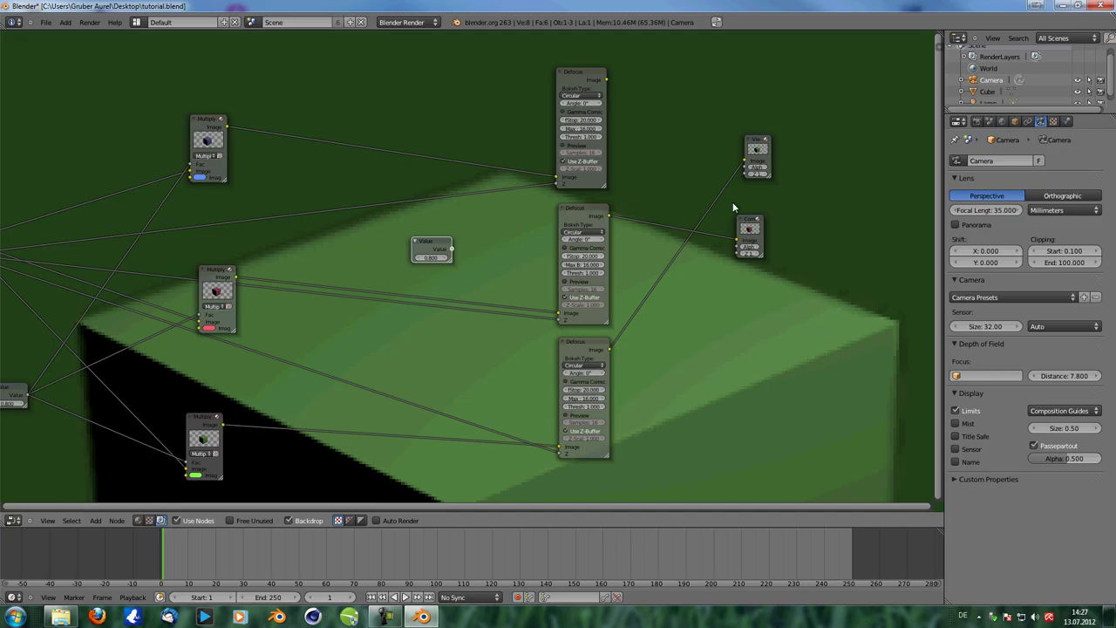
ctrl+shift+click(574, 218)
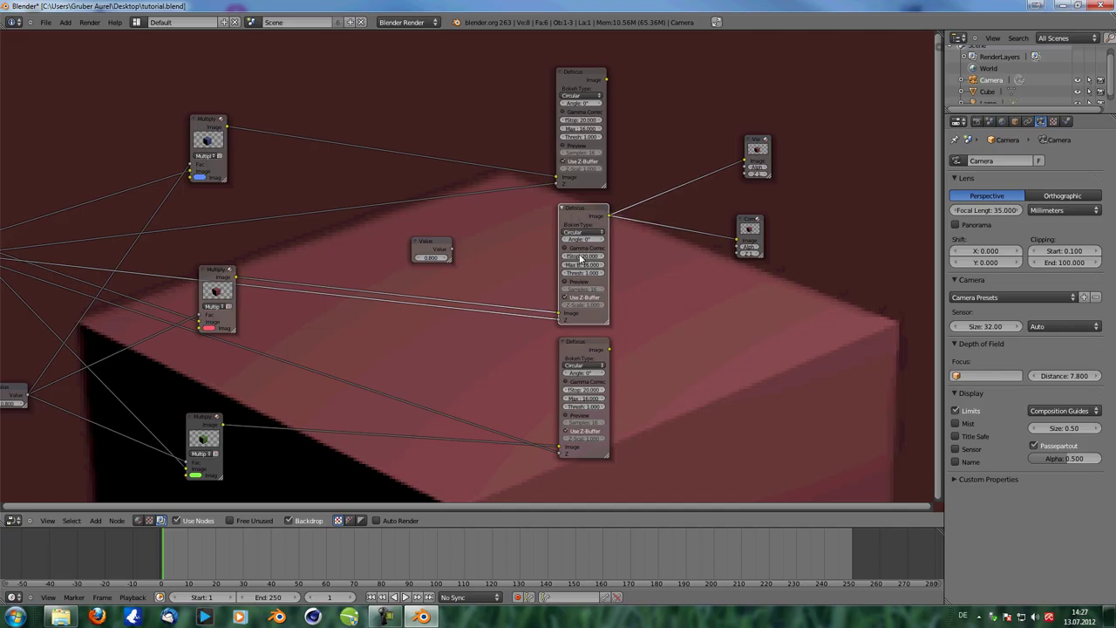
drag(427, 247, 436, 250)
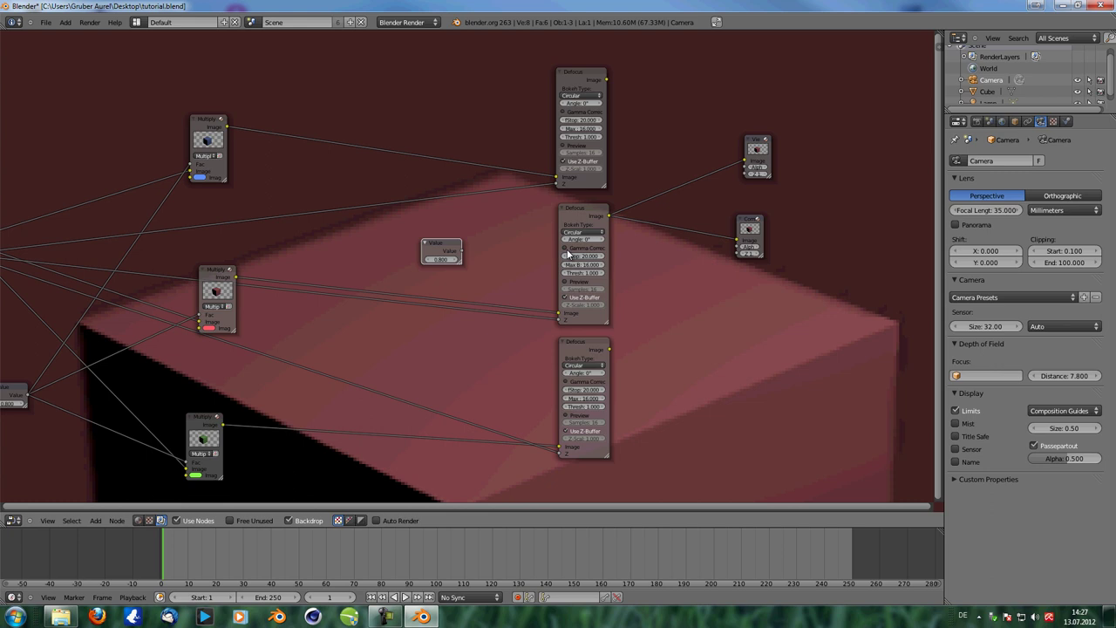
Step: Split the Node Editor into two side-by-side areas and change the new area to the Graph Editor
middle_drag(680, 297, 646, 282)
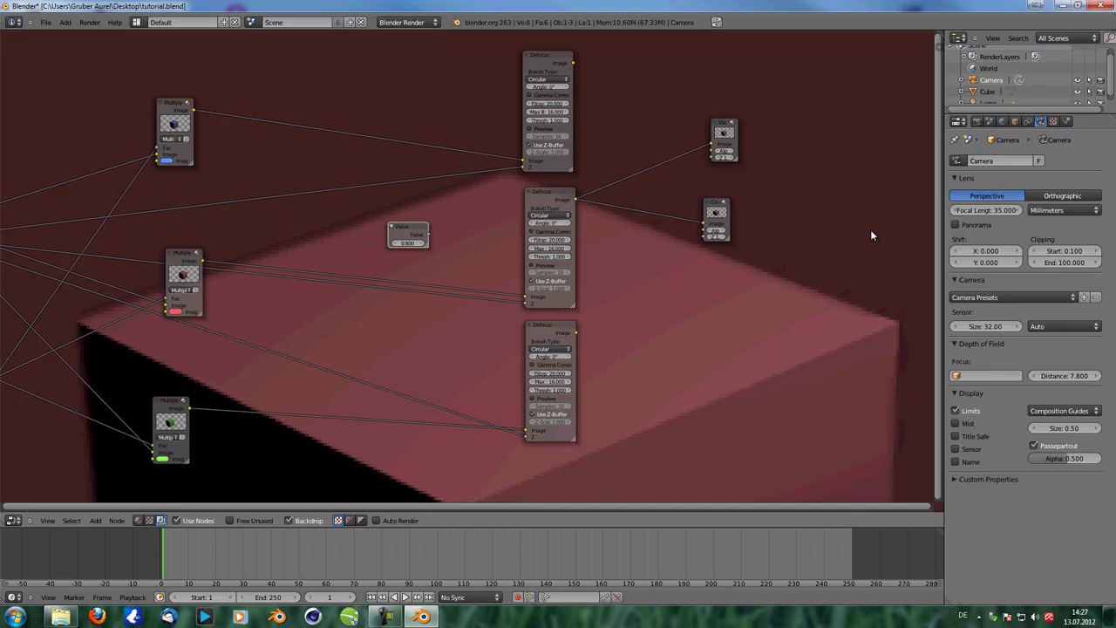
middle_drag(794, 233, 399, 248)
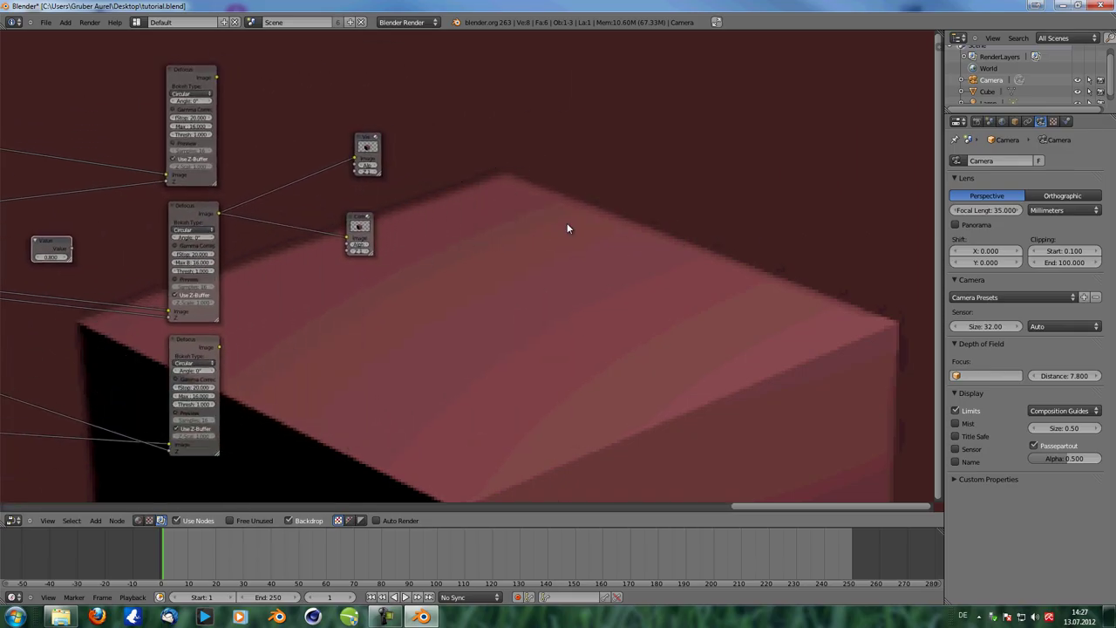
drag(937, 33, 540, 108)
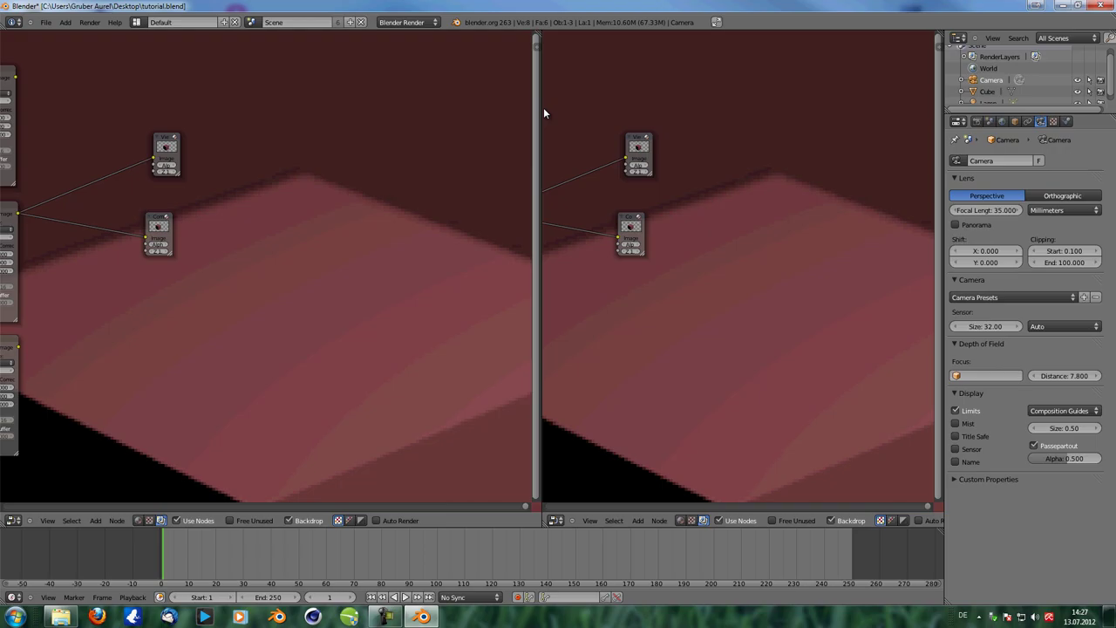
middle_drag(414, 165, 695, 167)
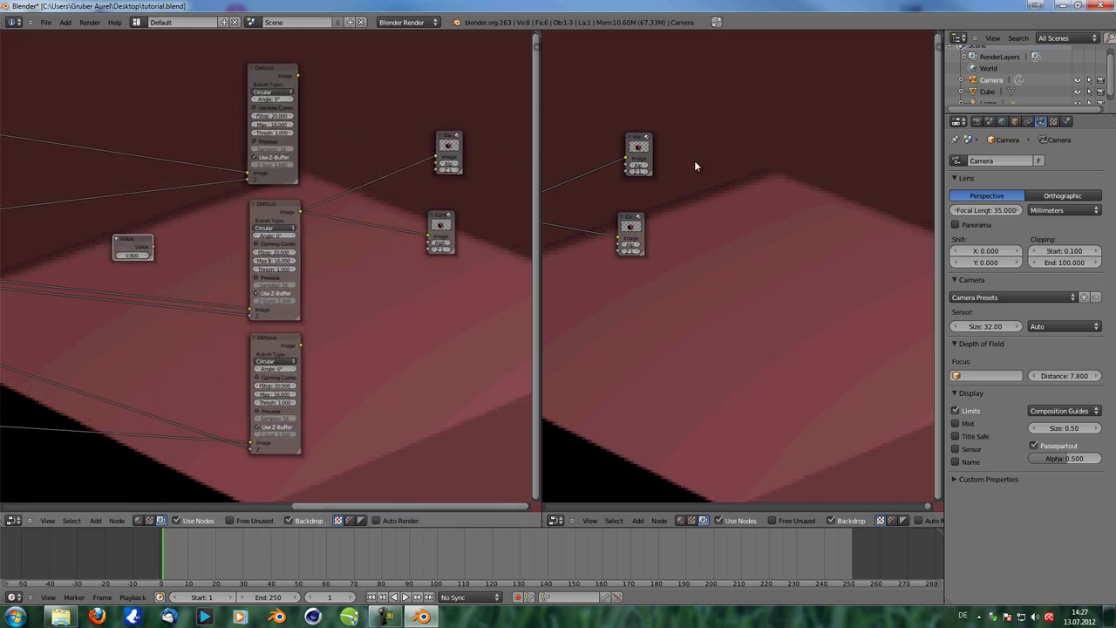
click(554, 521)
click(583, 482)
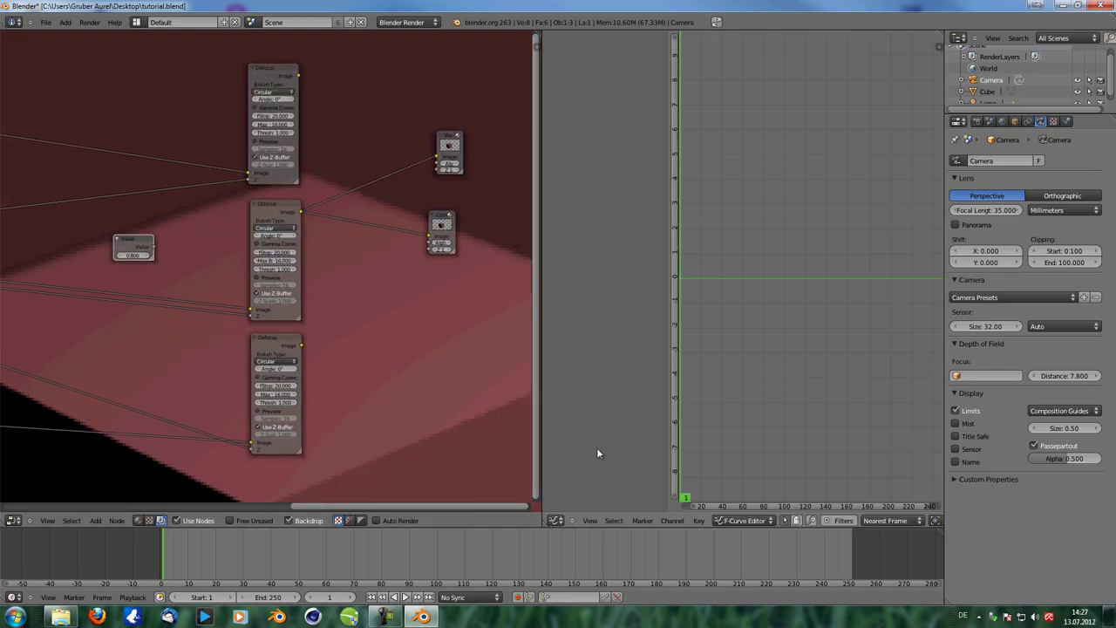
Step: Switch the Graph Editor from F-Curve Editor mode to Drivers mode
click(756, 520)
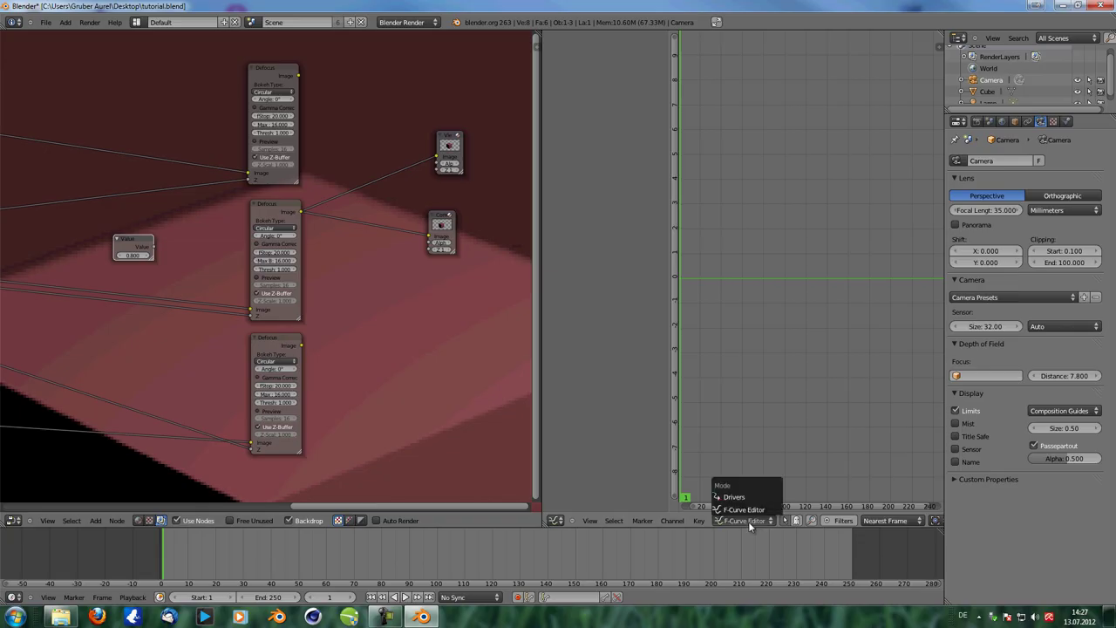
click(743, 491)
click(741, 522)
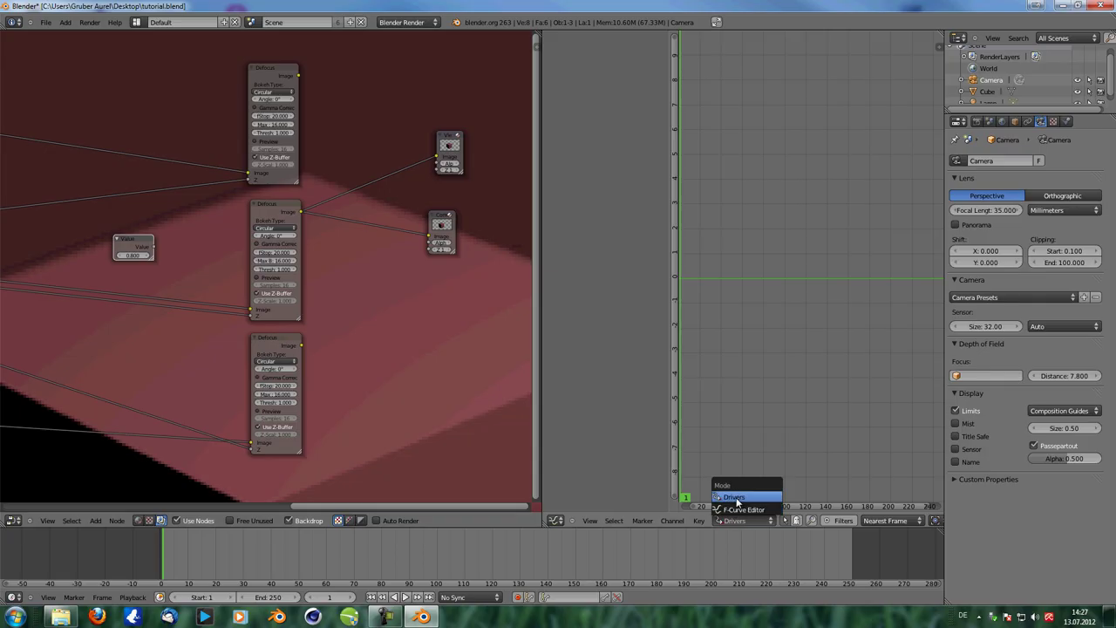
click(737, 496)
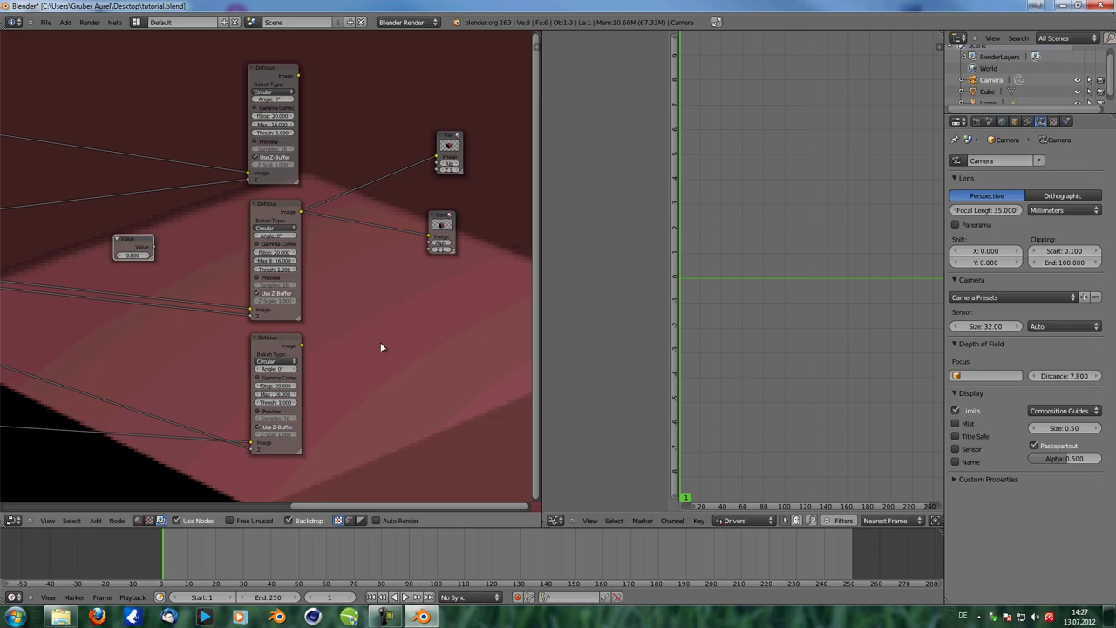
Step: Add a driver to the fStop value of the lowest Defocus node and bring its curve into view in the Graph Editor
key(Home)
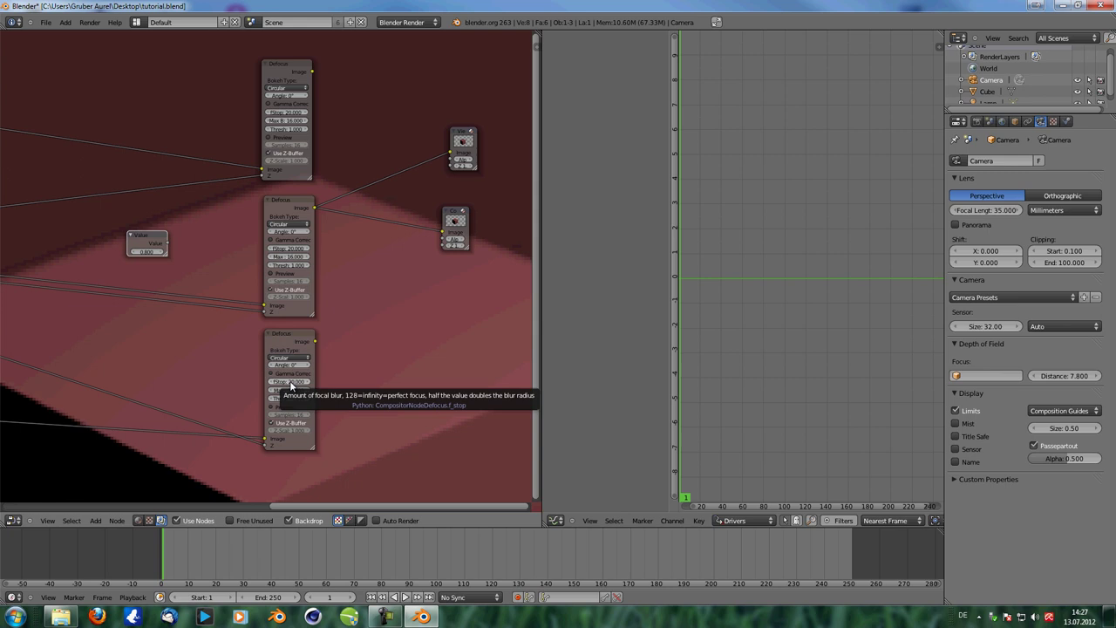
right_click(291, 385)
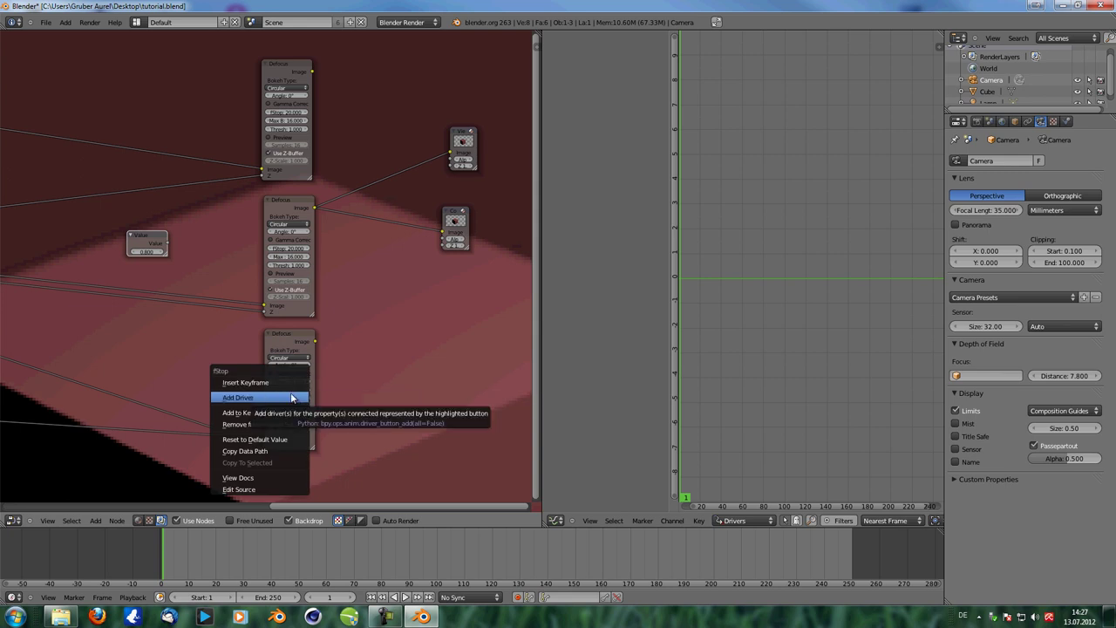
click(291, 396)
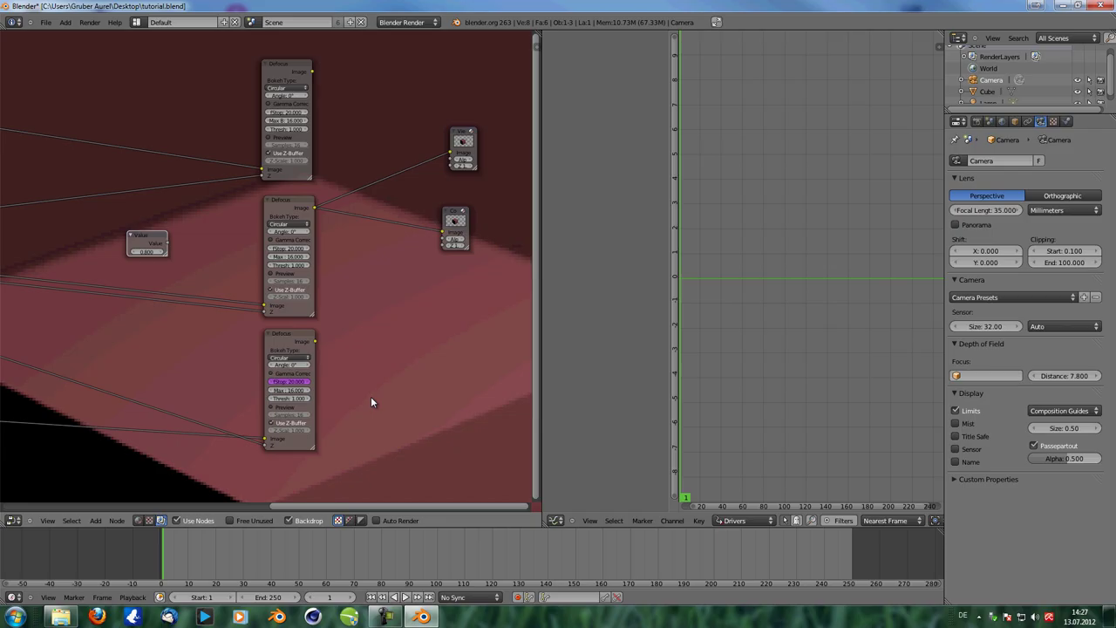
click(284, 342)
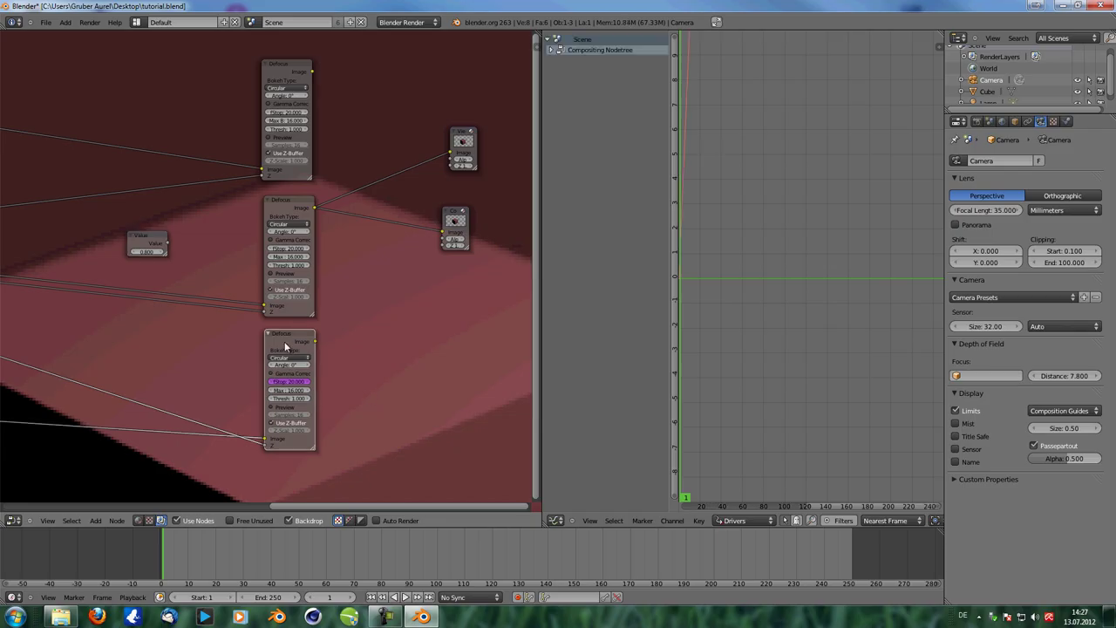
key(Home)
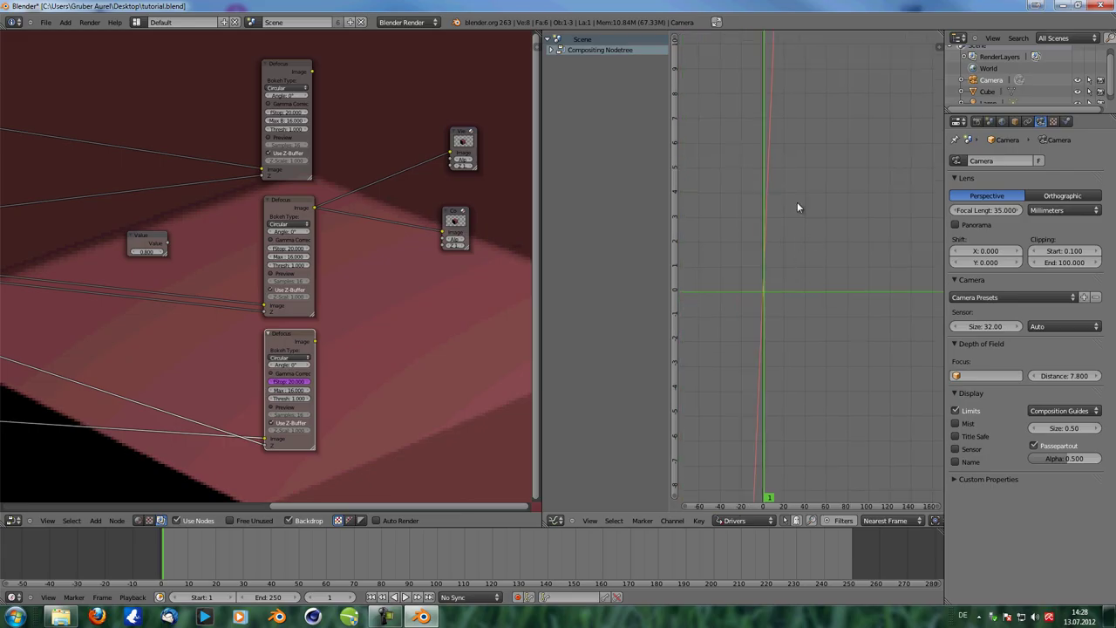
ctrl+middle_drag(791, 306, 829, 231)
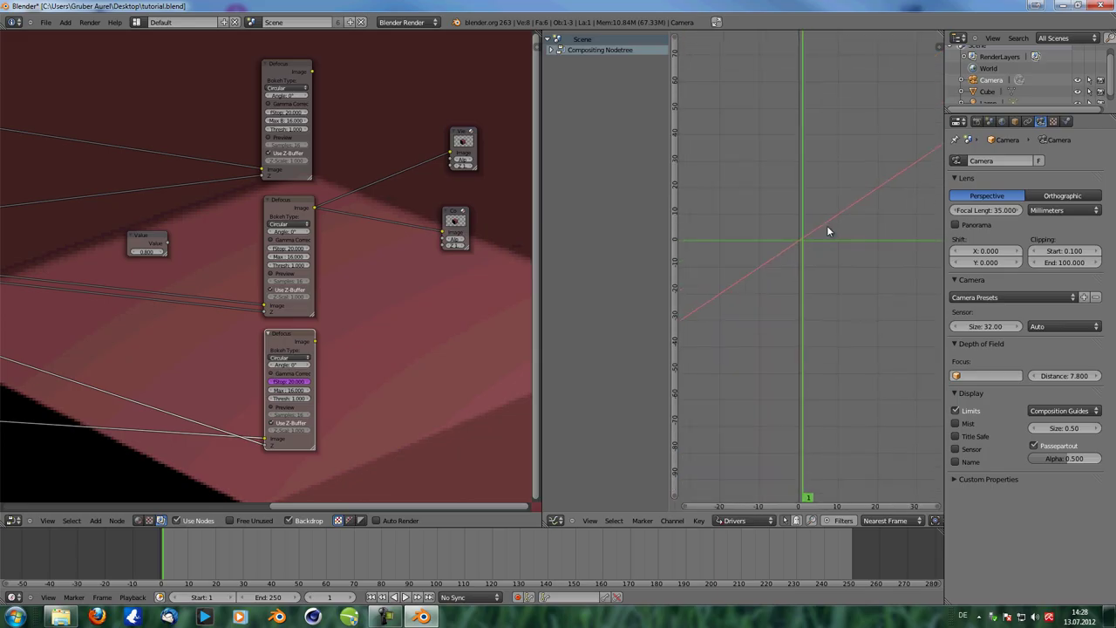
middle_drag(768, 283, 710, 373)
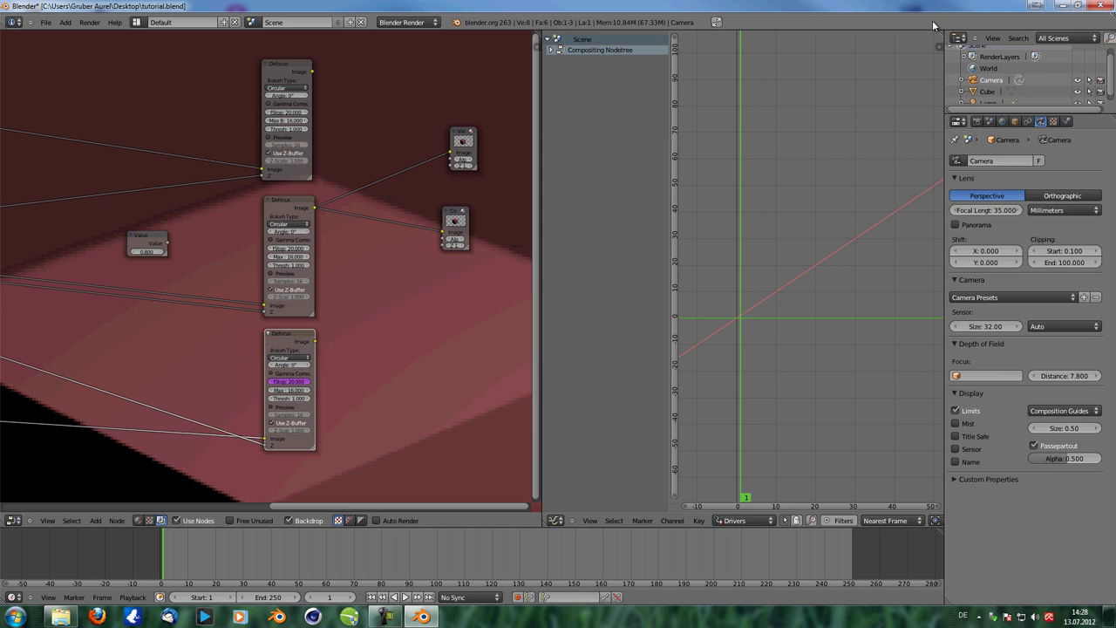
Step: Show and widen the Graph Editor's properties region, and select the lowest Defocus node's fStop channel under Compositing Nodetree
click(939, 47)
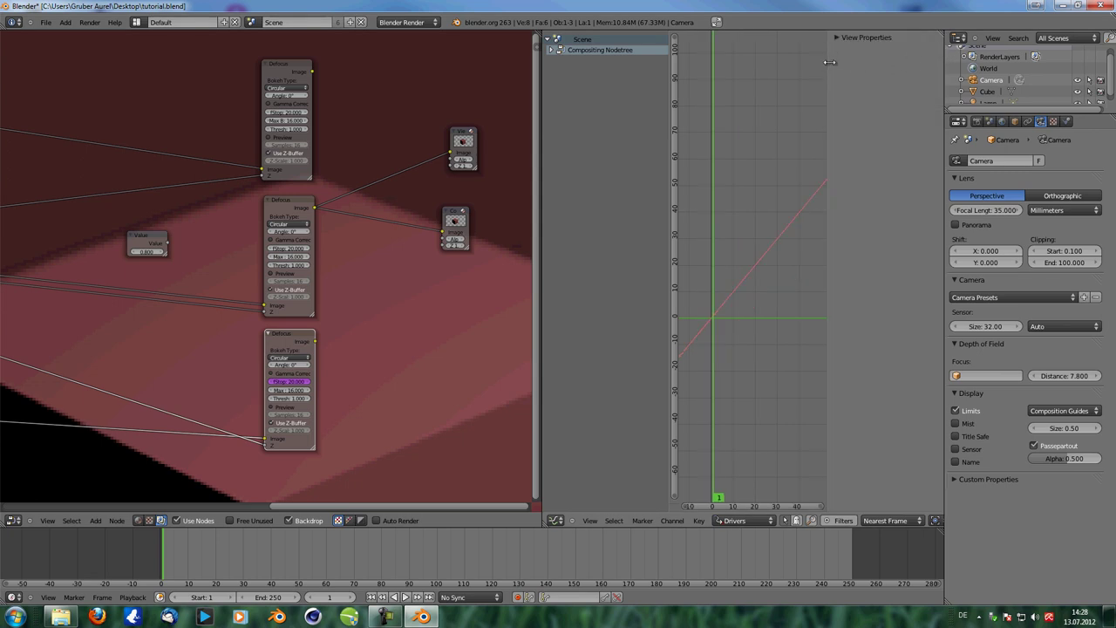
drag(830, 62, 652, 118)
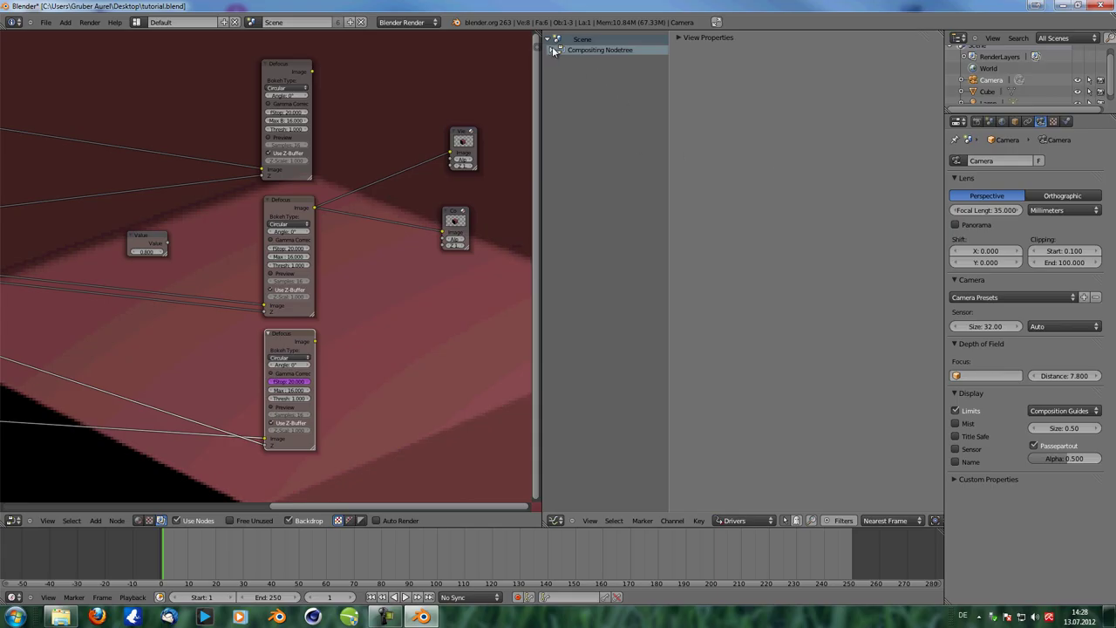
click(288, 210)
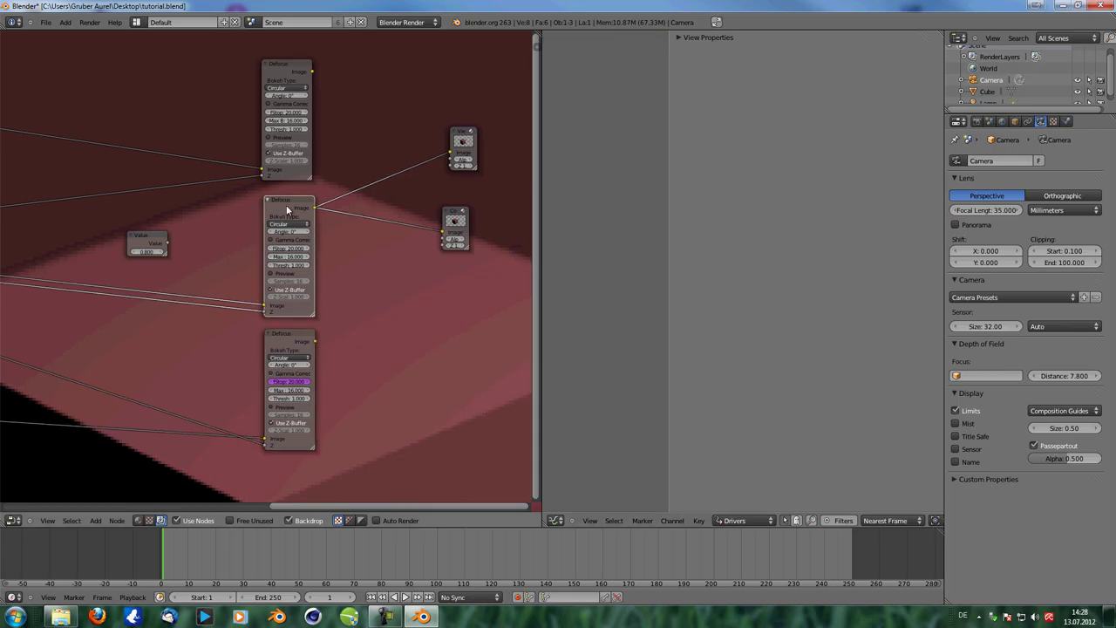
click(287, 342)
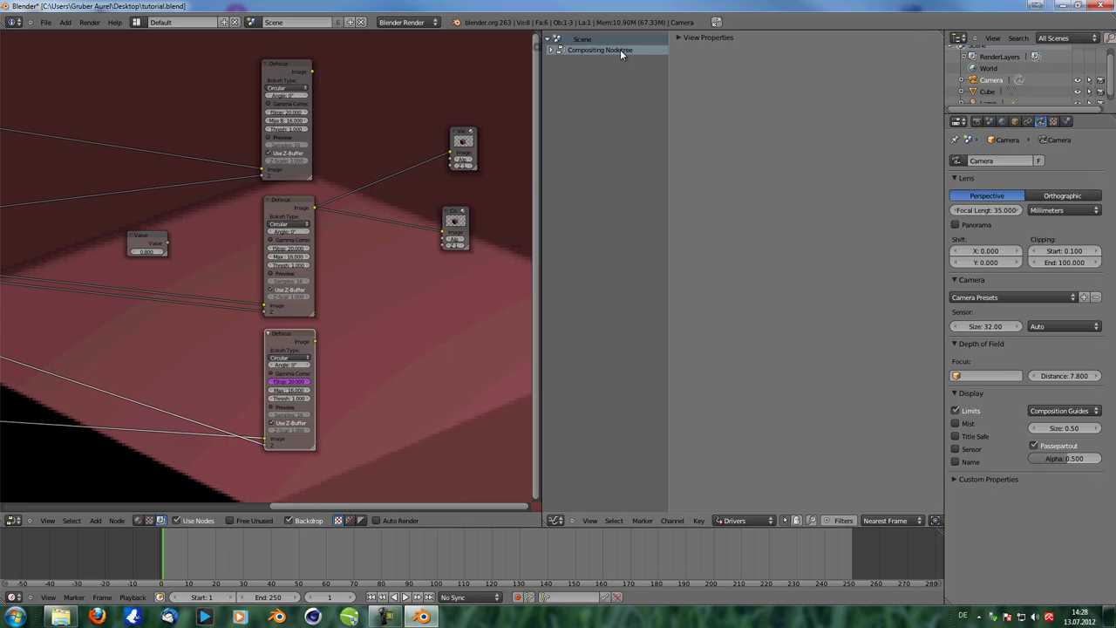
click(551, 49)
click(586, 61)
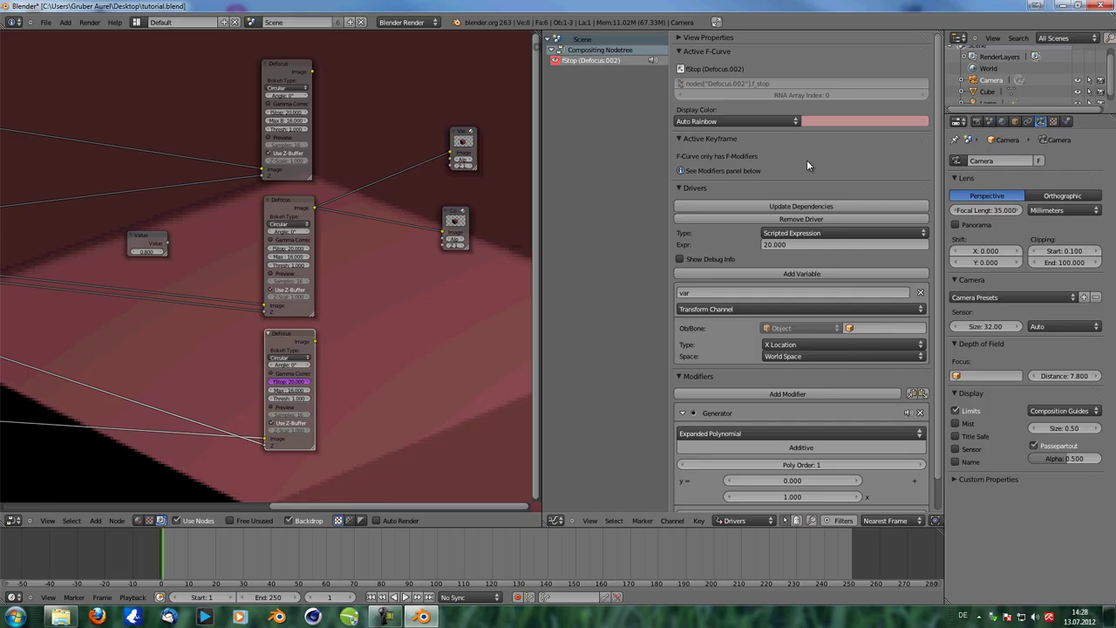
Step: Set the fStop driver type to Averaged Value and make its variable a Single Property with NodeTree as the ID type
click(795, 234)
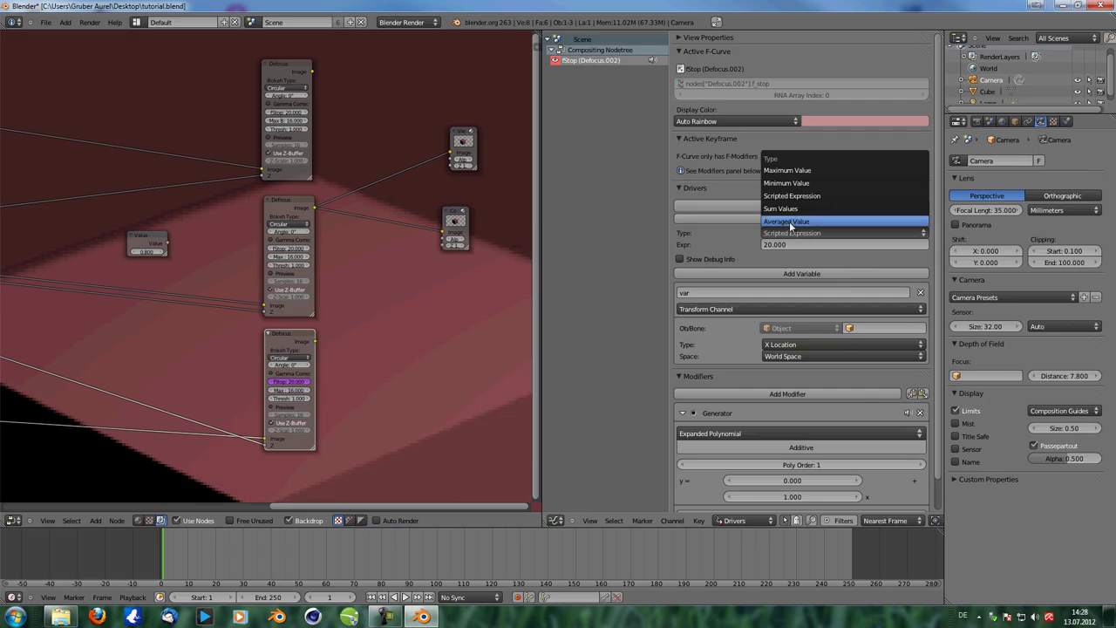
click(789, 222)
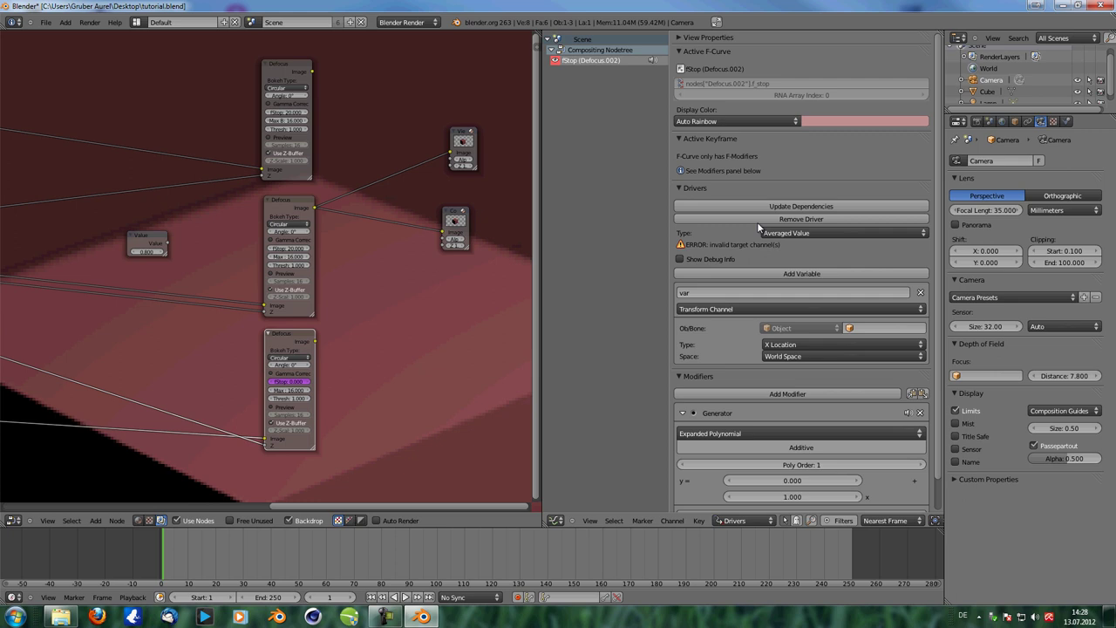
scroll(796, 240, down, 1)
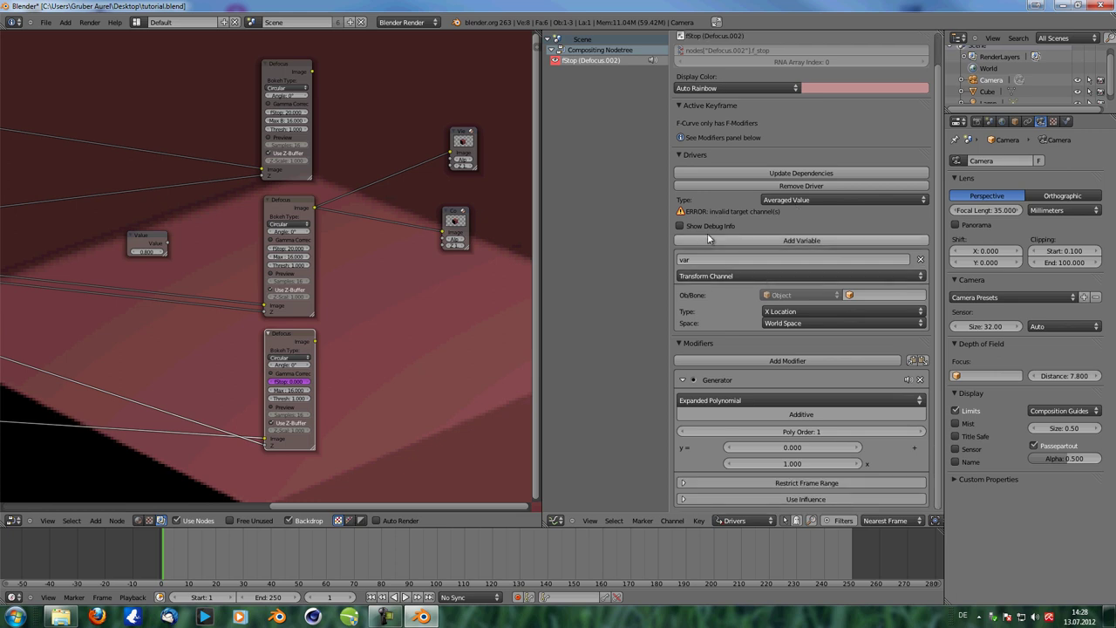
click(737, 271)
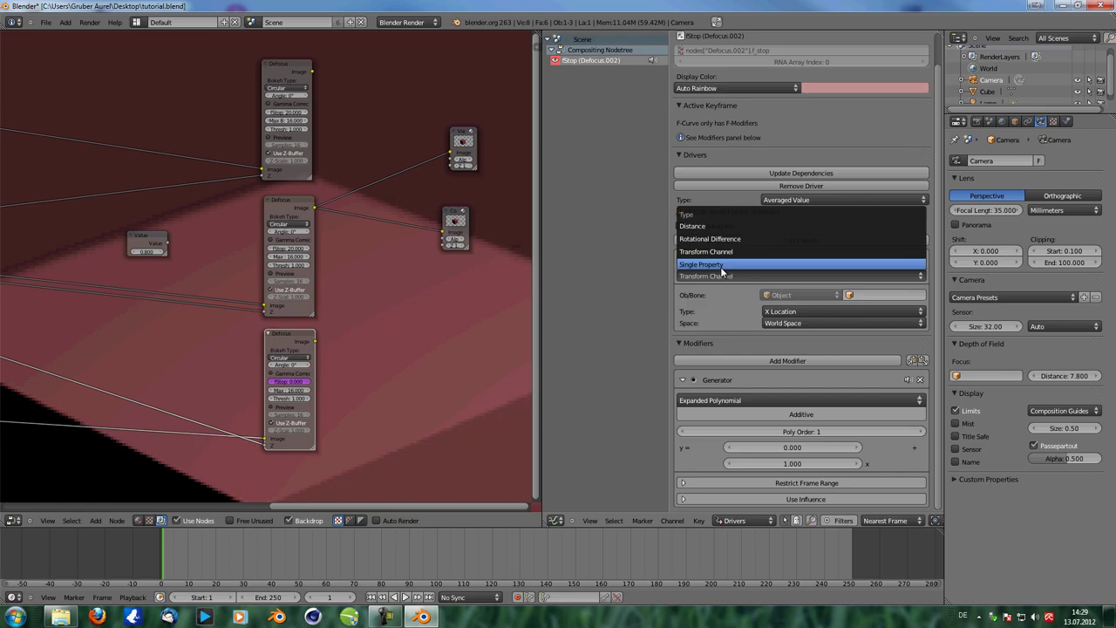
click(707, 265)
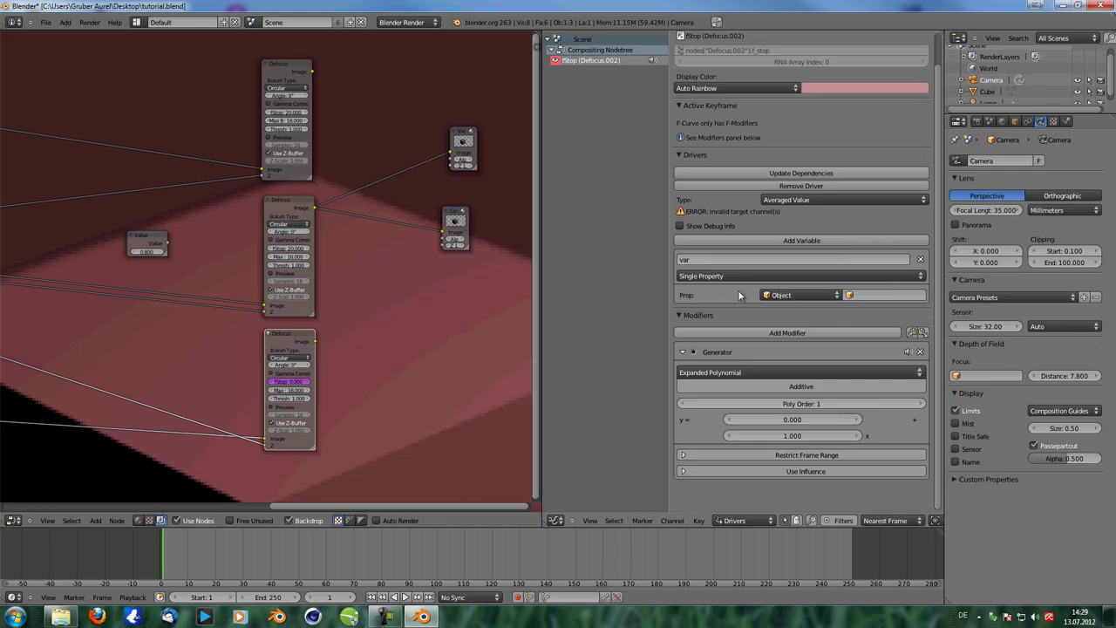
click(788, 296)
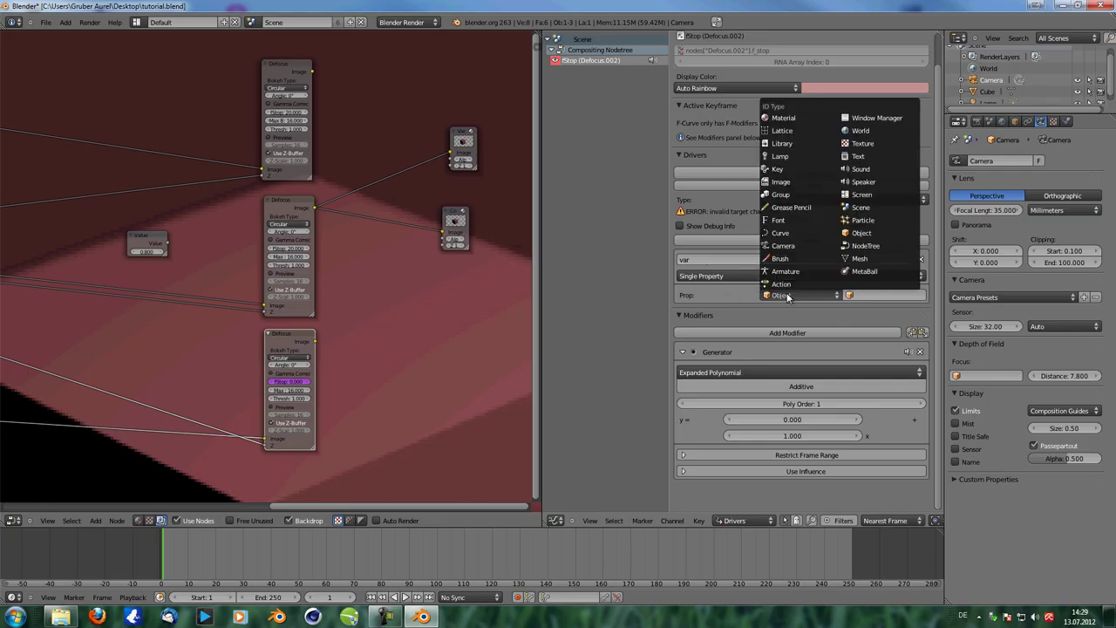
click(871, 244)
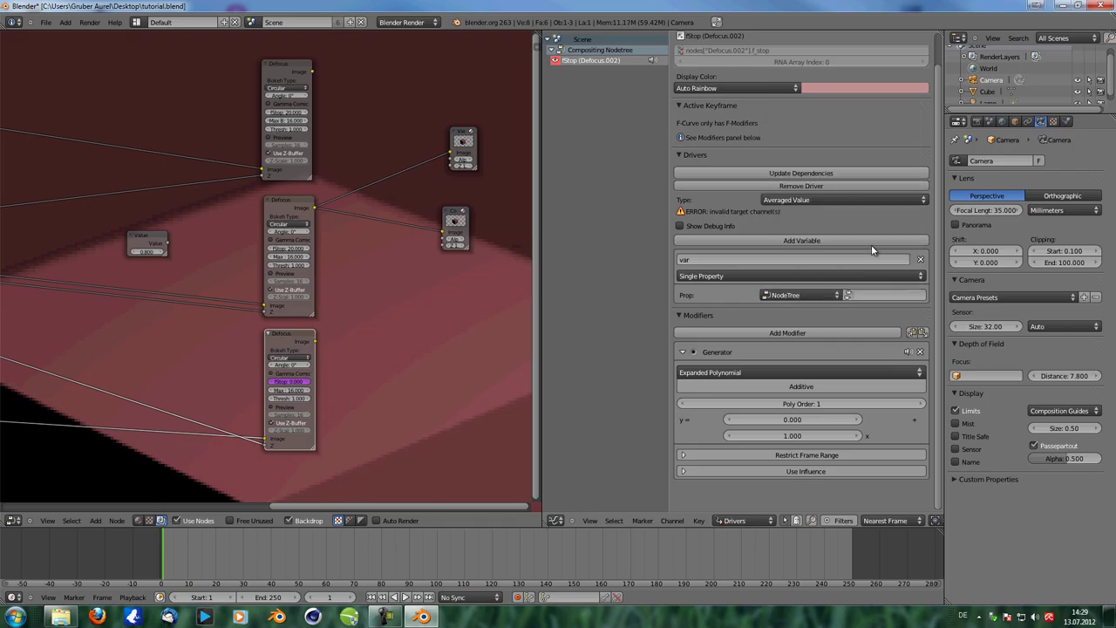
click(847, 294)
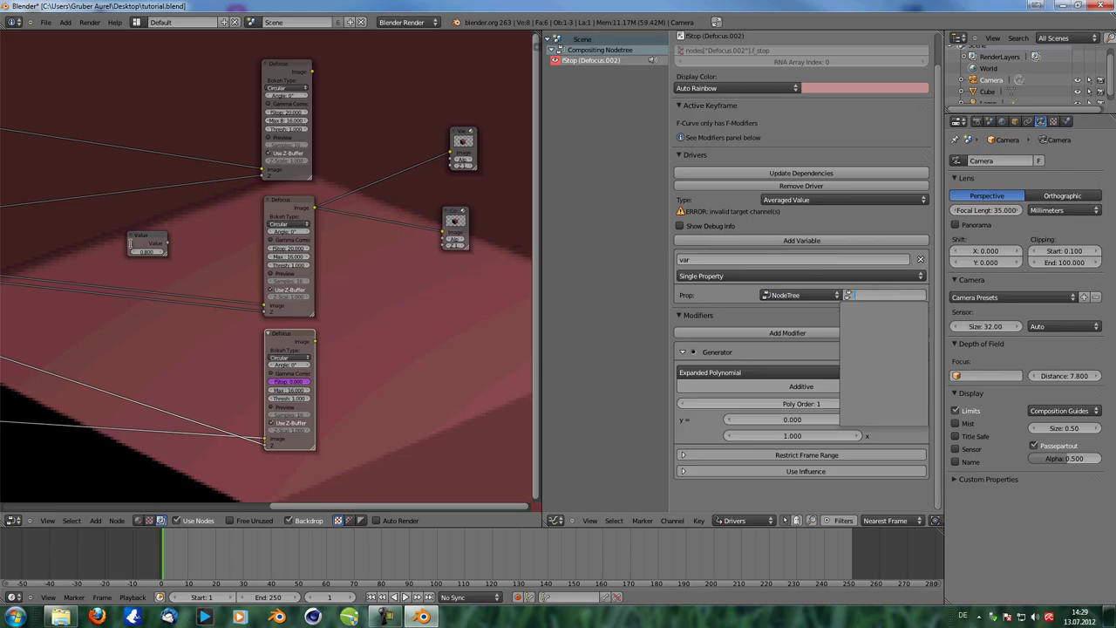
Step: Put the Value node beside the Defocus nodes into a node group and set the group's label and name to Defocus_Driver
drag(160, 237, 146, 244)
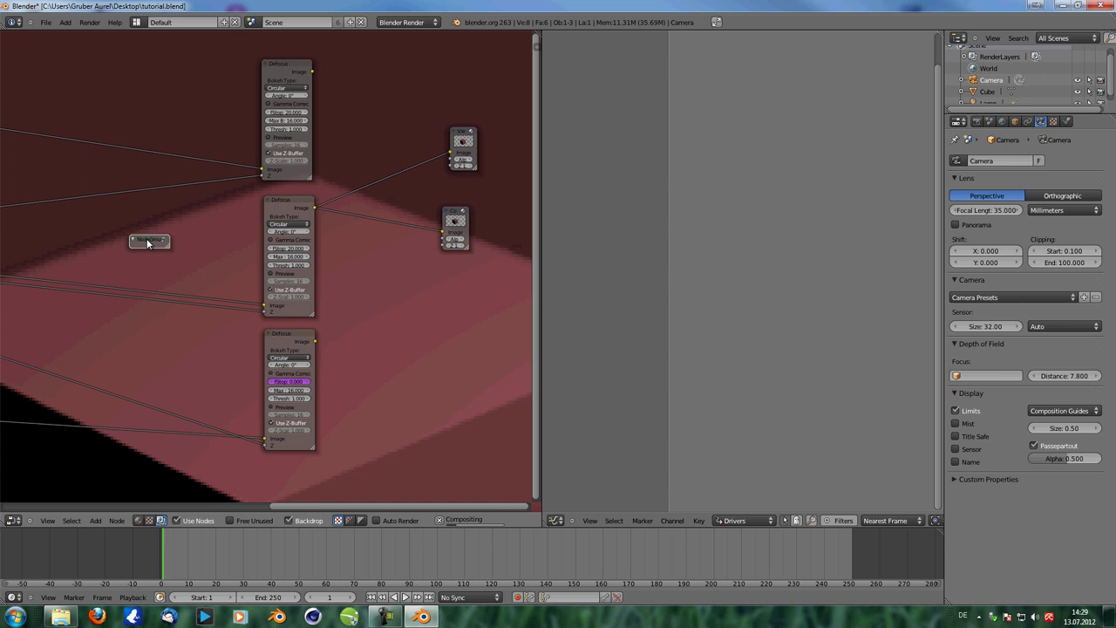
click(135, 239)
click(538, 45)
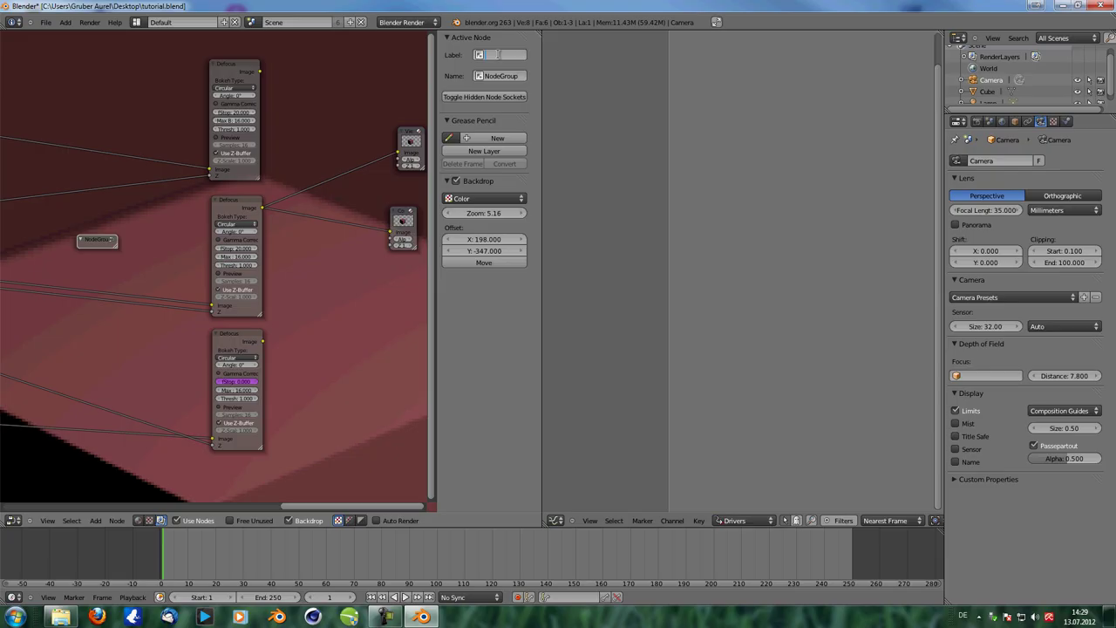
text(Defocus Driver)
key(Return)
click(501, 55)
key(ctrl+c)
key(Return)
key(ctrl+v)
key(Tab)
key(Tab)
Step: Reselect the lowest Defocus node and set its driver variable's target node tree to NodeGroup
click(238, 335)
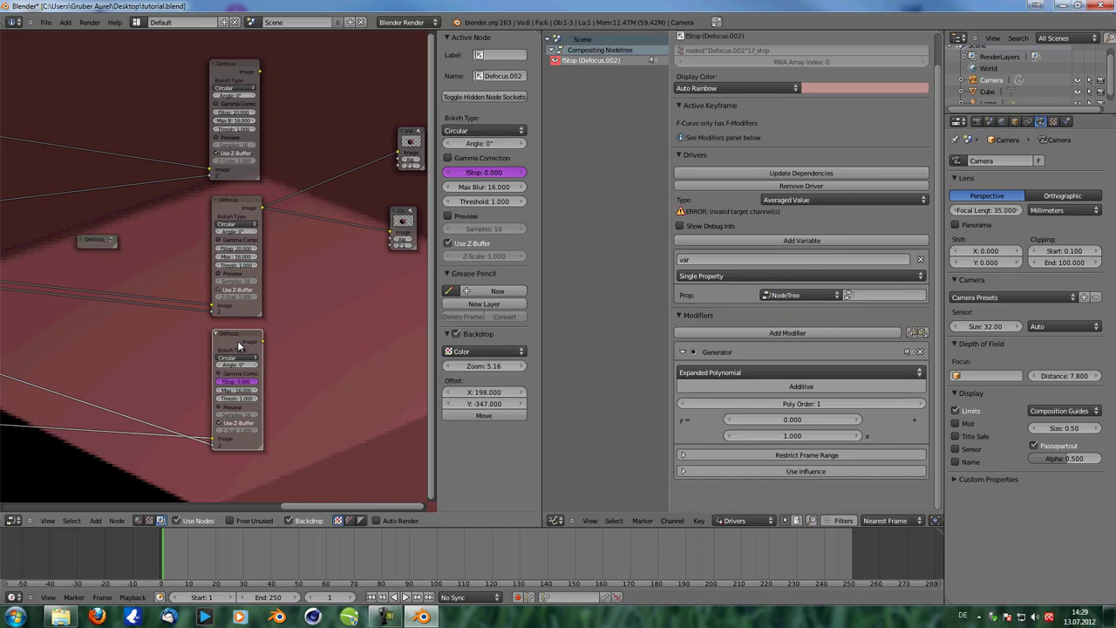
click(885, 295)
click(877, 311)
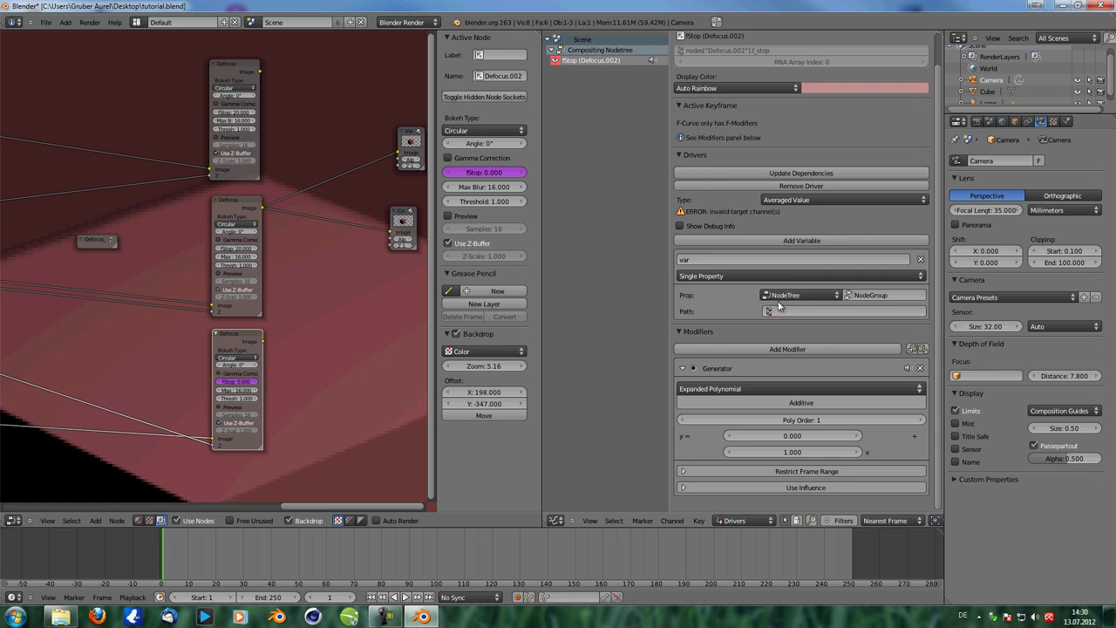
Step: Copy the data path of the value inside the Defocus_Driver group and paste it as the path of the fStop driver variable
click(95, 240)
key(Tab)
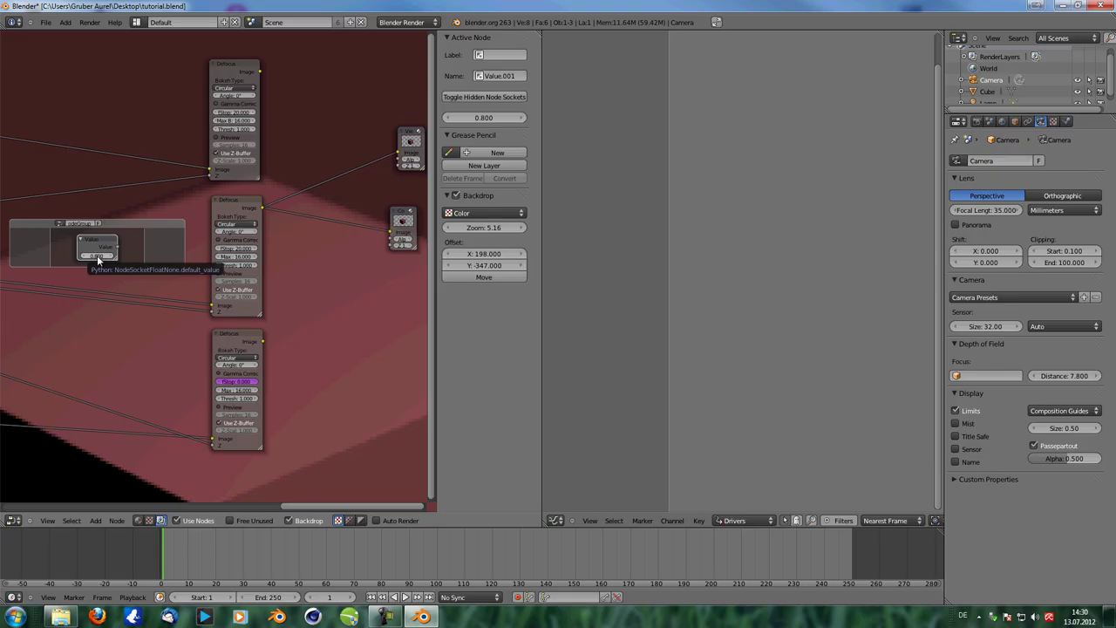
right_click(99, 258)
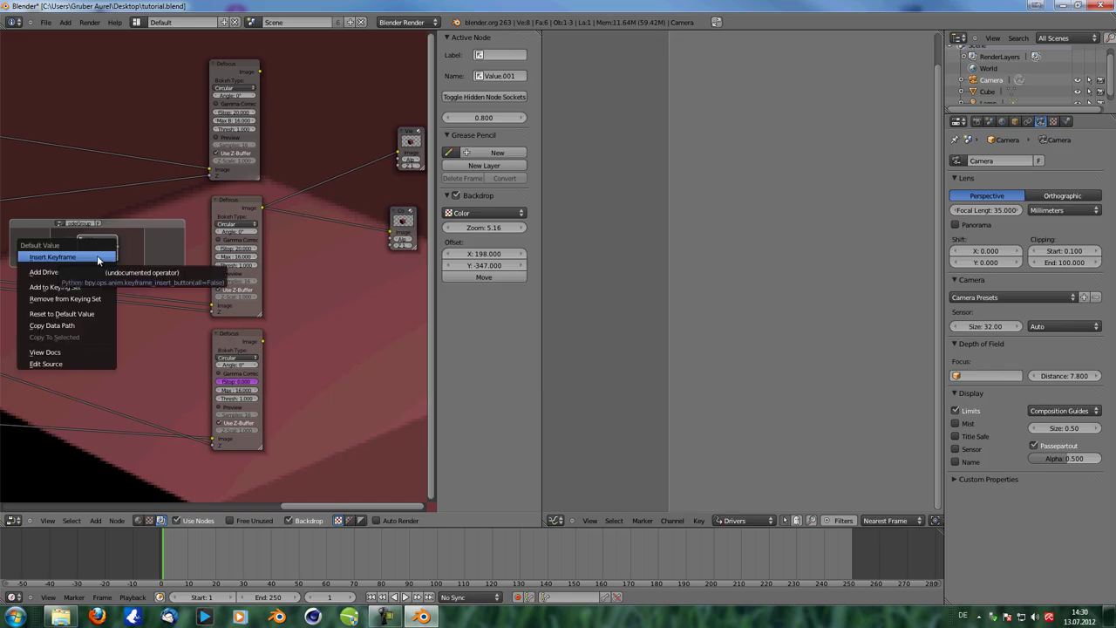
click(73, 324)
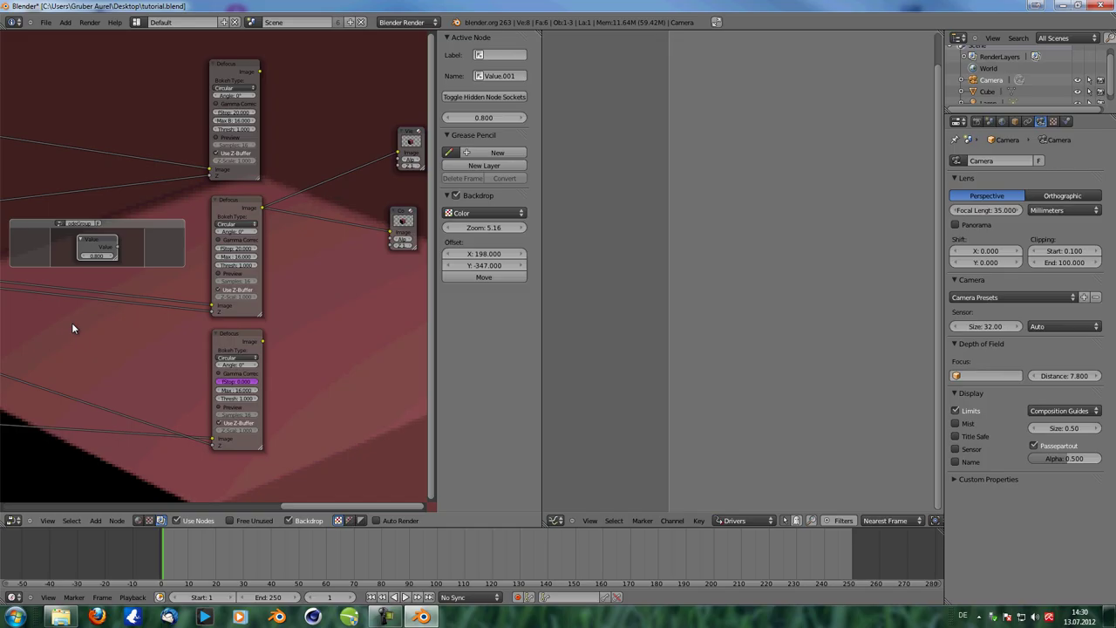
key(Tab)
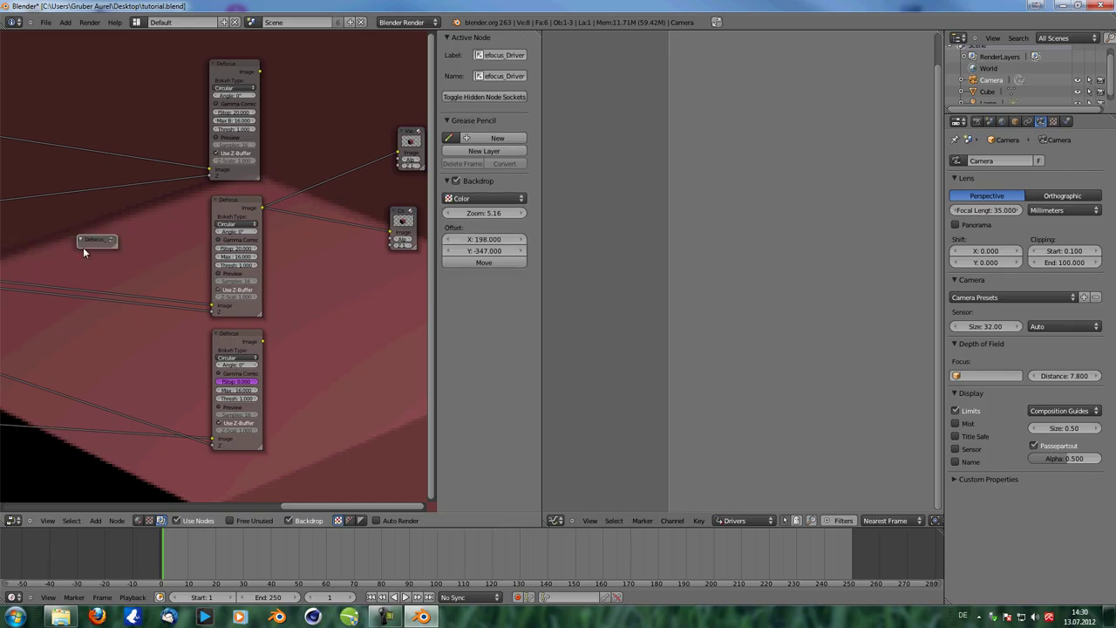
right_click(237, 335)
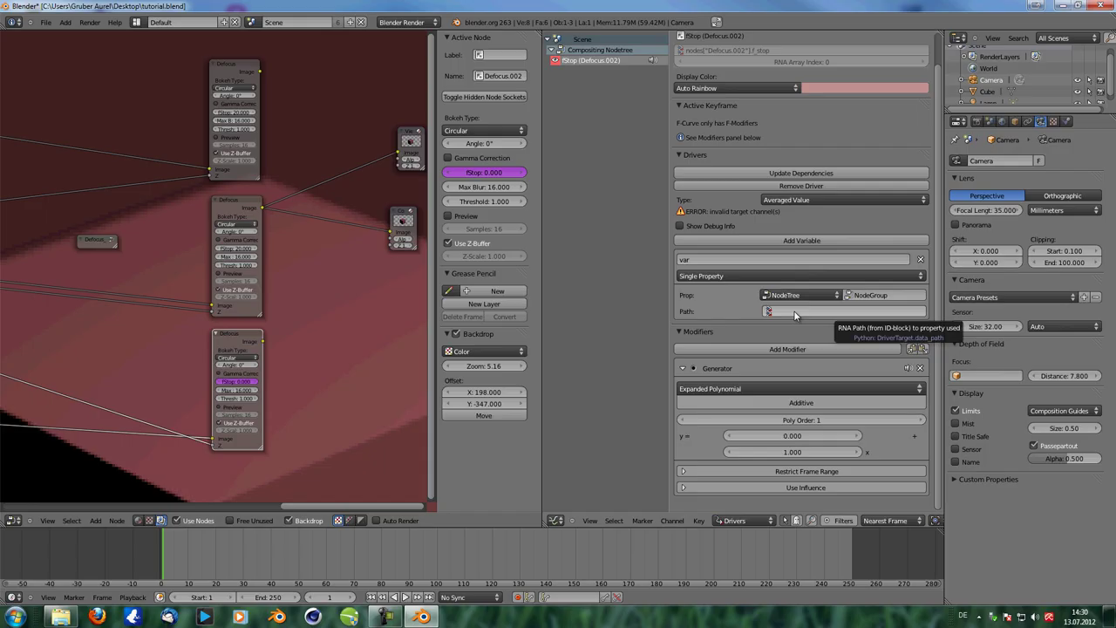
key(ctrl+v)
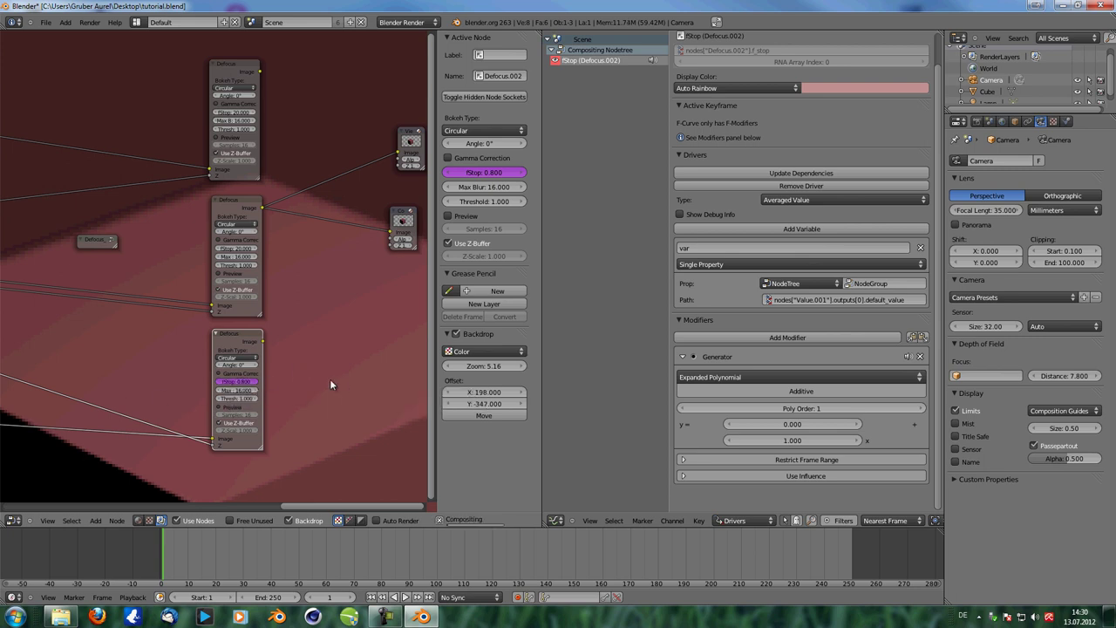
Step: Open the Defocus_Driver group for editing and set its Value node to 47.281
click(103, 240)
key(Tab)
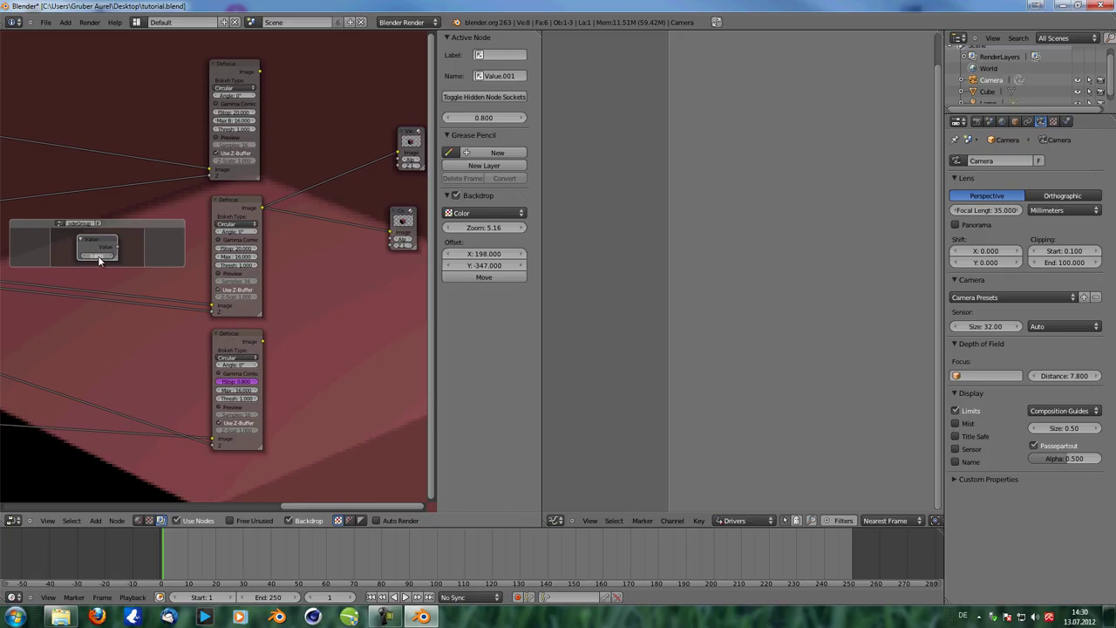
drag(99, 260, 95, 258)
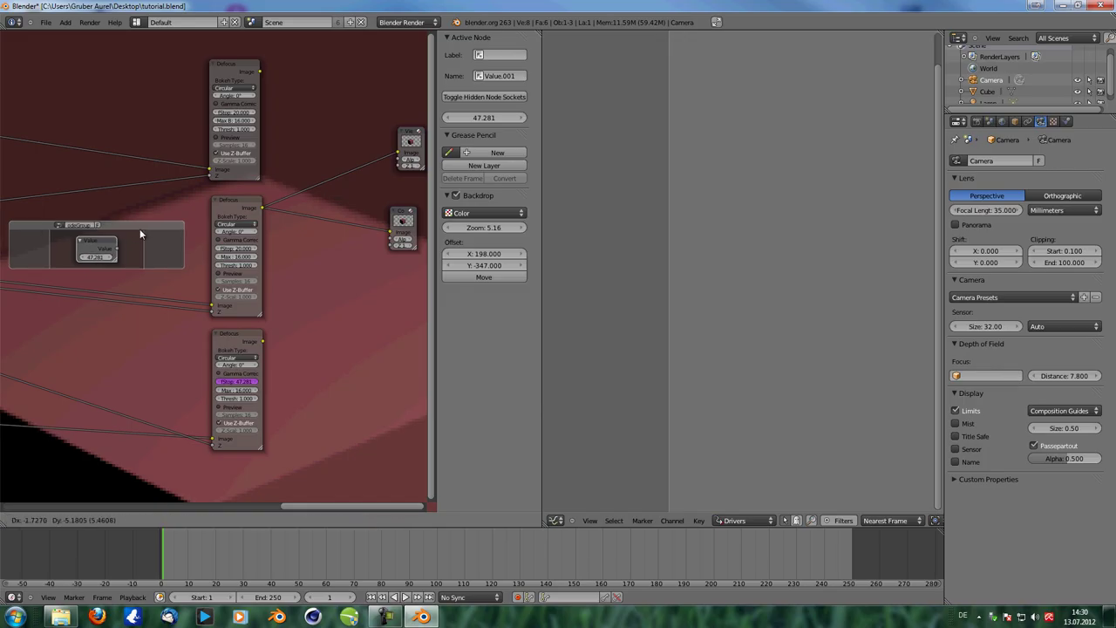
Step: Copy the lowest Defocus node's fStop driver and paste it onto the fStop values of the middle and upper Defocus nodes
middle_drag(323, 329, 368, 310)
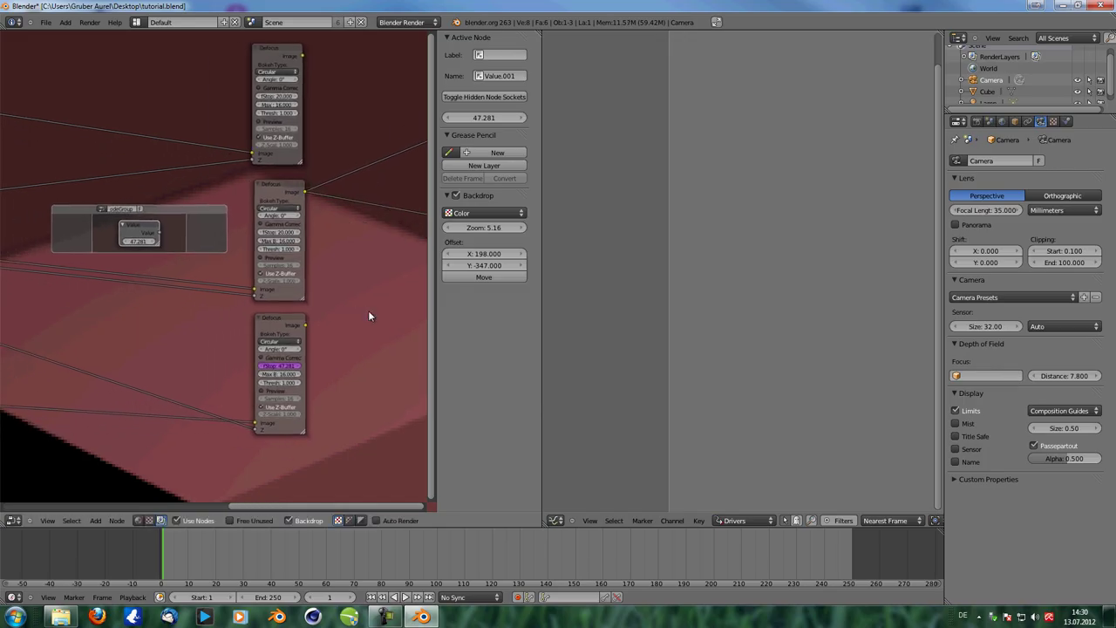
right_click(280, 366)
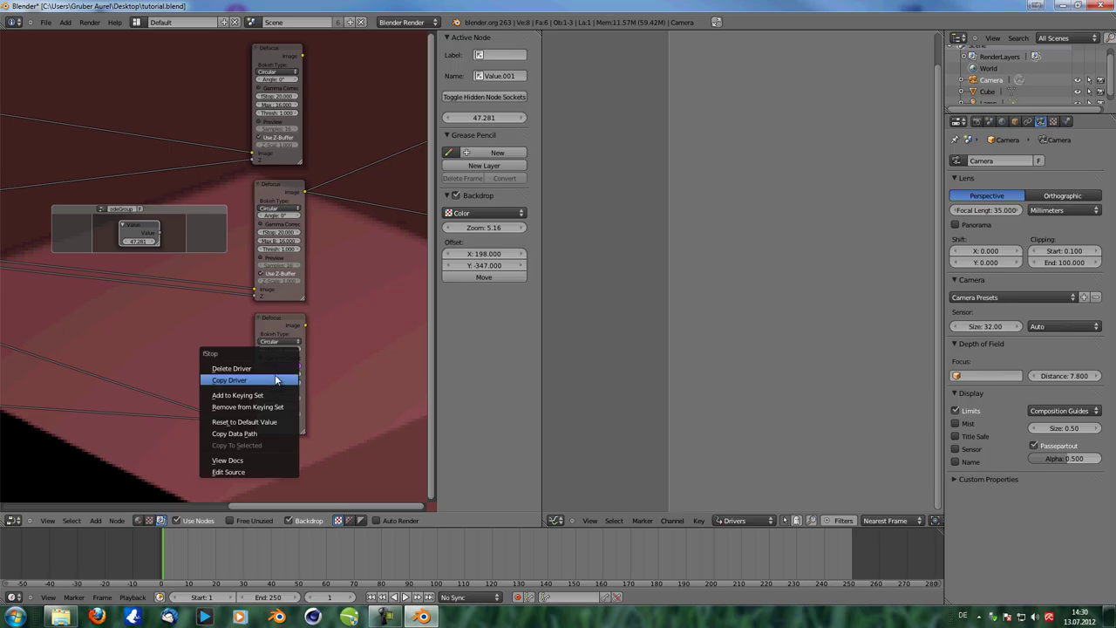
click(273, 380)
right_click(281, 235)
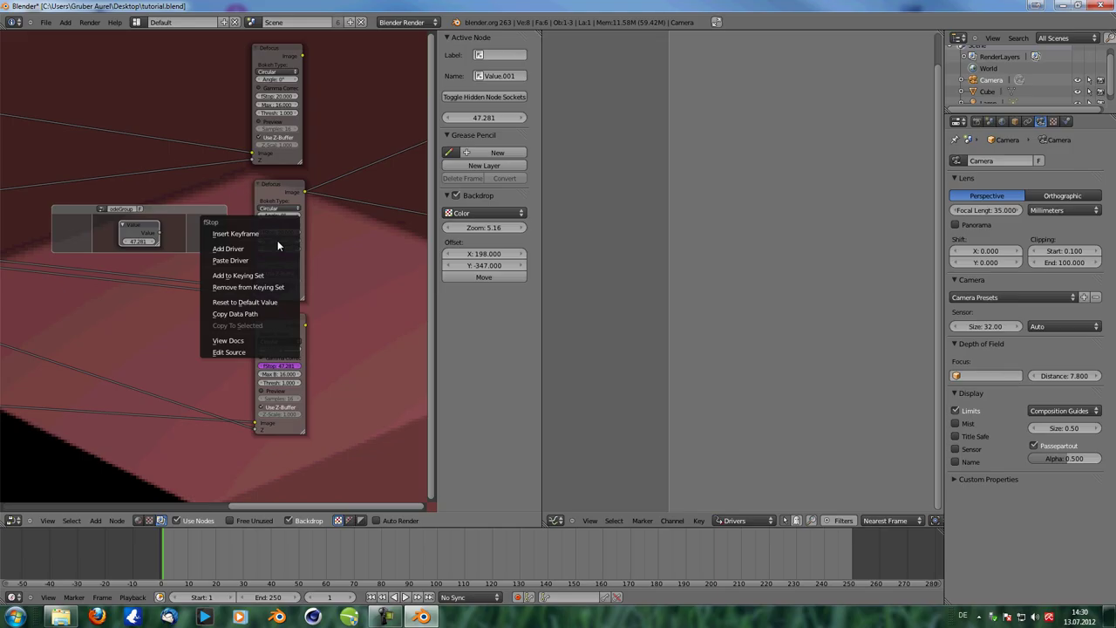
click(273, 254)
right_click(277, 94)
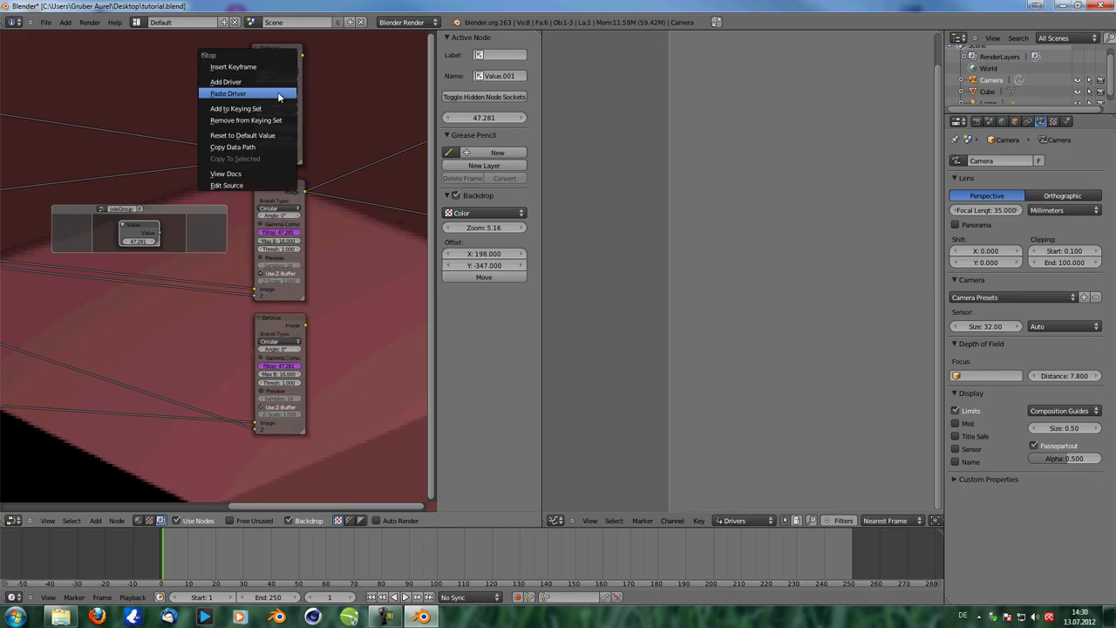
click(277, 96)
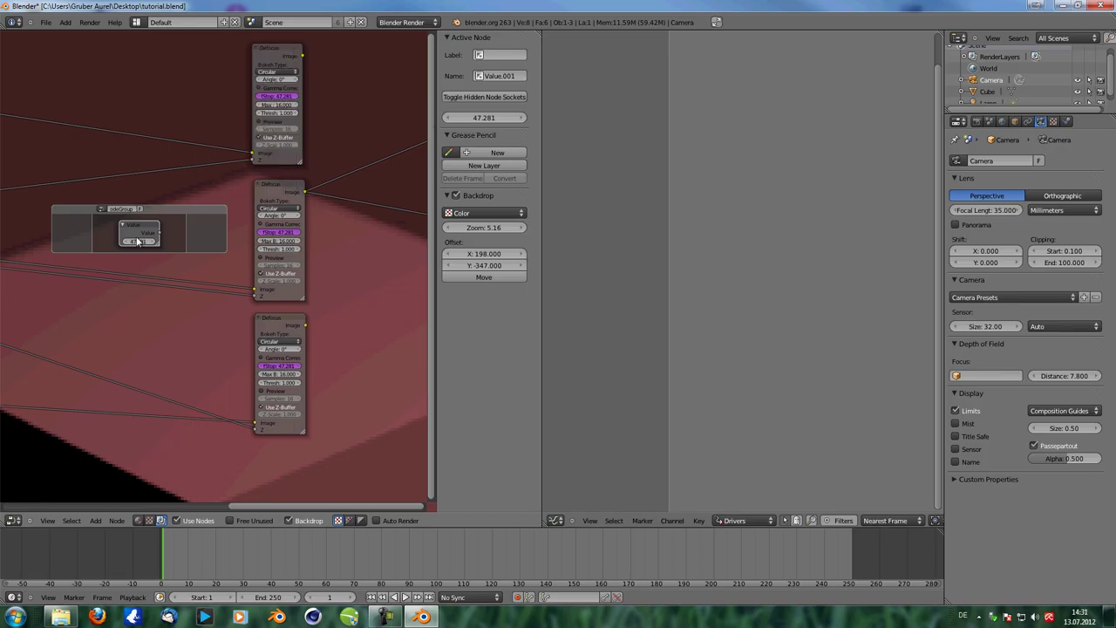
Step: Set the Value node inside the Defocus_Driver group to 57.357
mouse_move(126, 241)
mouse_down()
mouse_move(83, 242)
mouse_move(144, 245)
mouse_up()
scroll(246, 253, down, 3)
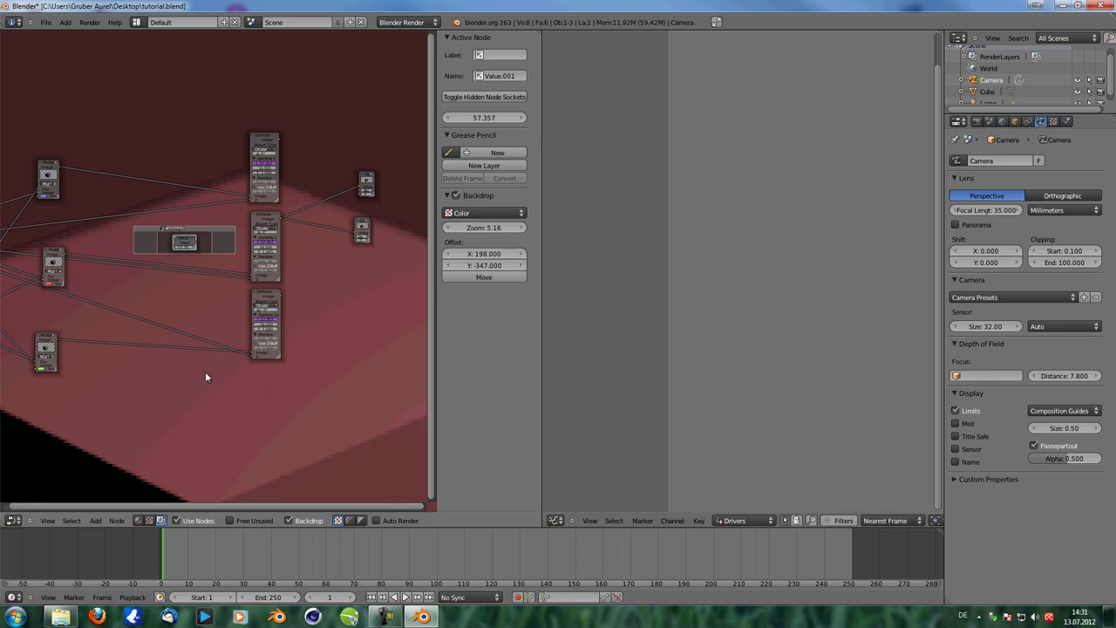
scroll(235, 279, up, 1)
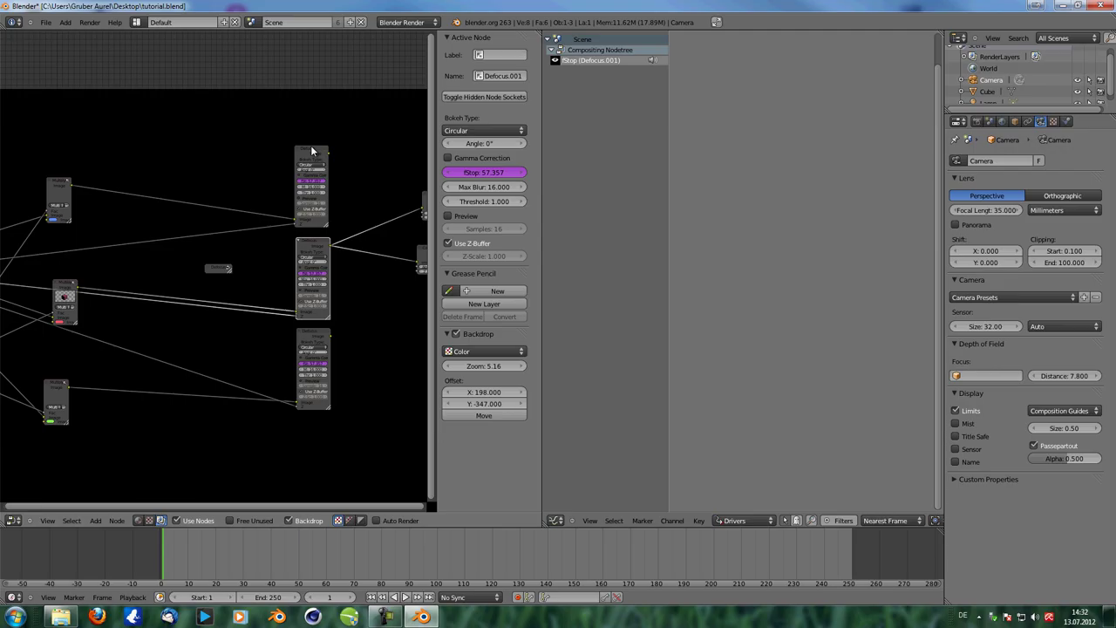
Step: Select the collapsed Defocus_Driver group node between the Multiply and Defocus nodes
click(219, 268)
scroll(228, 318, up, 4)
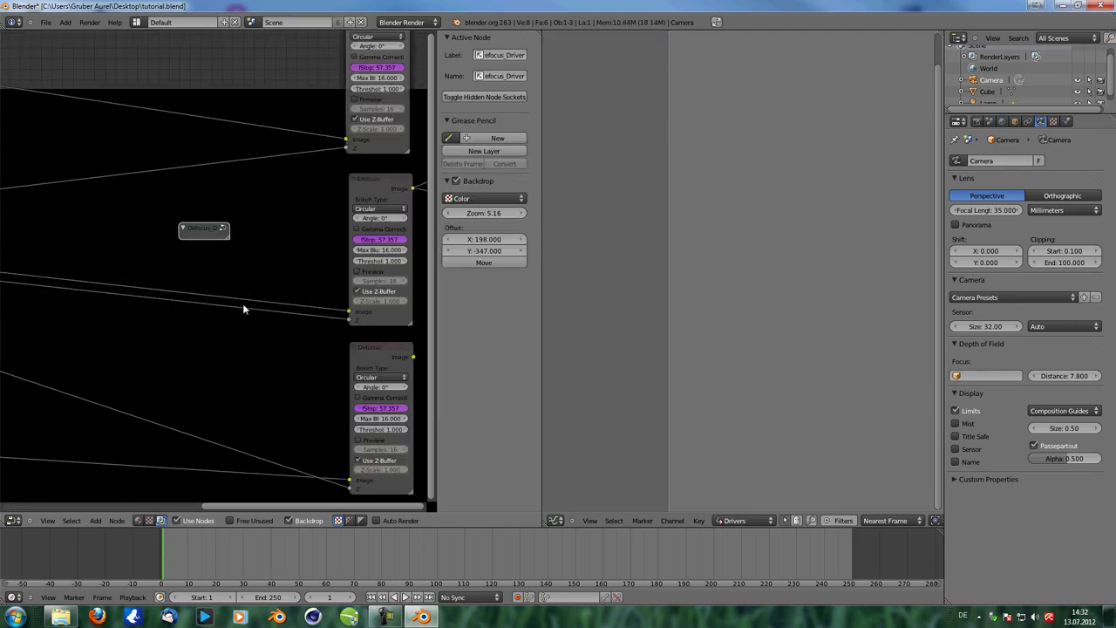